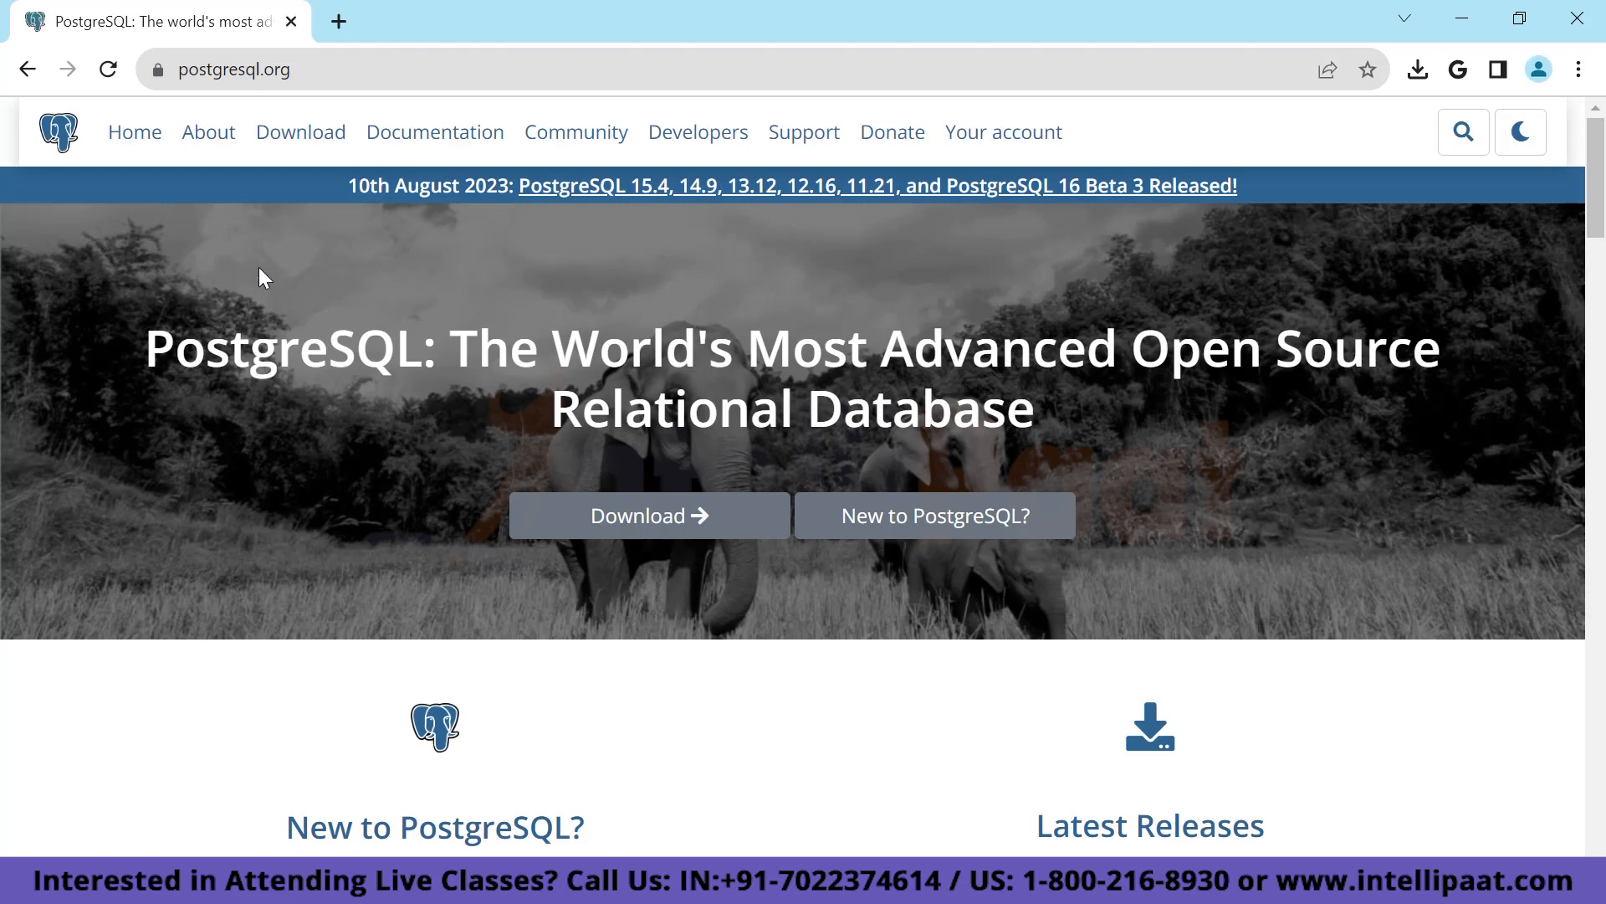
# Navigate postgresql.org via Documentation, Home and Download to the Windows installers page.
pyautogui.click(444, 140)
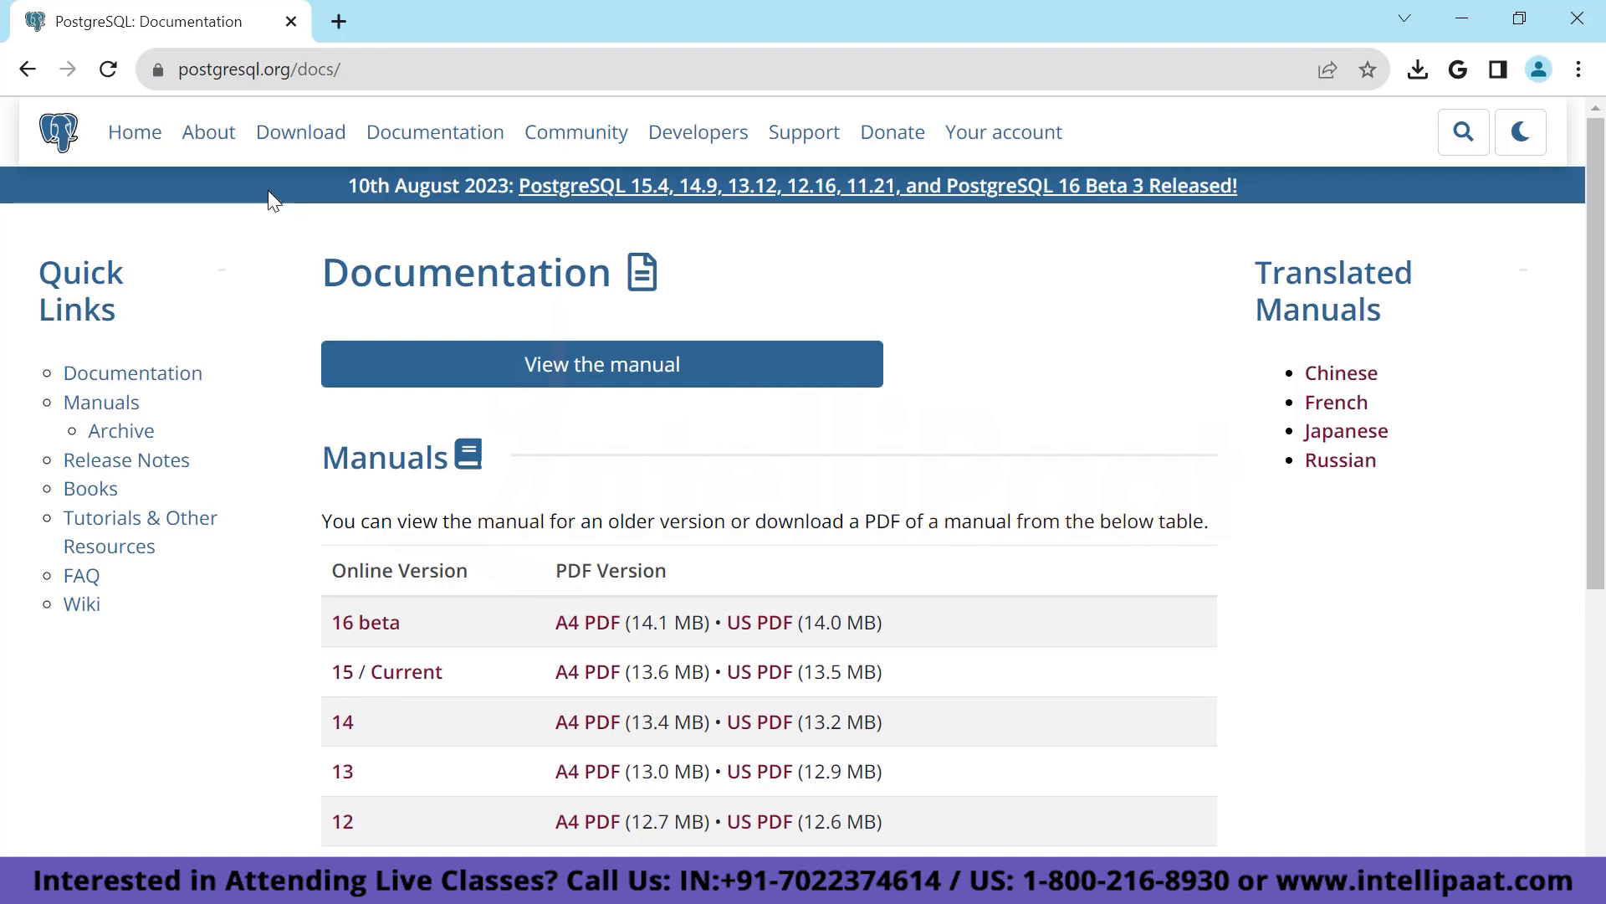
pyautogui.click(134, 134)
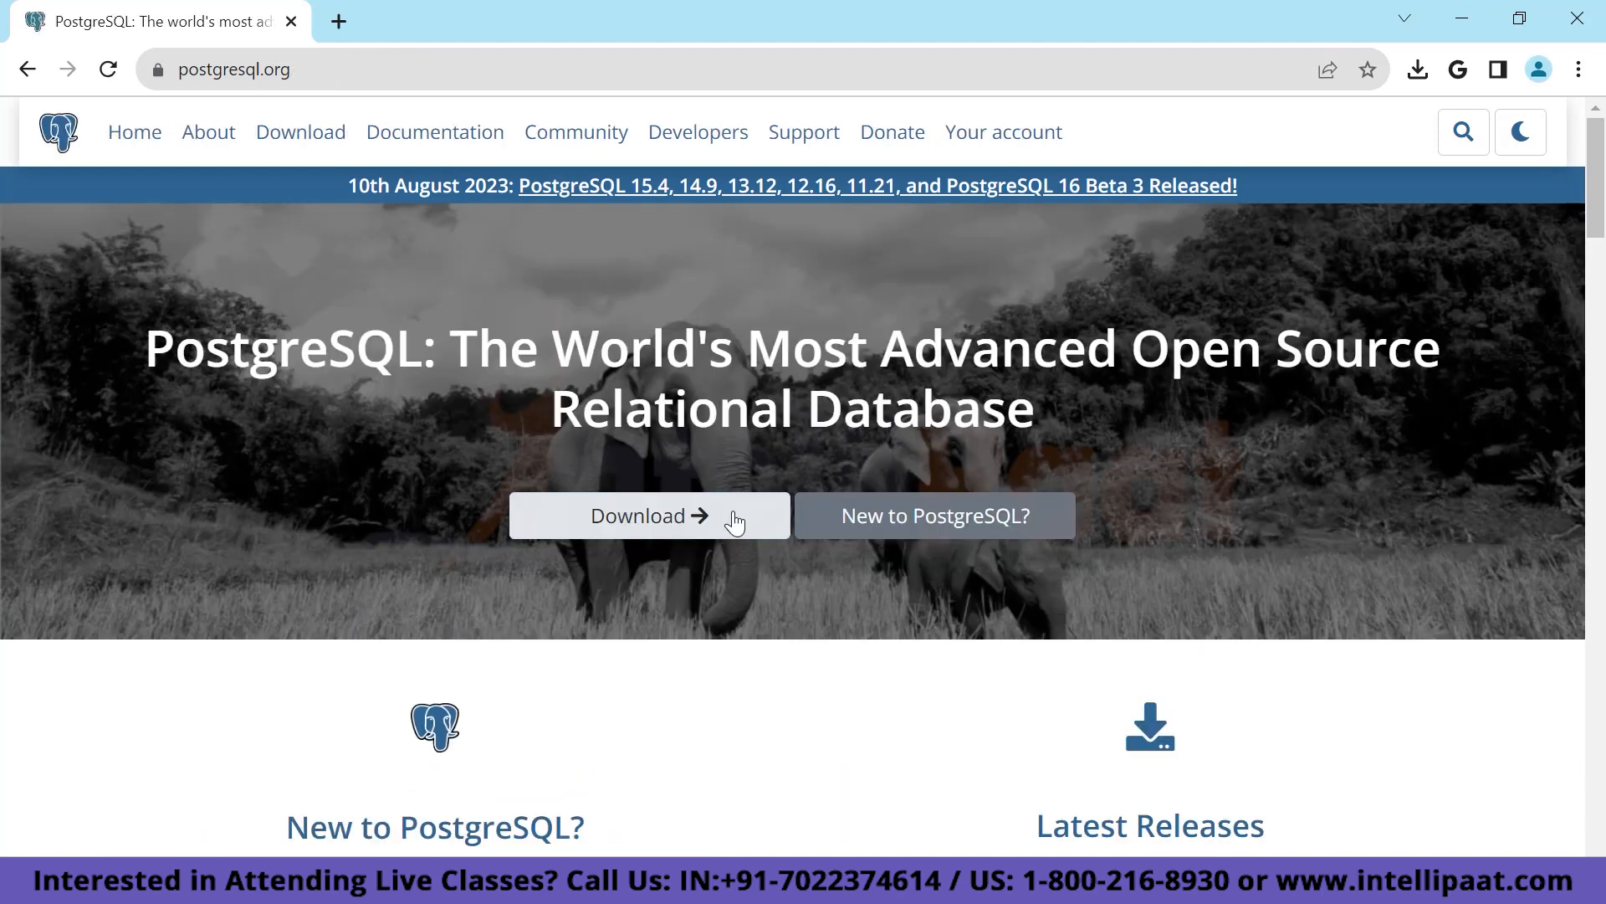
pyautogui.click(680, 516)
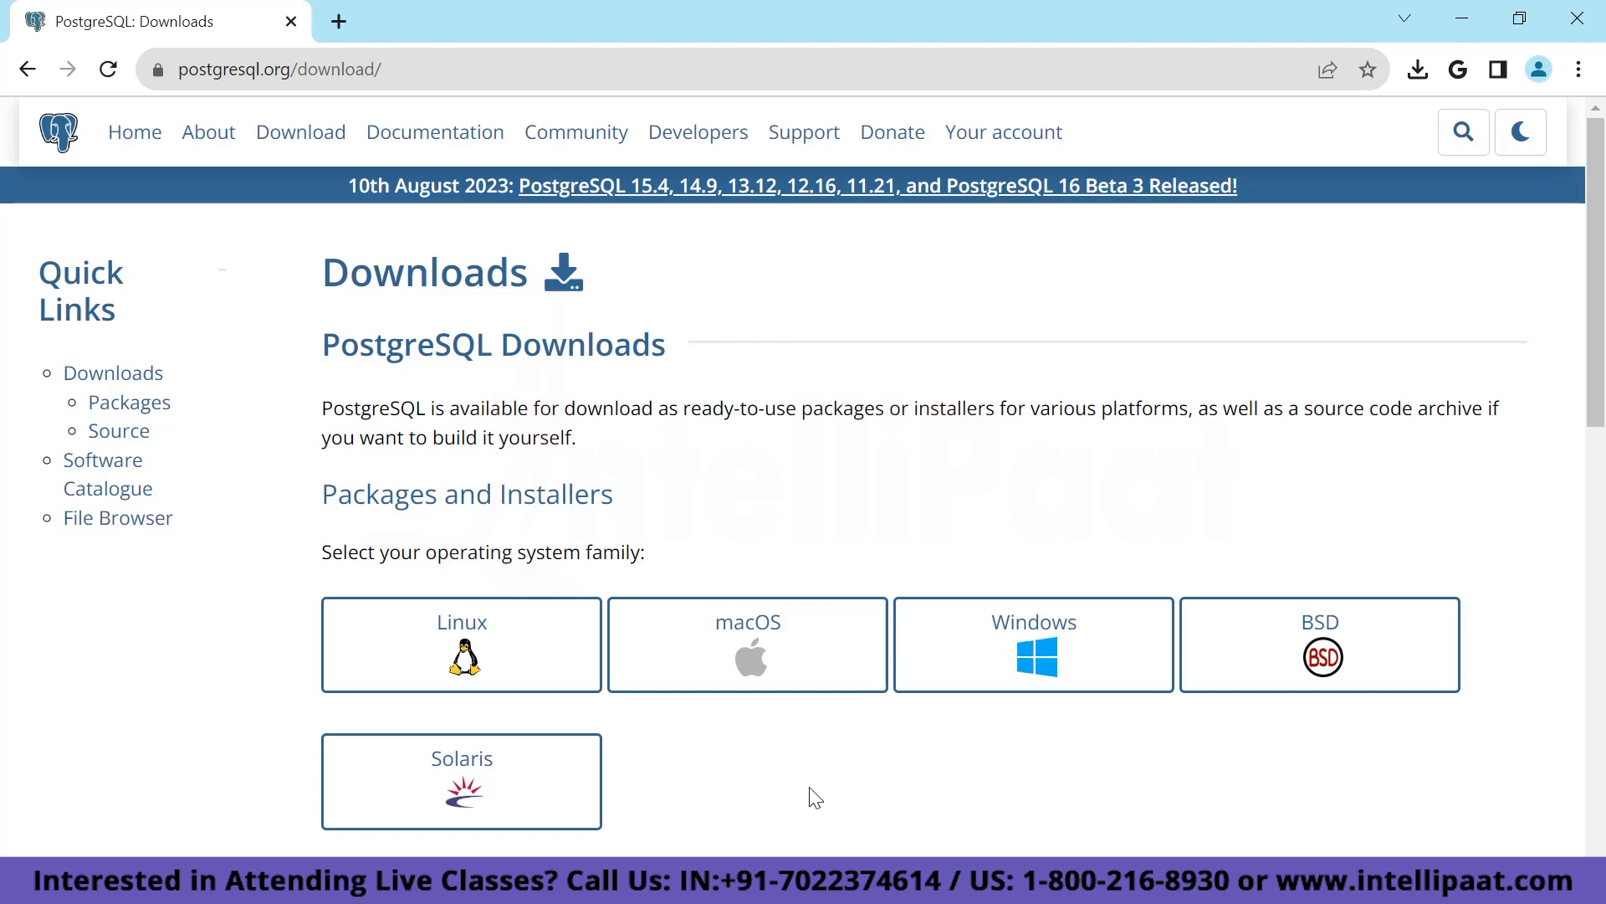
pyautogui.click(1028, 659)
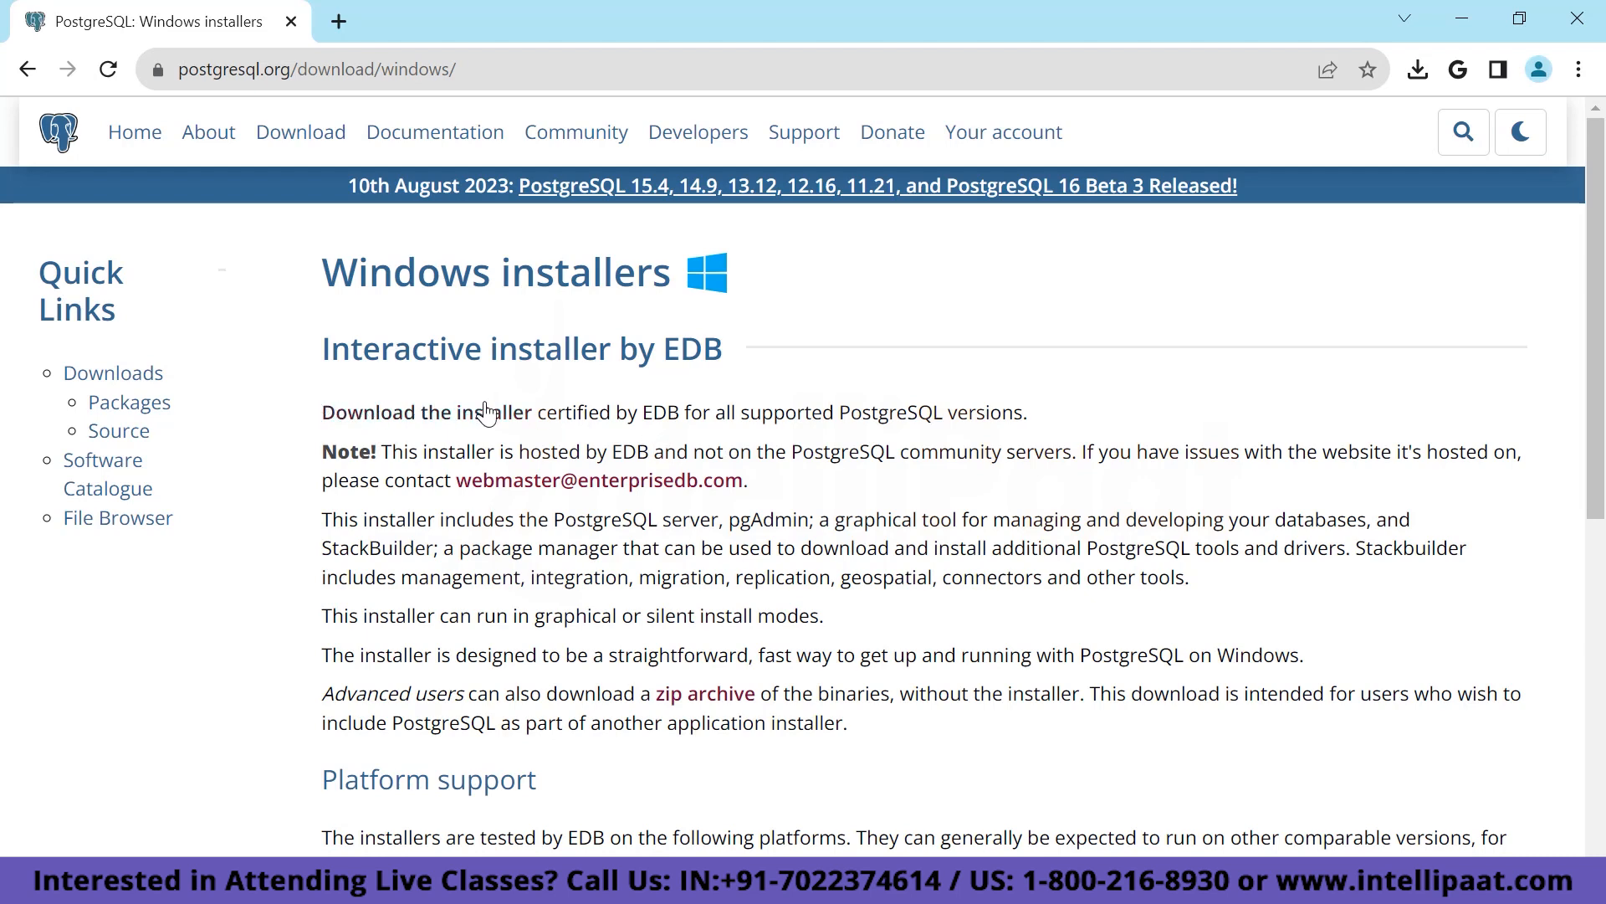
# On EDB's download page, download the PostgreSQL 15.4 Windows x86-64 installer (346 MB).
pyautogui.click(412, 414)
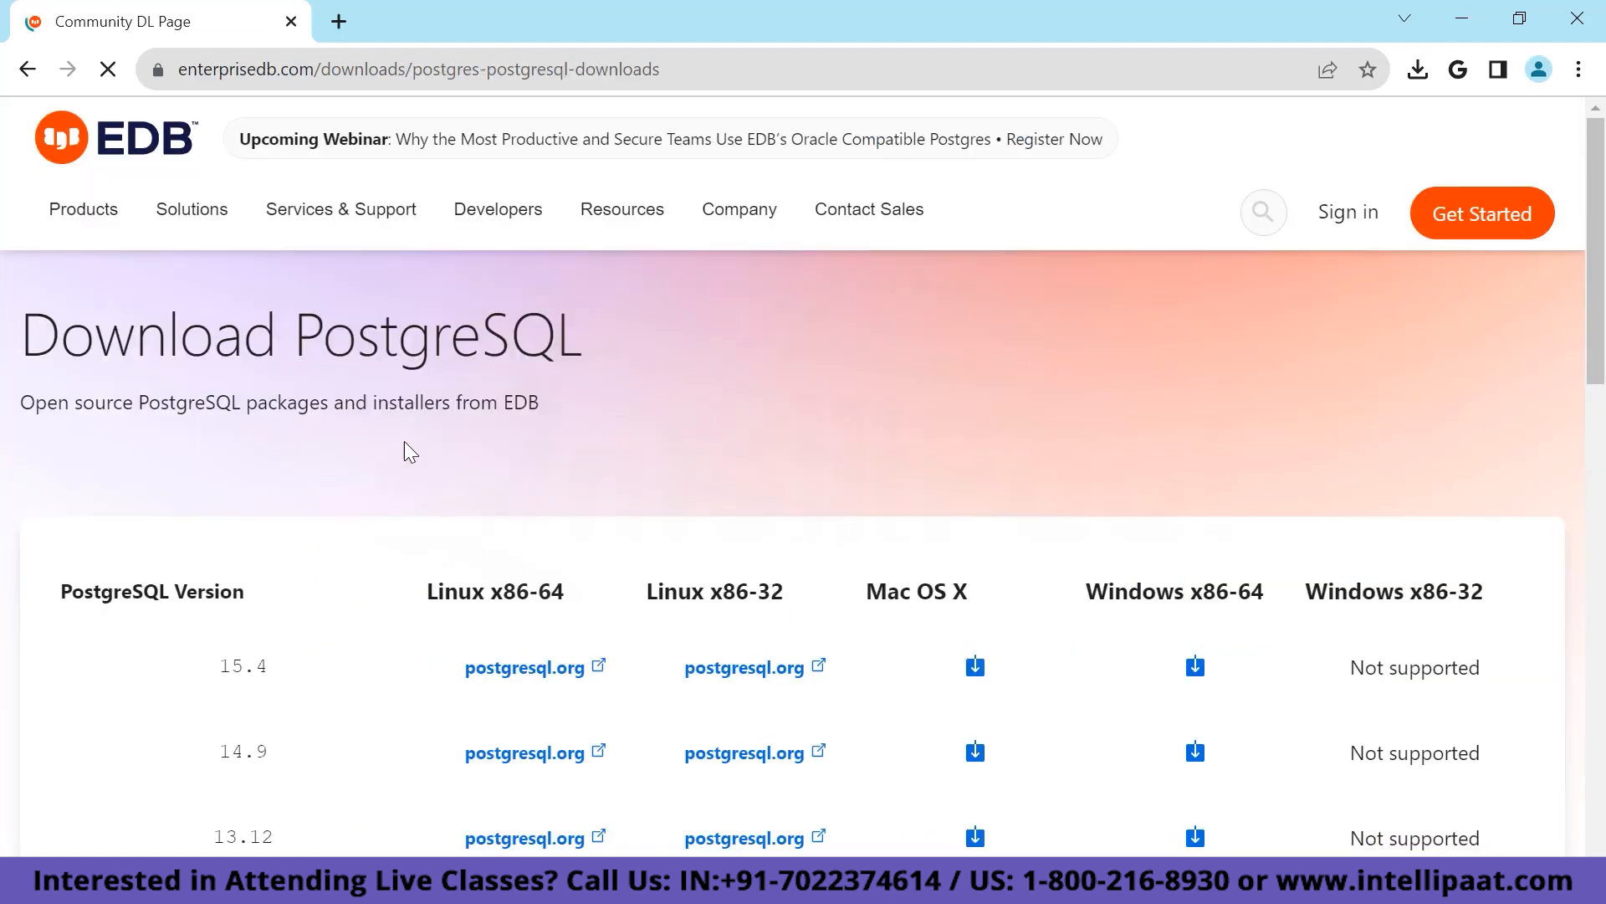
pyautogui.scroll(-3, 391, 656)
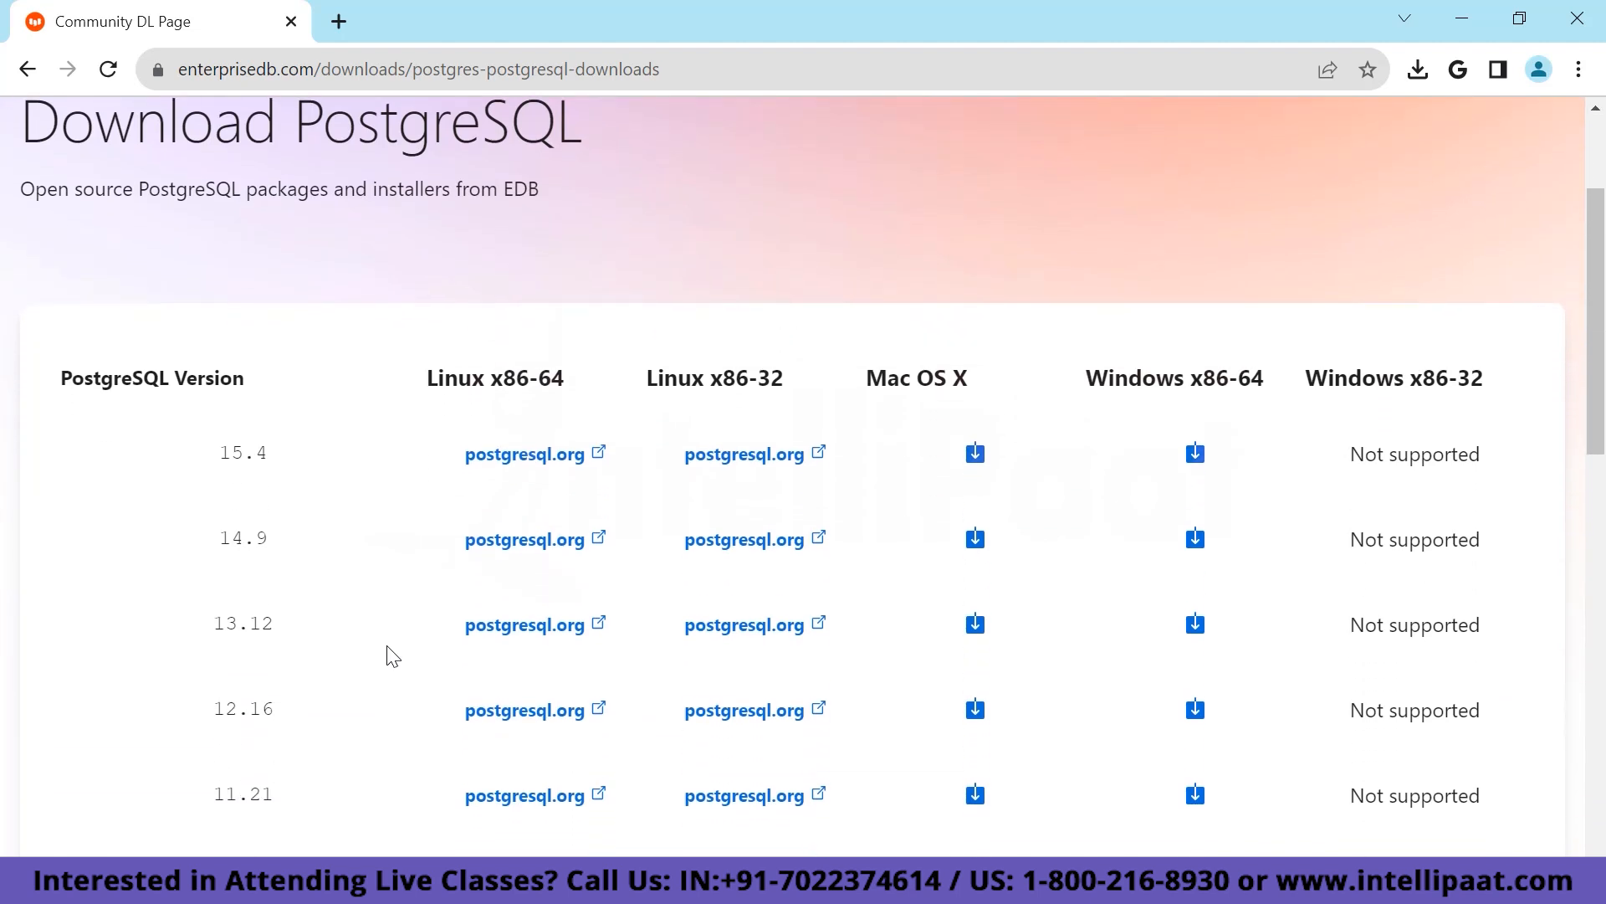
pyautogui.scroll(-2, 391, 657)
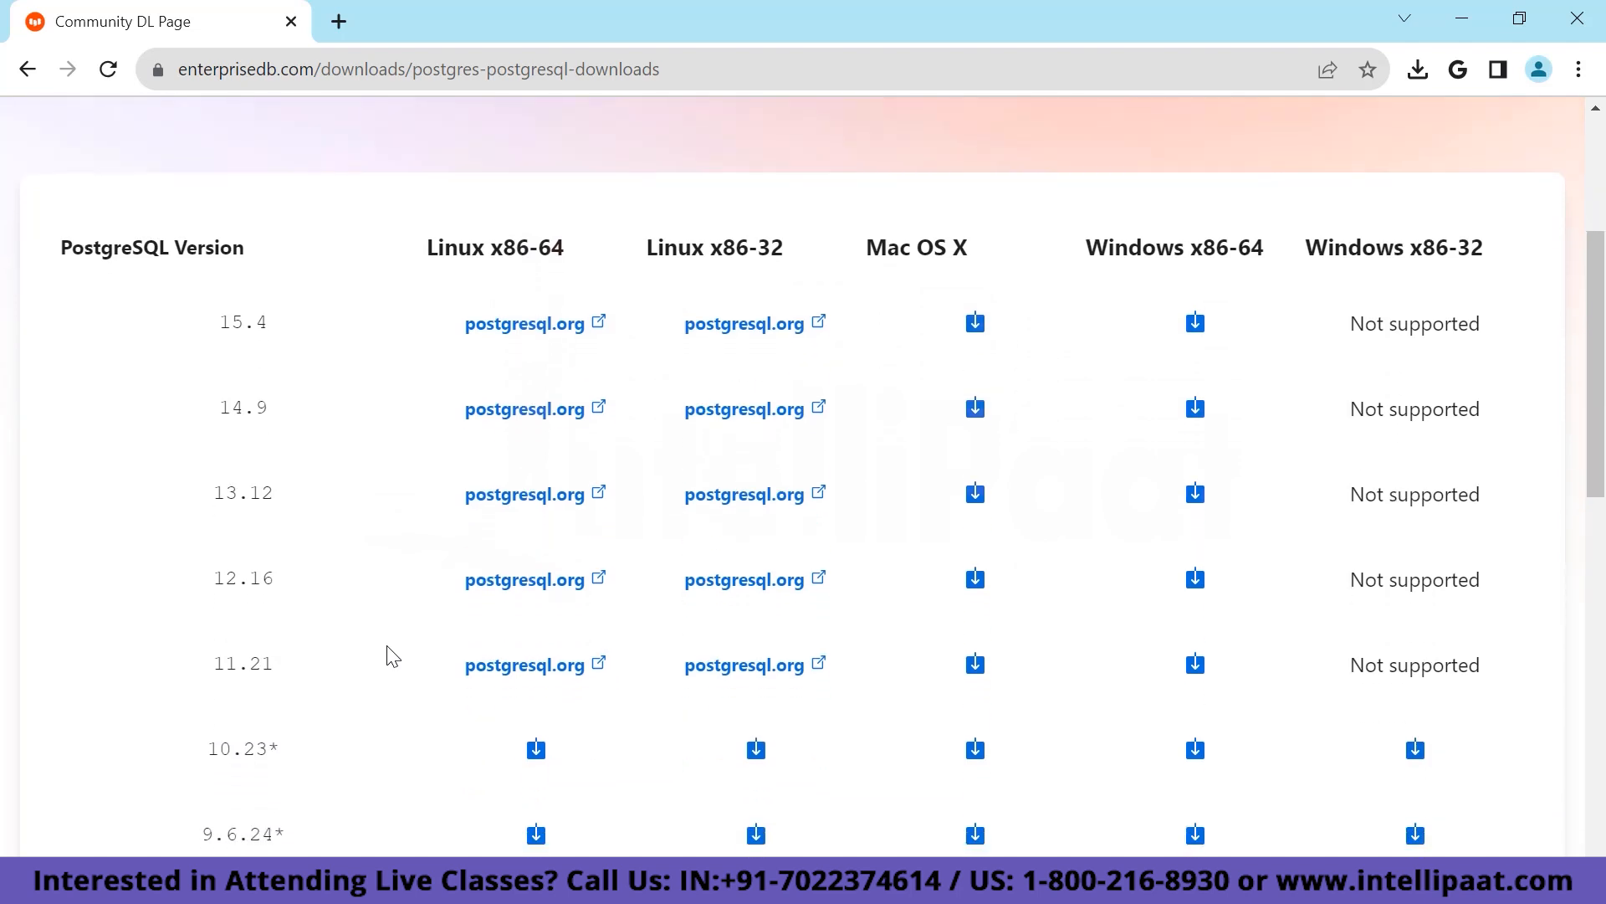
pyautogui.scroll(1, 391, 656)
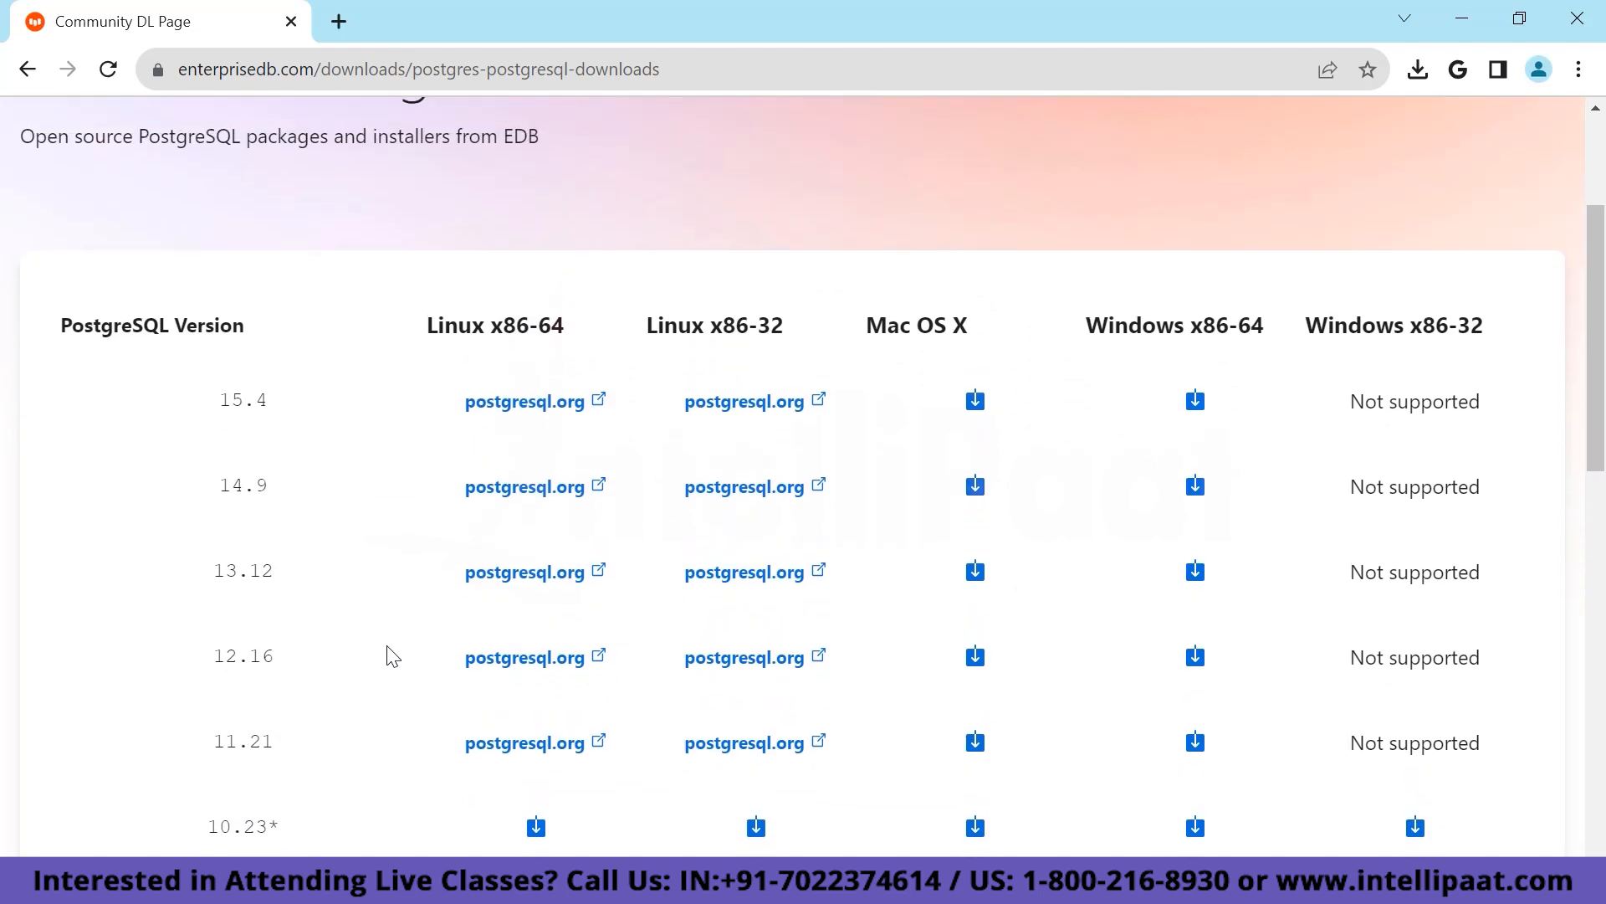
pyautogui.scroll(1, 391, 657)
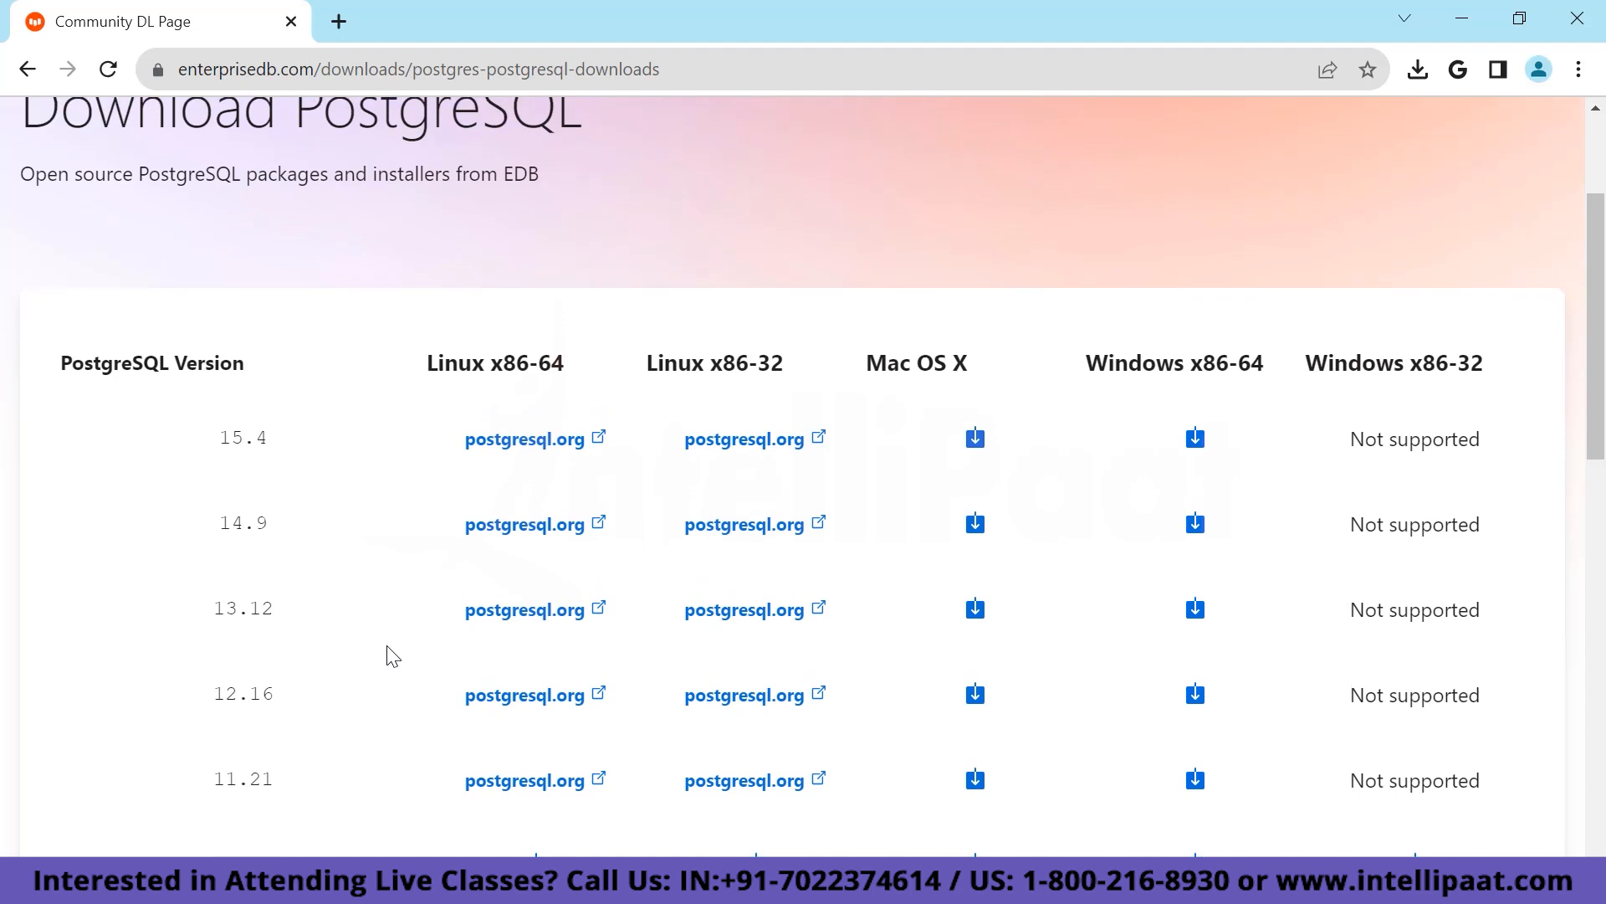
pyautogui.scroll(1, 391, 657)
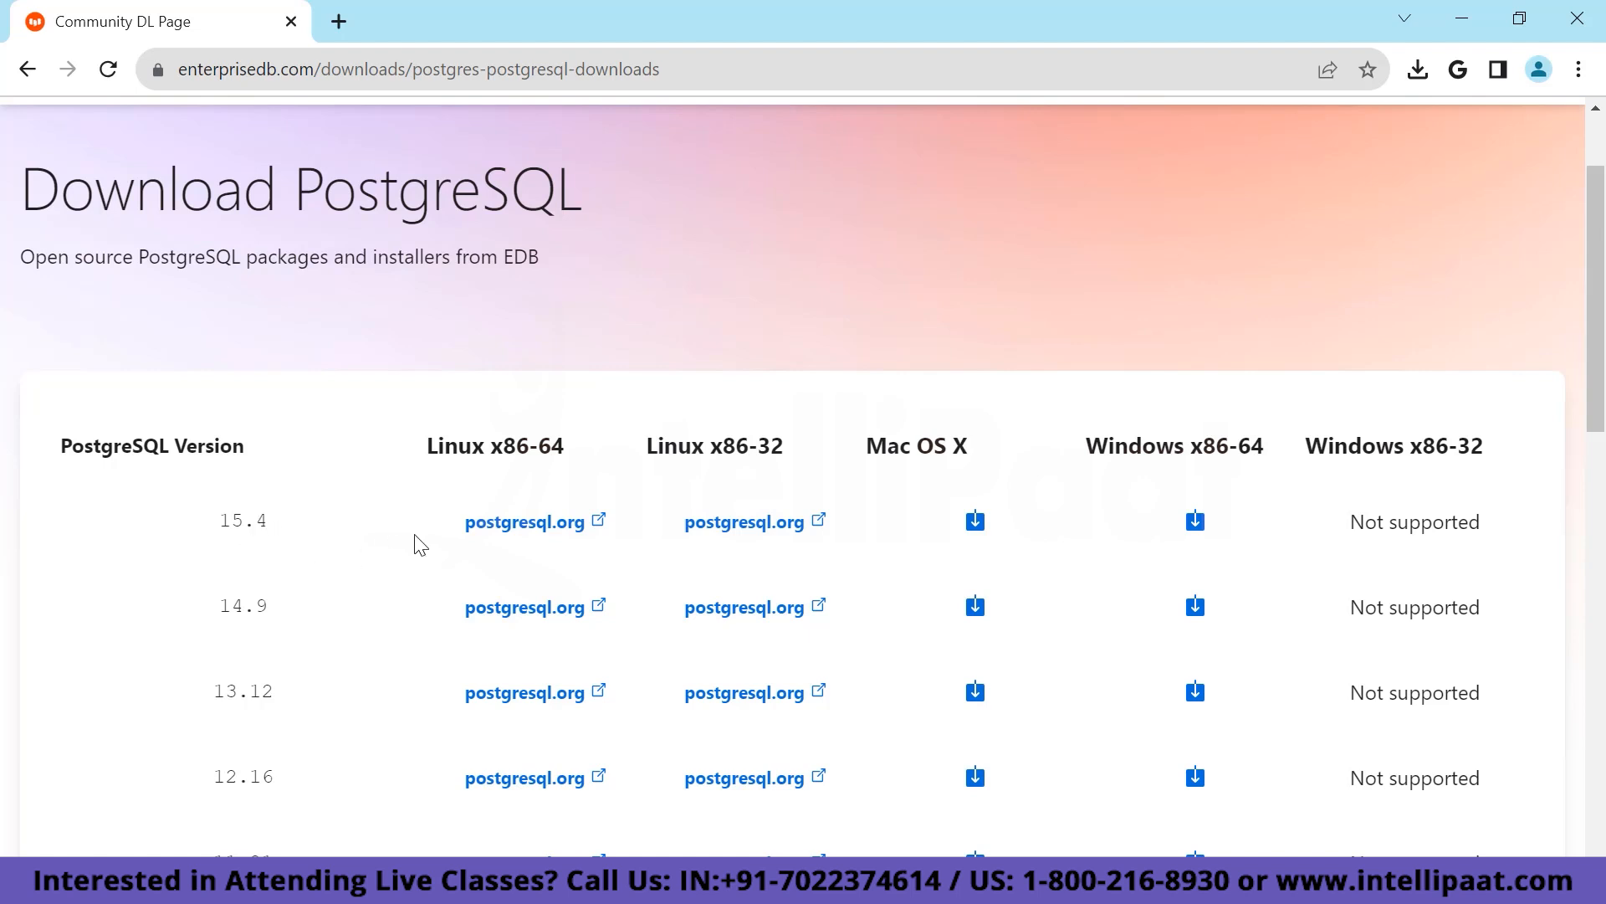
pyautogui.click(1196, 523)
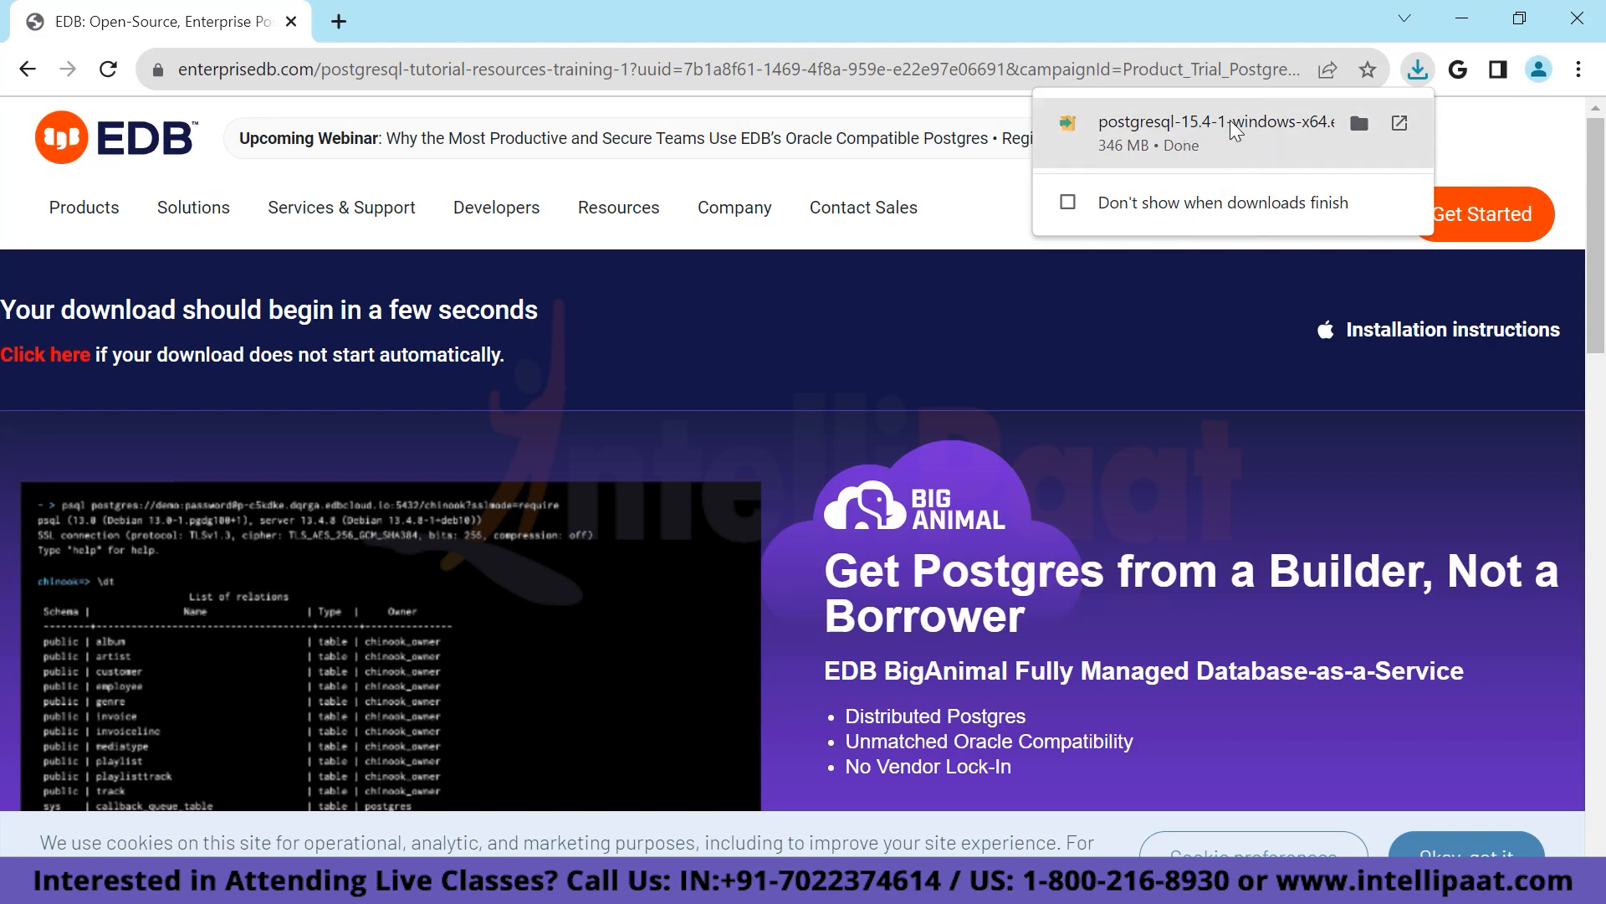
# Launch the downloaded installer and keep the default installation directory.
pyautogui.click(1189, 129)
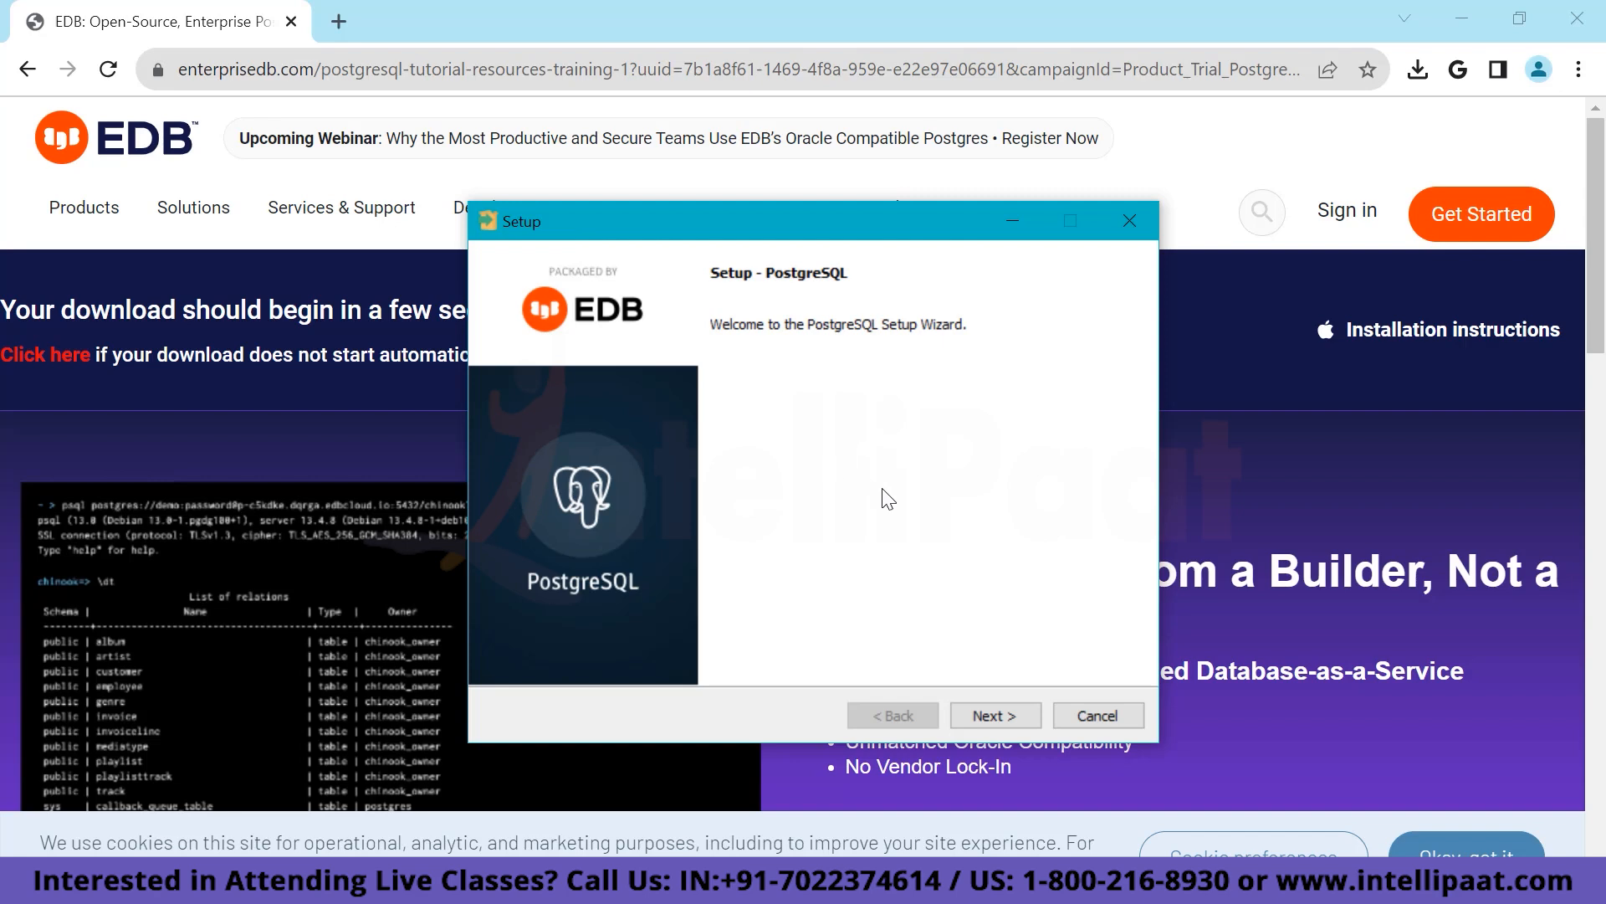
pyautogui.click(994, 716)
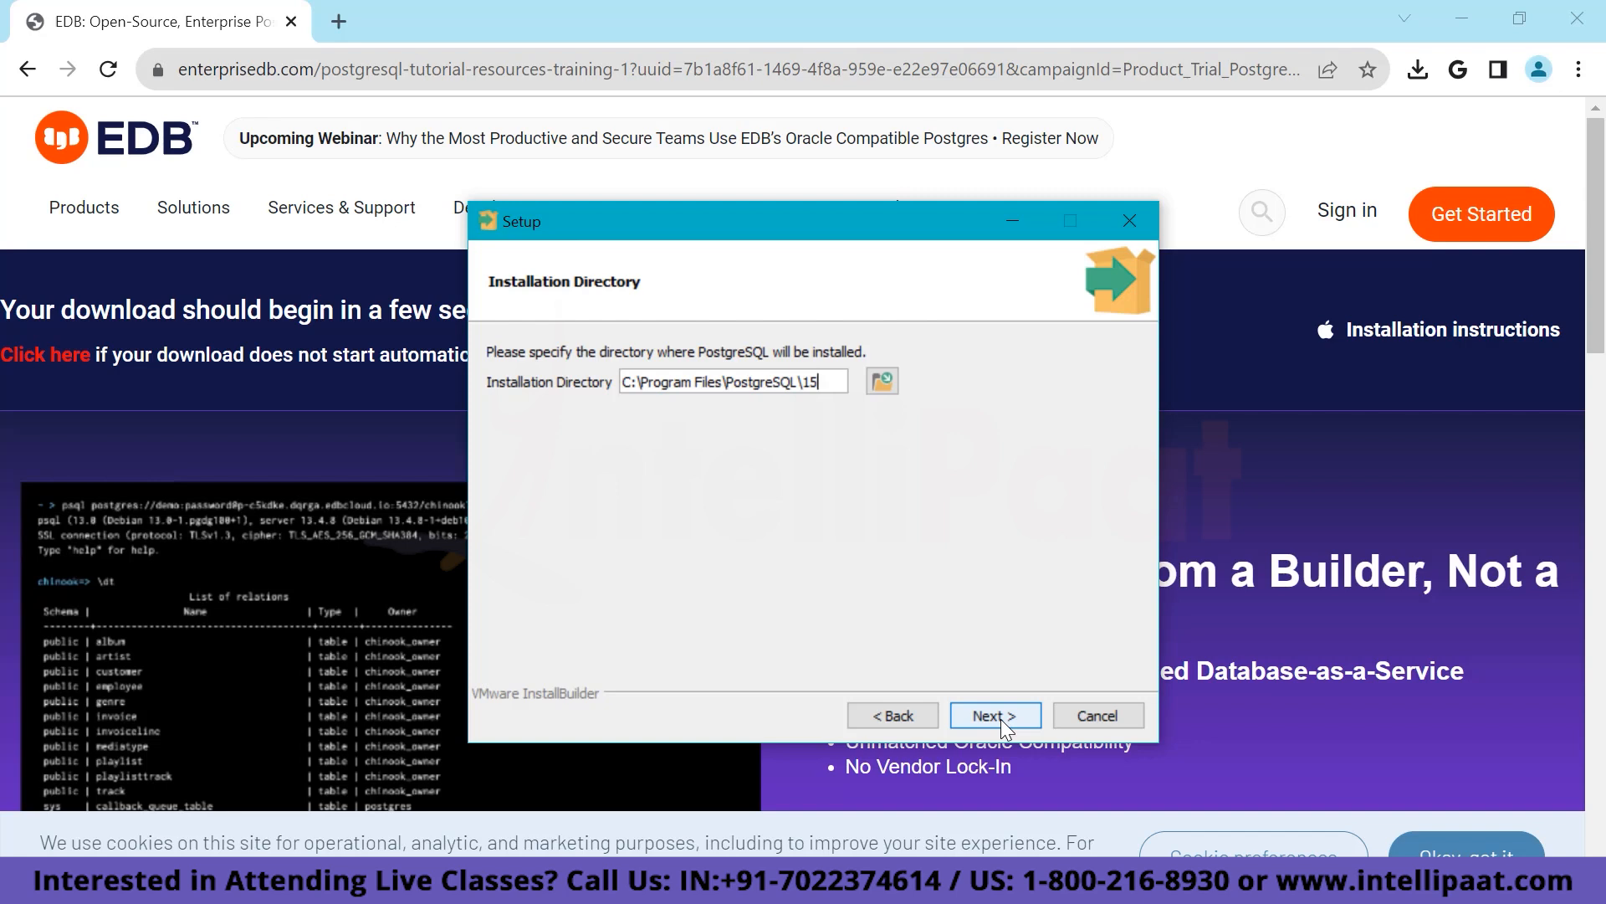
pyautogui.click(885, 381)
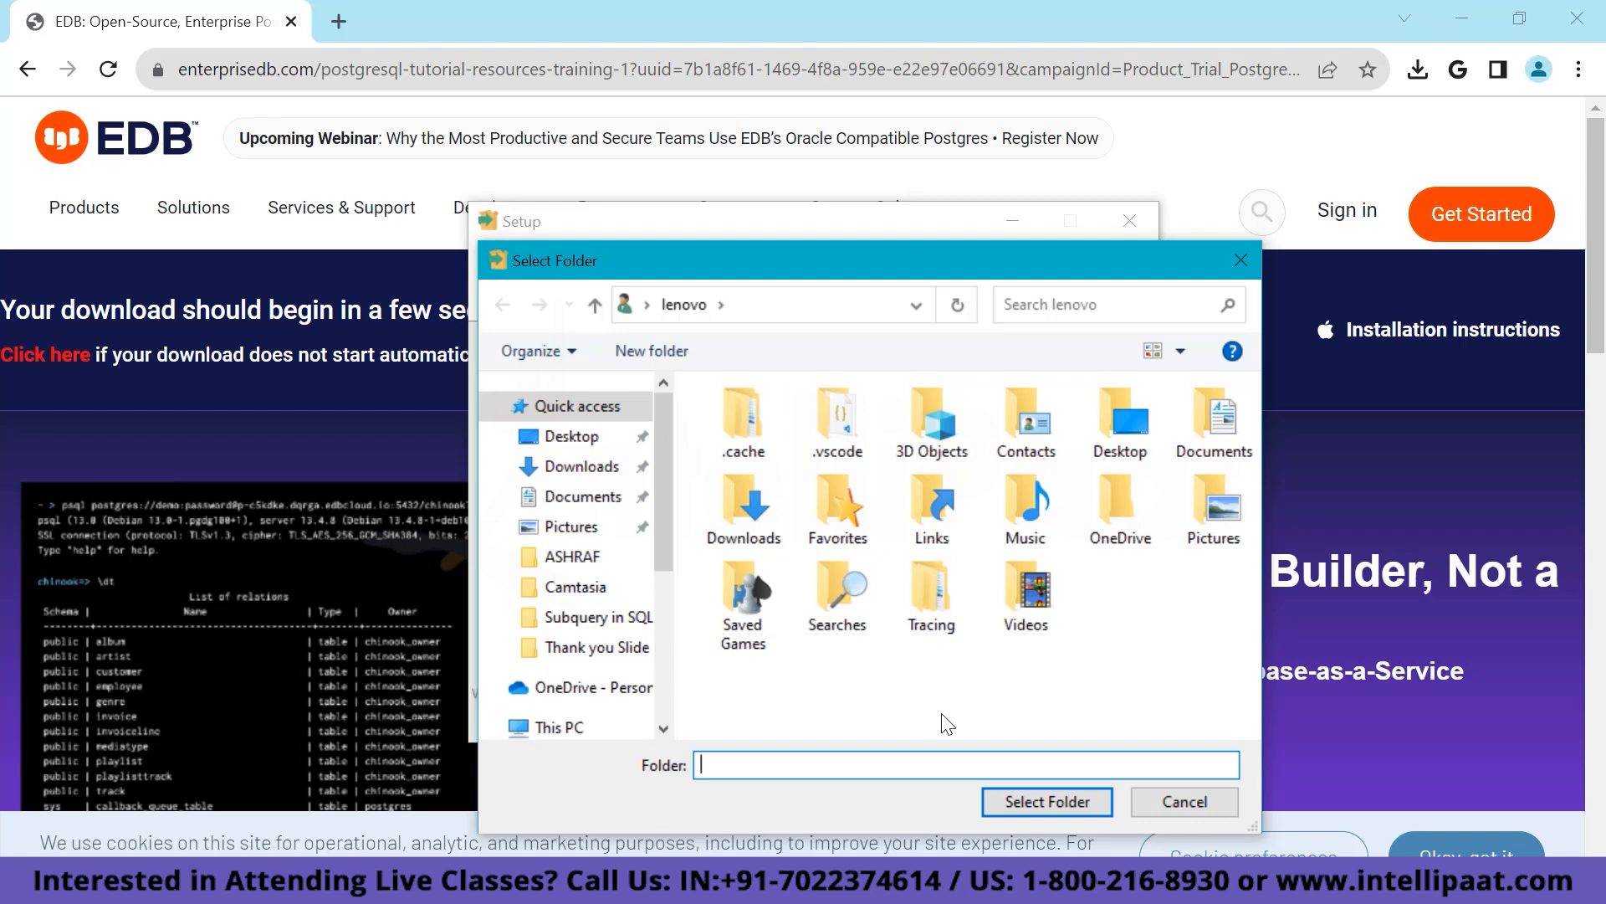
pyautogui.click(1178, 804)
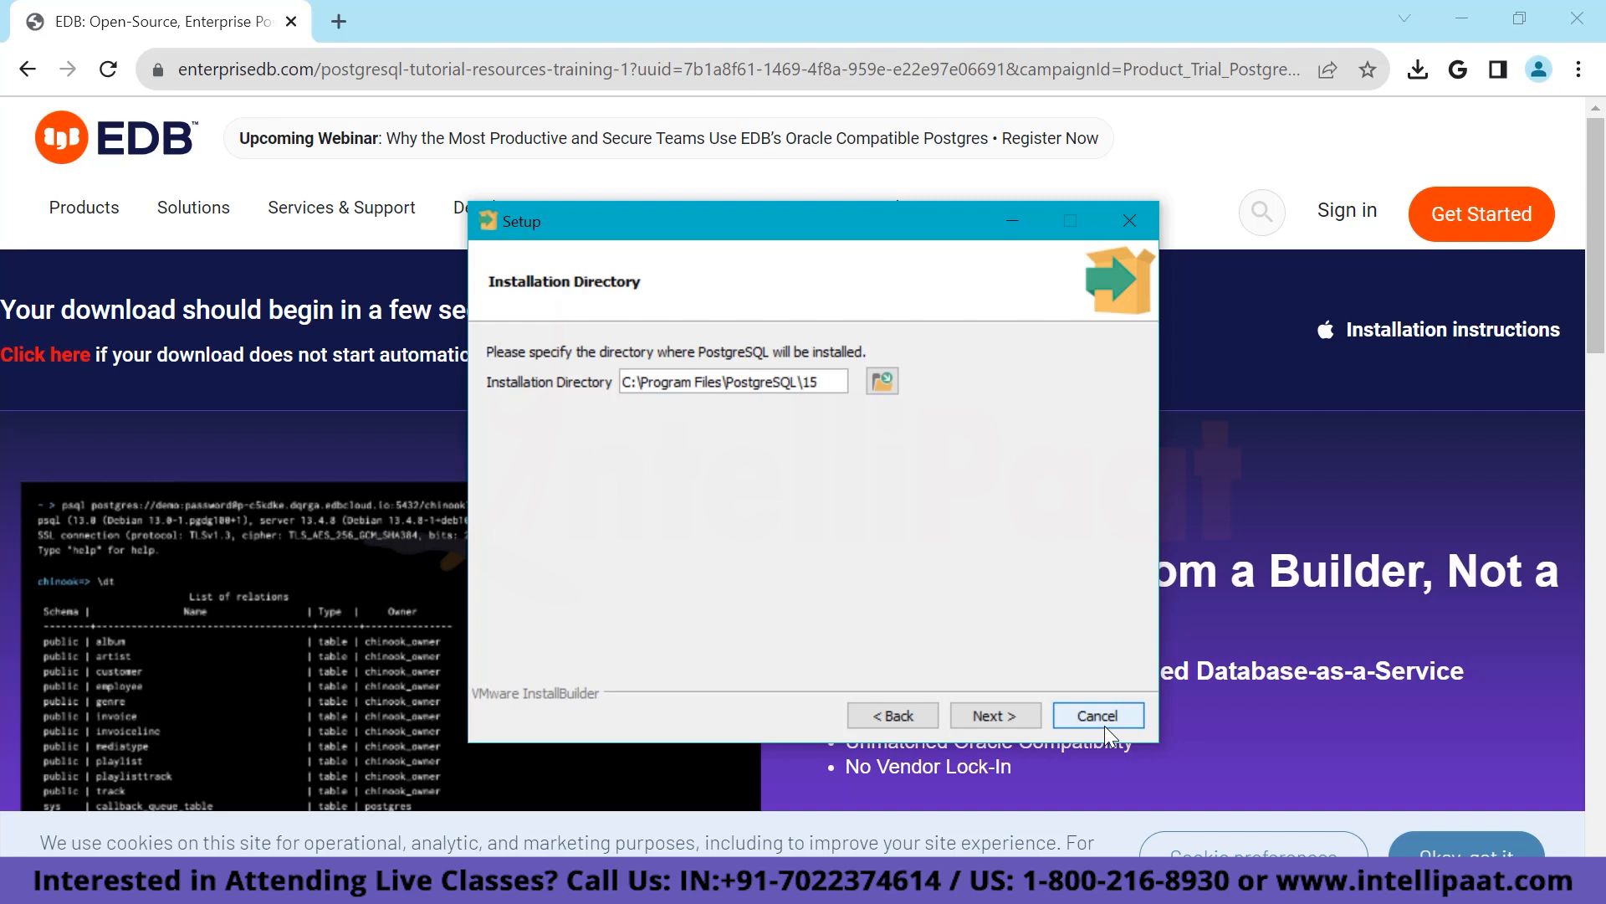
pyautogui.click(1014, 710)
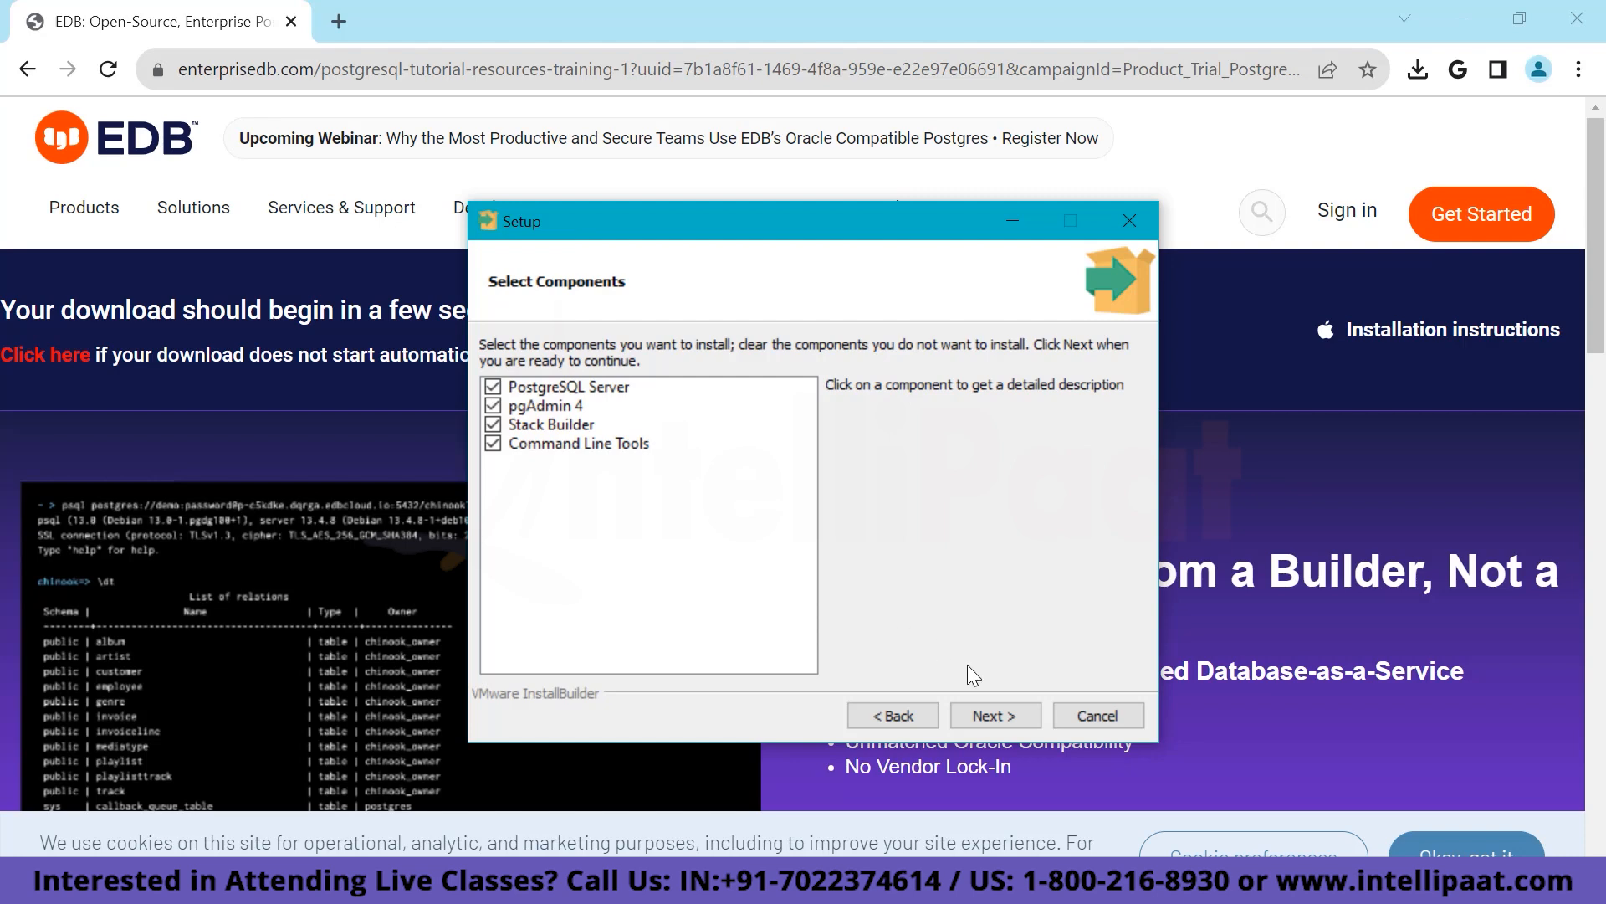
# Keep all four components and the default data directory C:\Program Files\PostgreSQL\15\data.
pyautogui.click(1002, 711)
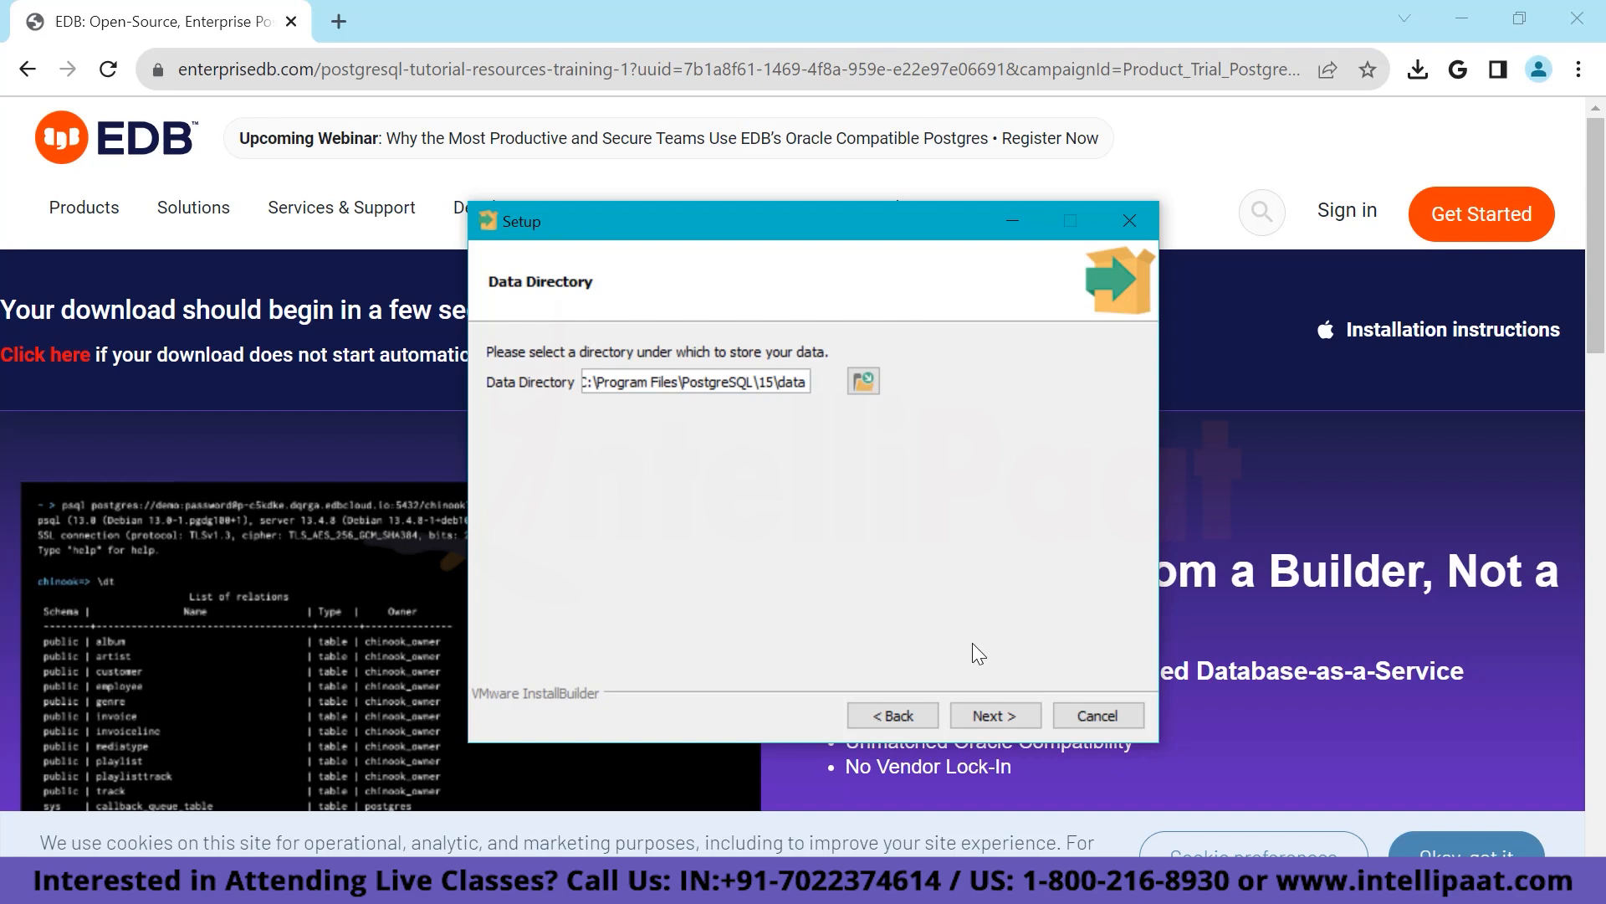
pyautogui.click(865, 381)
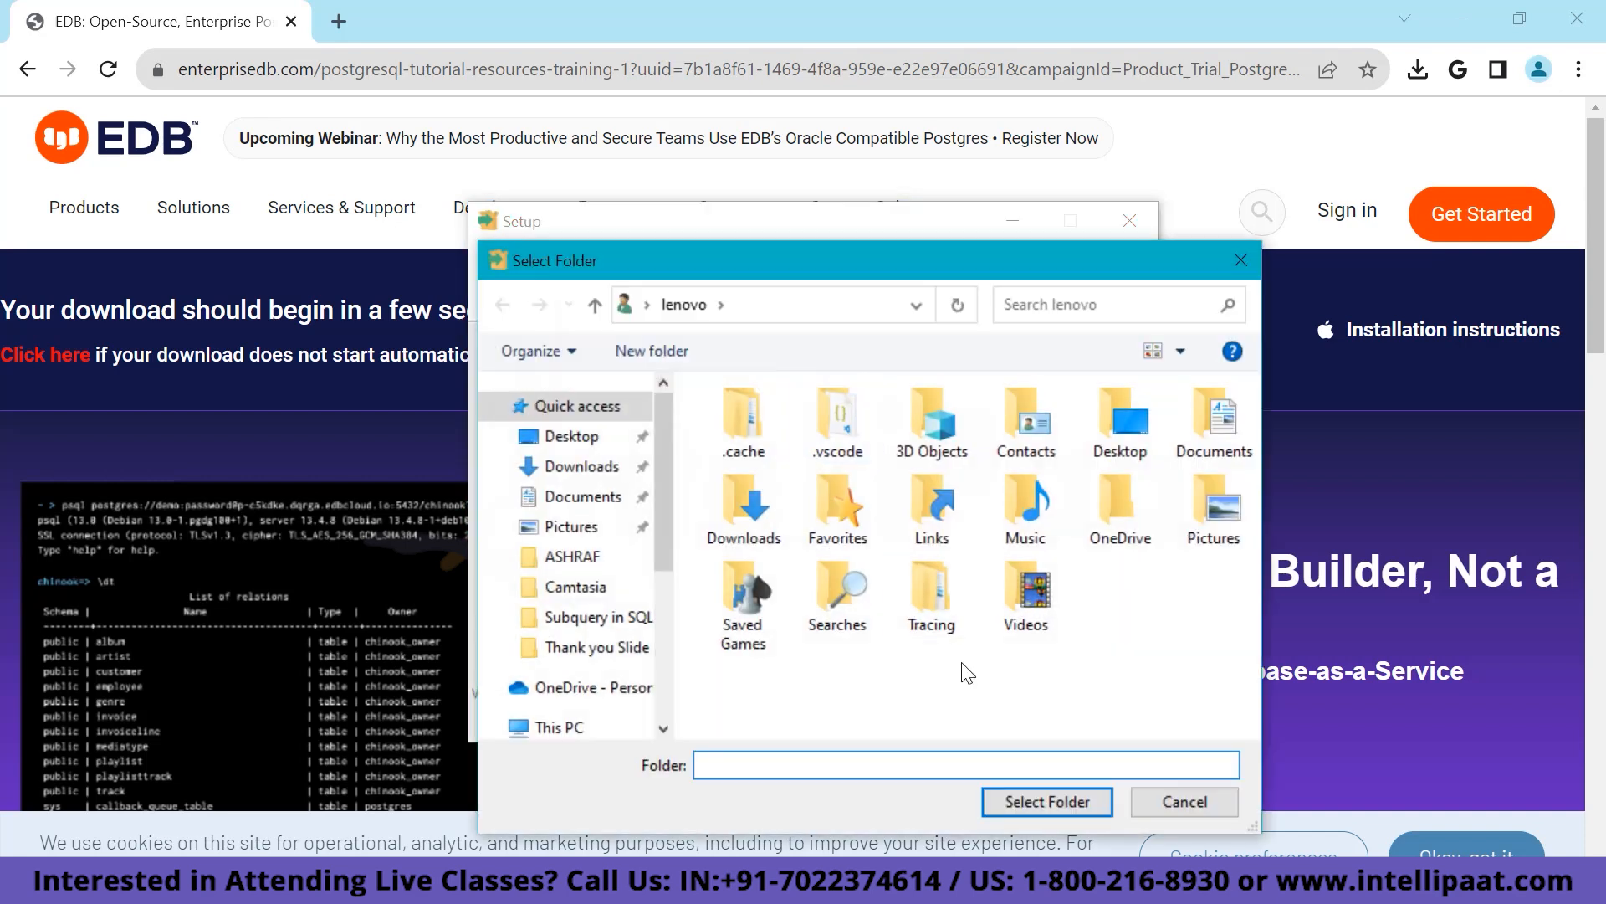
pyautogui.click(1179, 800)
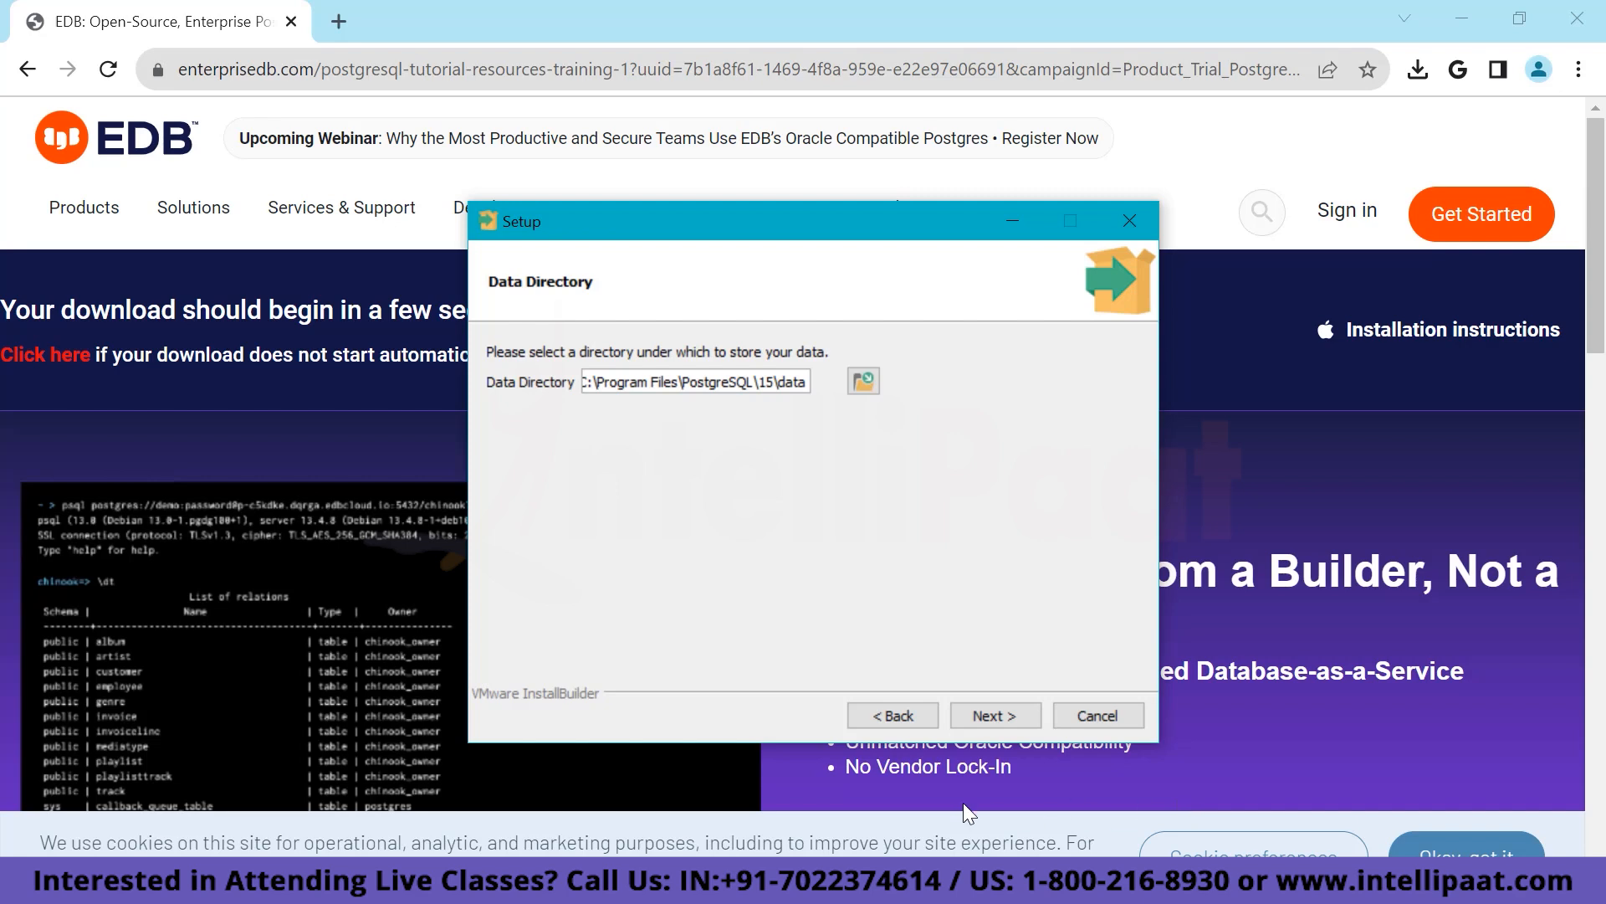
pyautogui.click(994, 717)
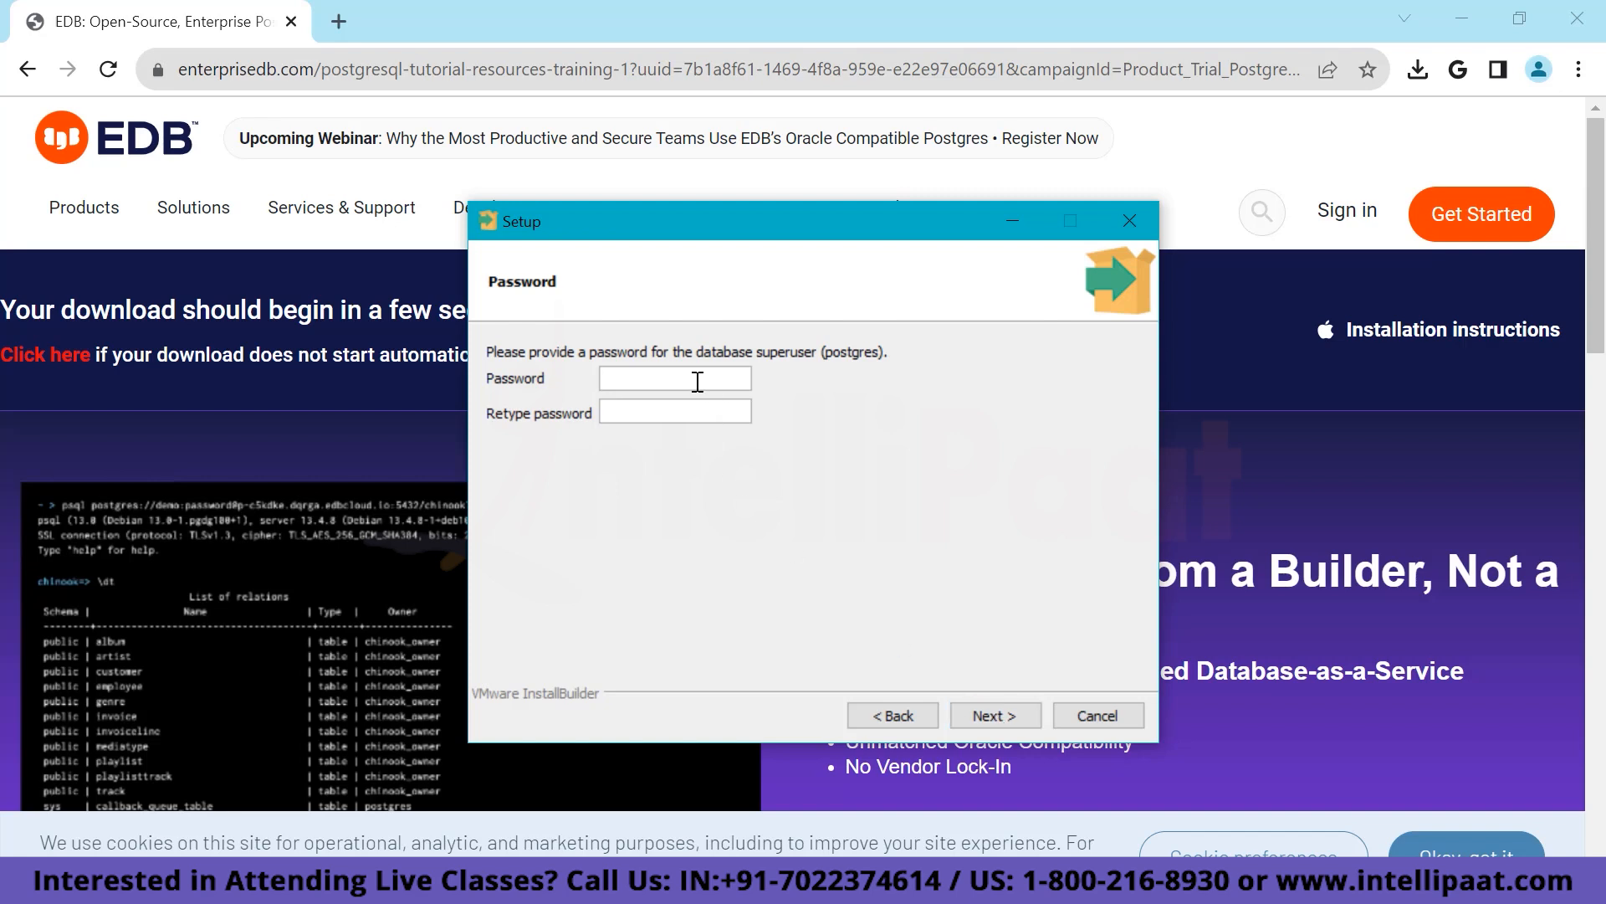
# Enter and confirm the postgres superuser password, then keep port 5432.
pyautogui.write('1234')
pyautogui.click(673, 418)
pyautogui.write('1234')
pyautogui.click(1007, 716)
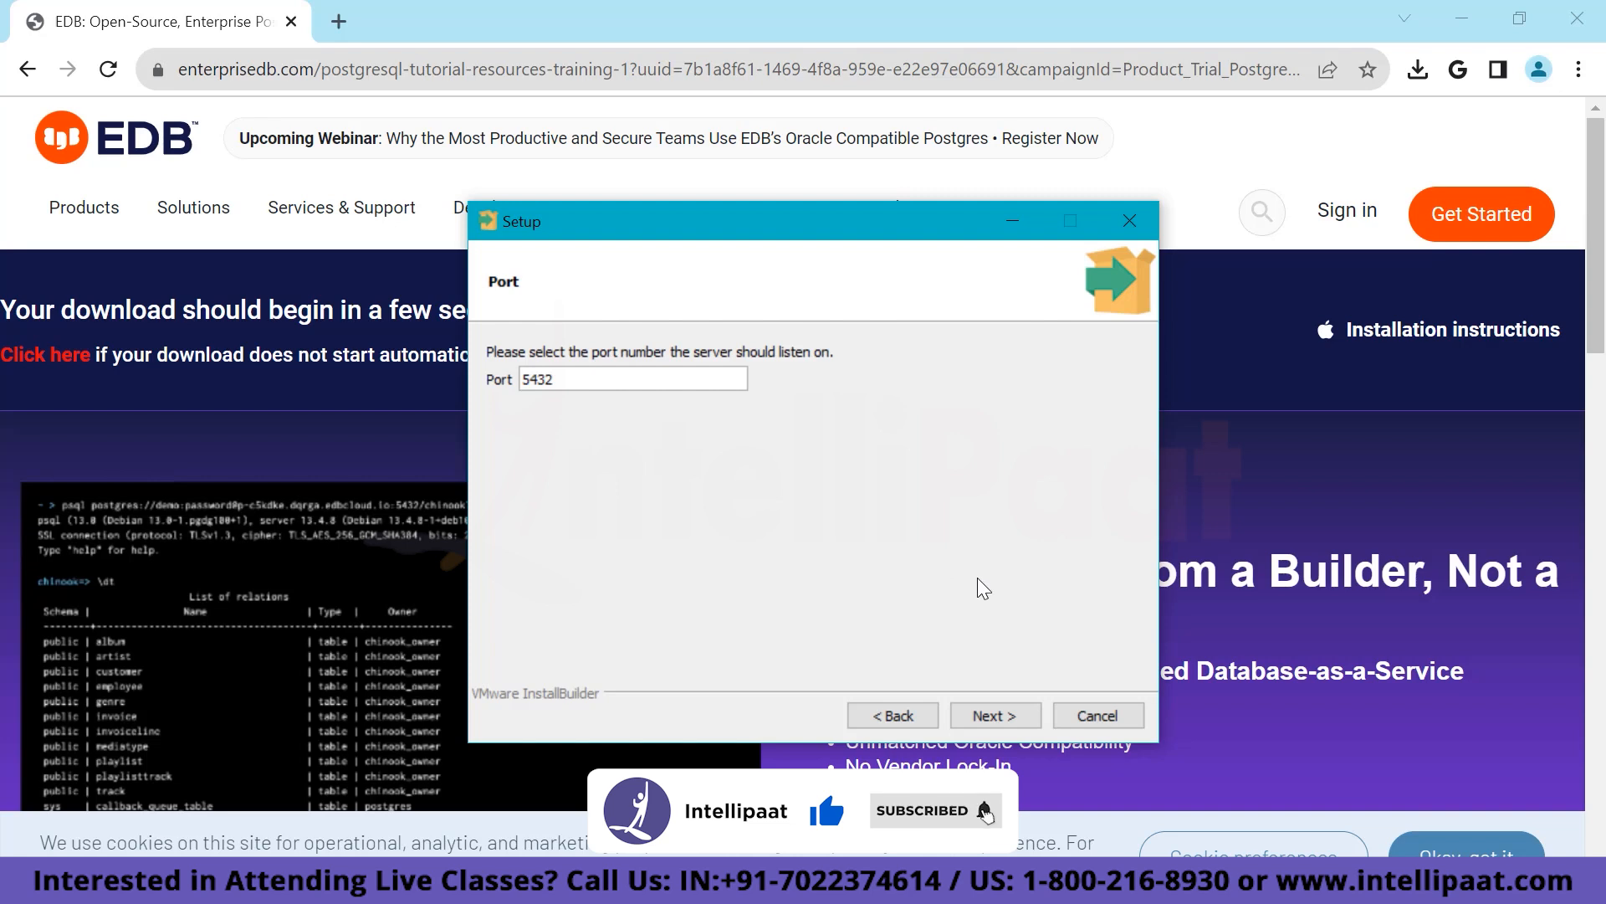
pyautogui.click(997, 714)
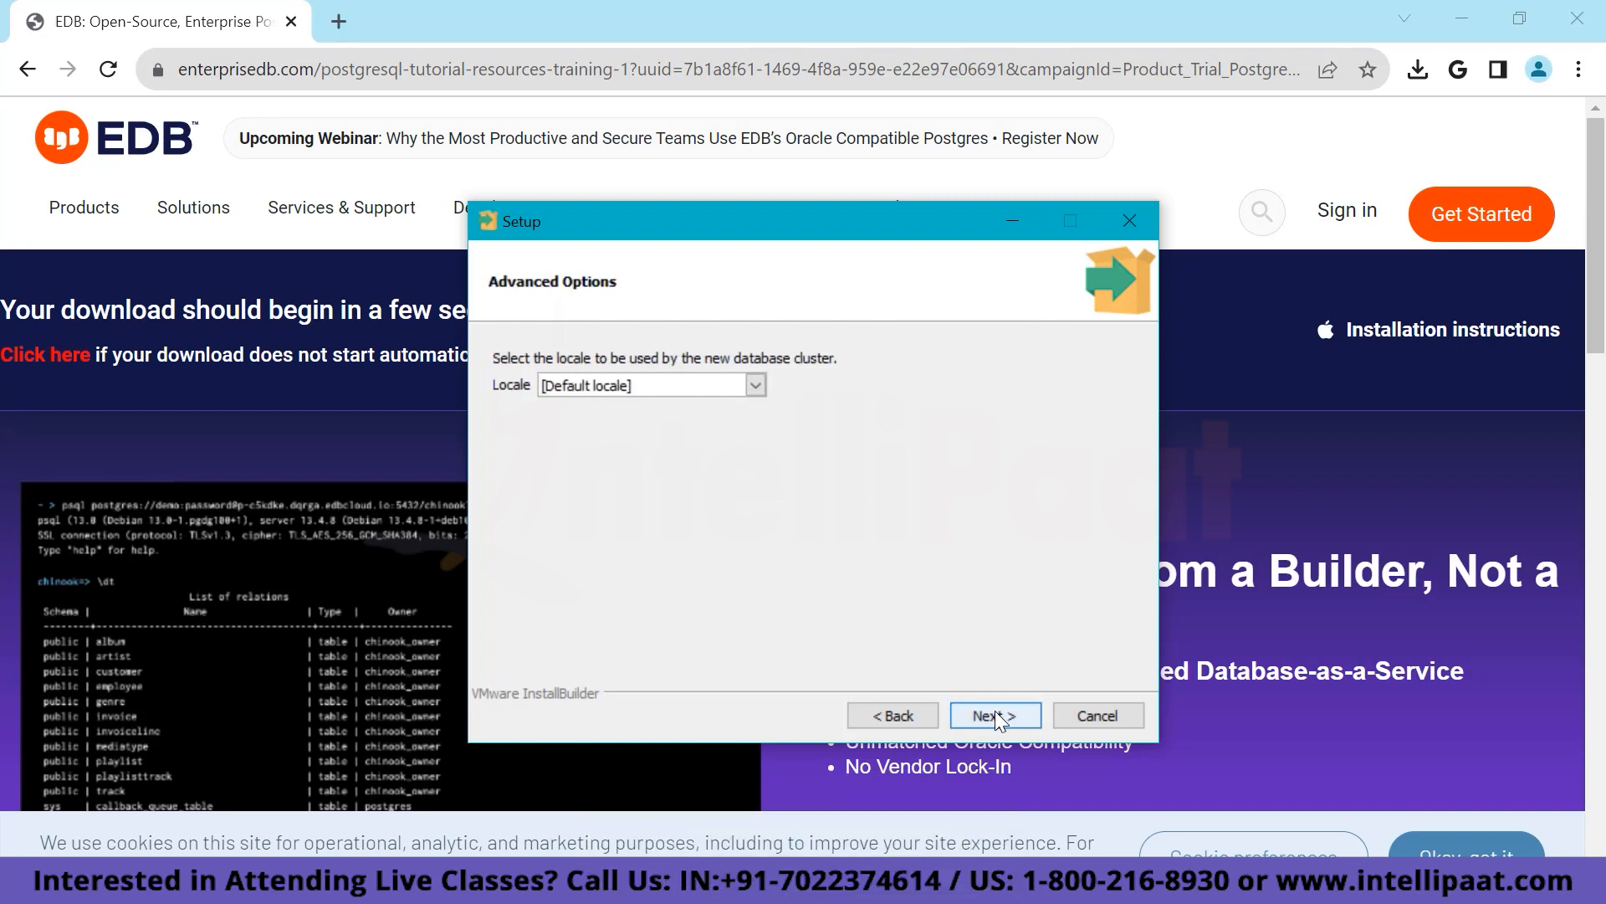
# Choose English, India as the cluster locale and accept the pre-installation summary.
pyautogui.click(756, 384)
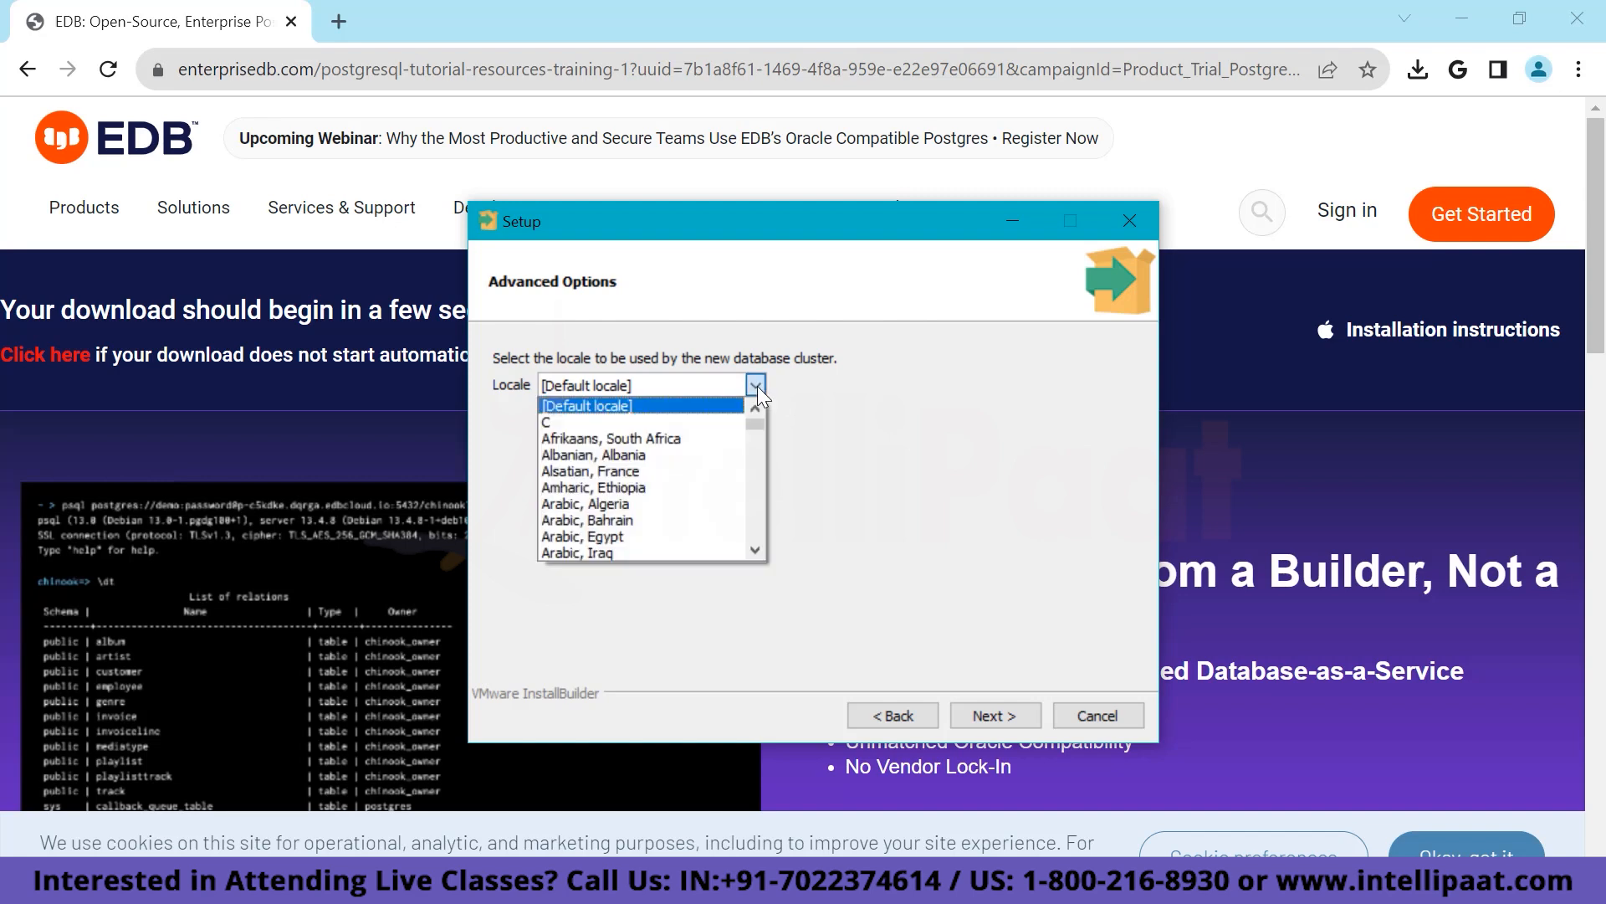
pyautogui.scroll(-6, 713, 520)
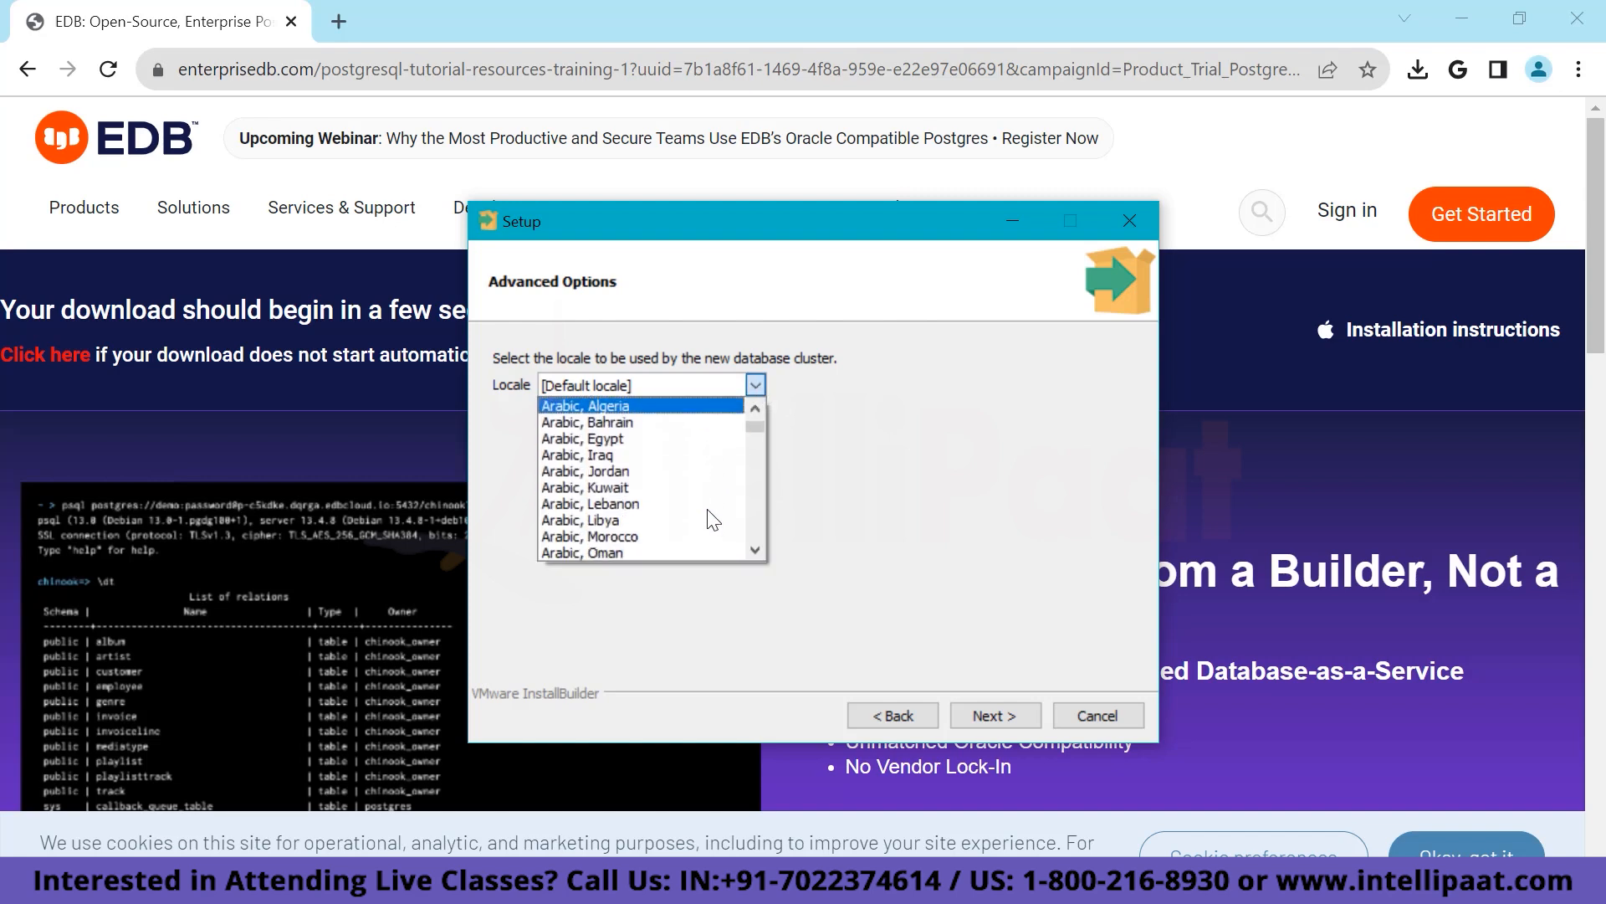
pyautogui.scroll(-4, 712, 520)
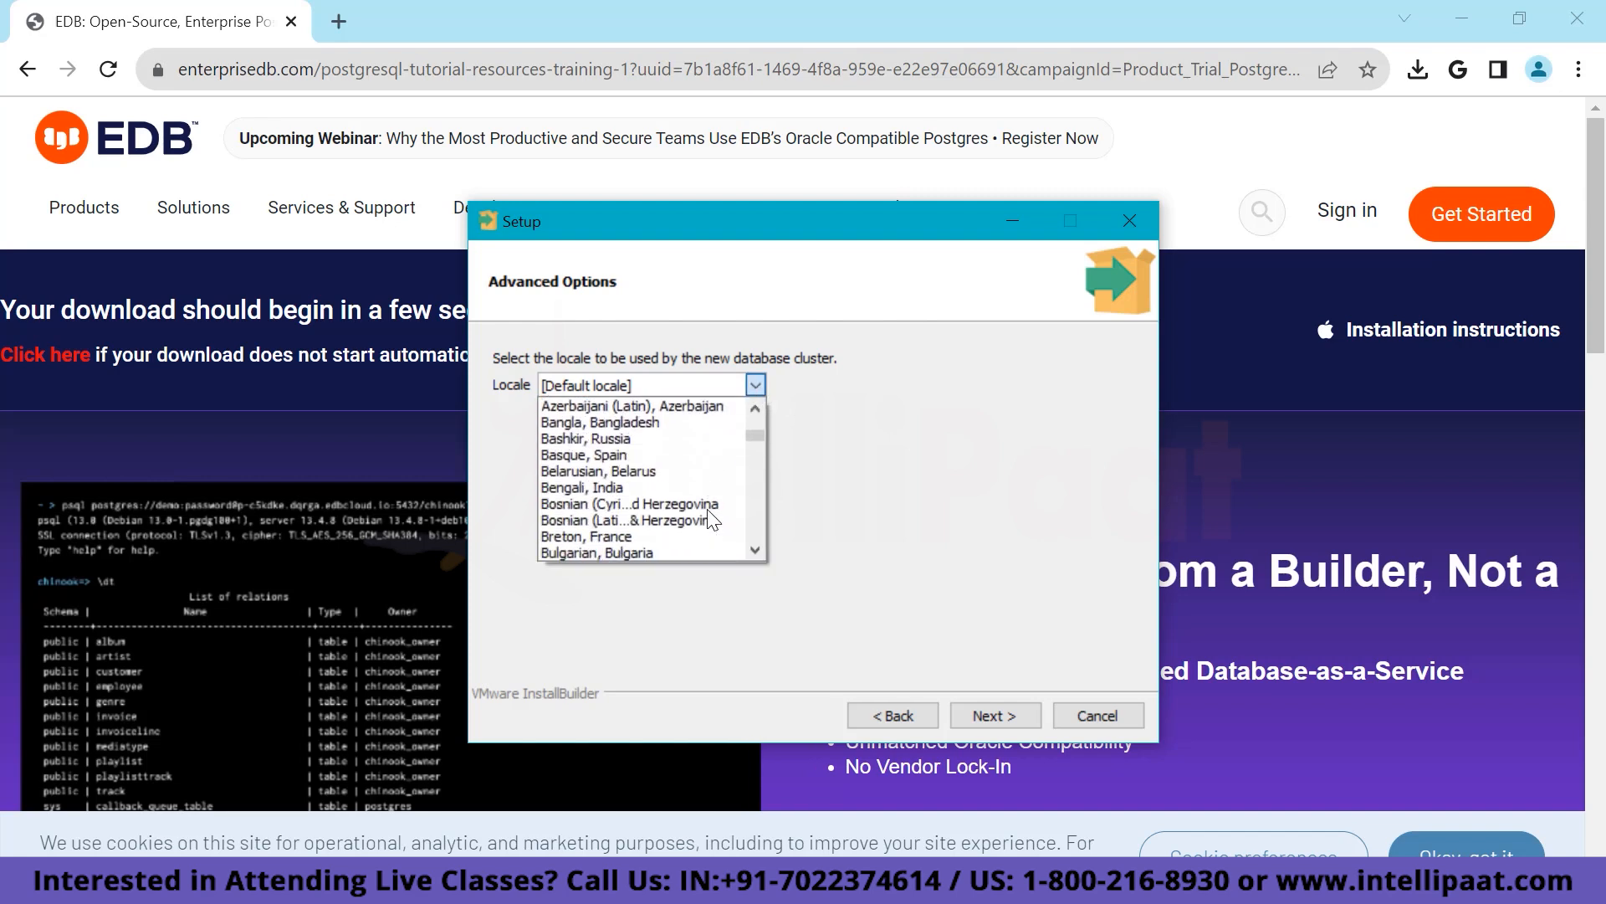
pyautogui.scroll(-9, 708, 512)
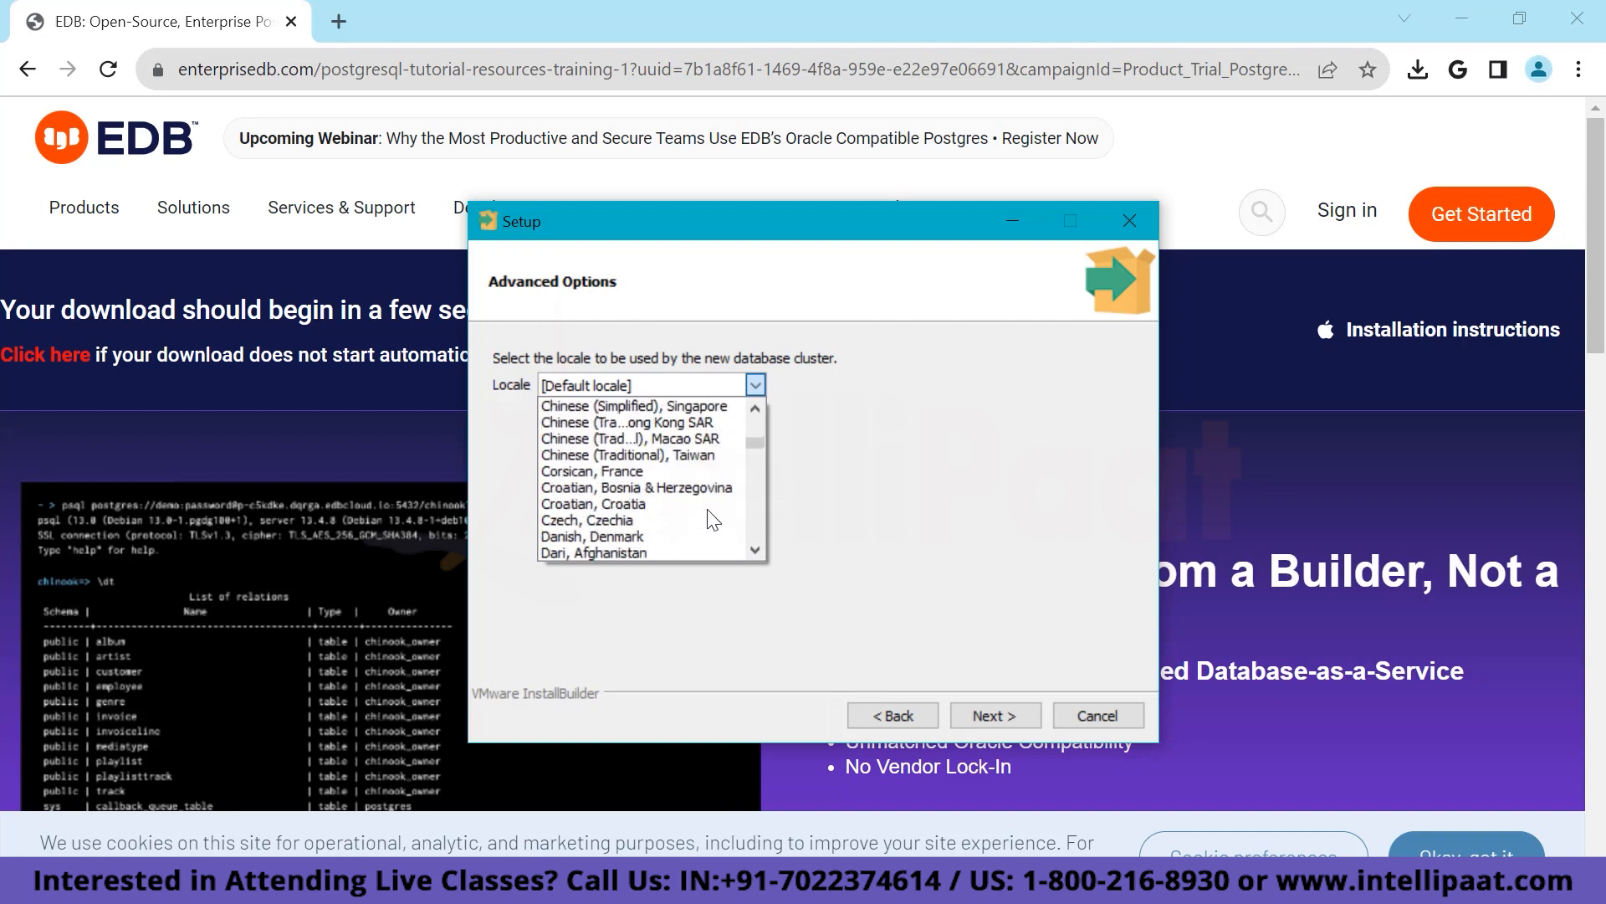
pyautogui.scroll(-1, 712, 520)
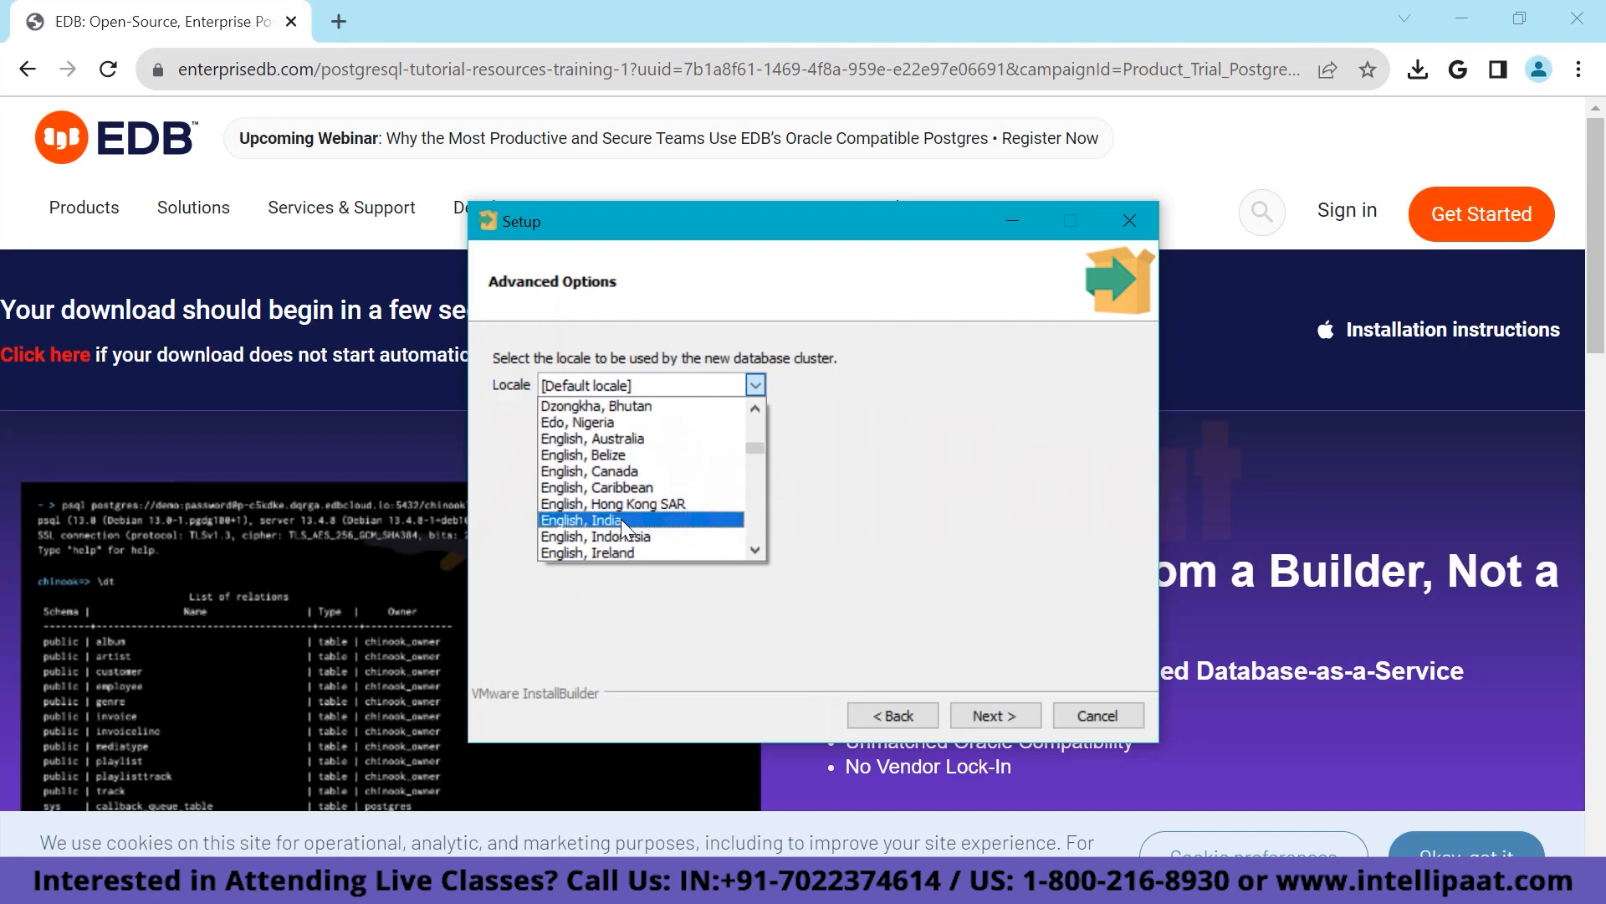
pyautogui.click(620, 520)
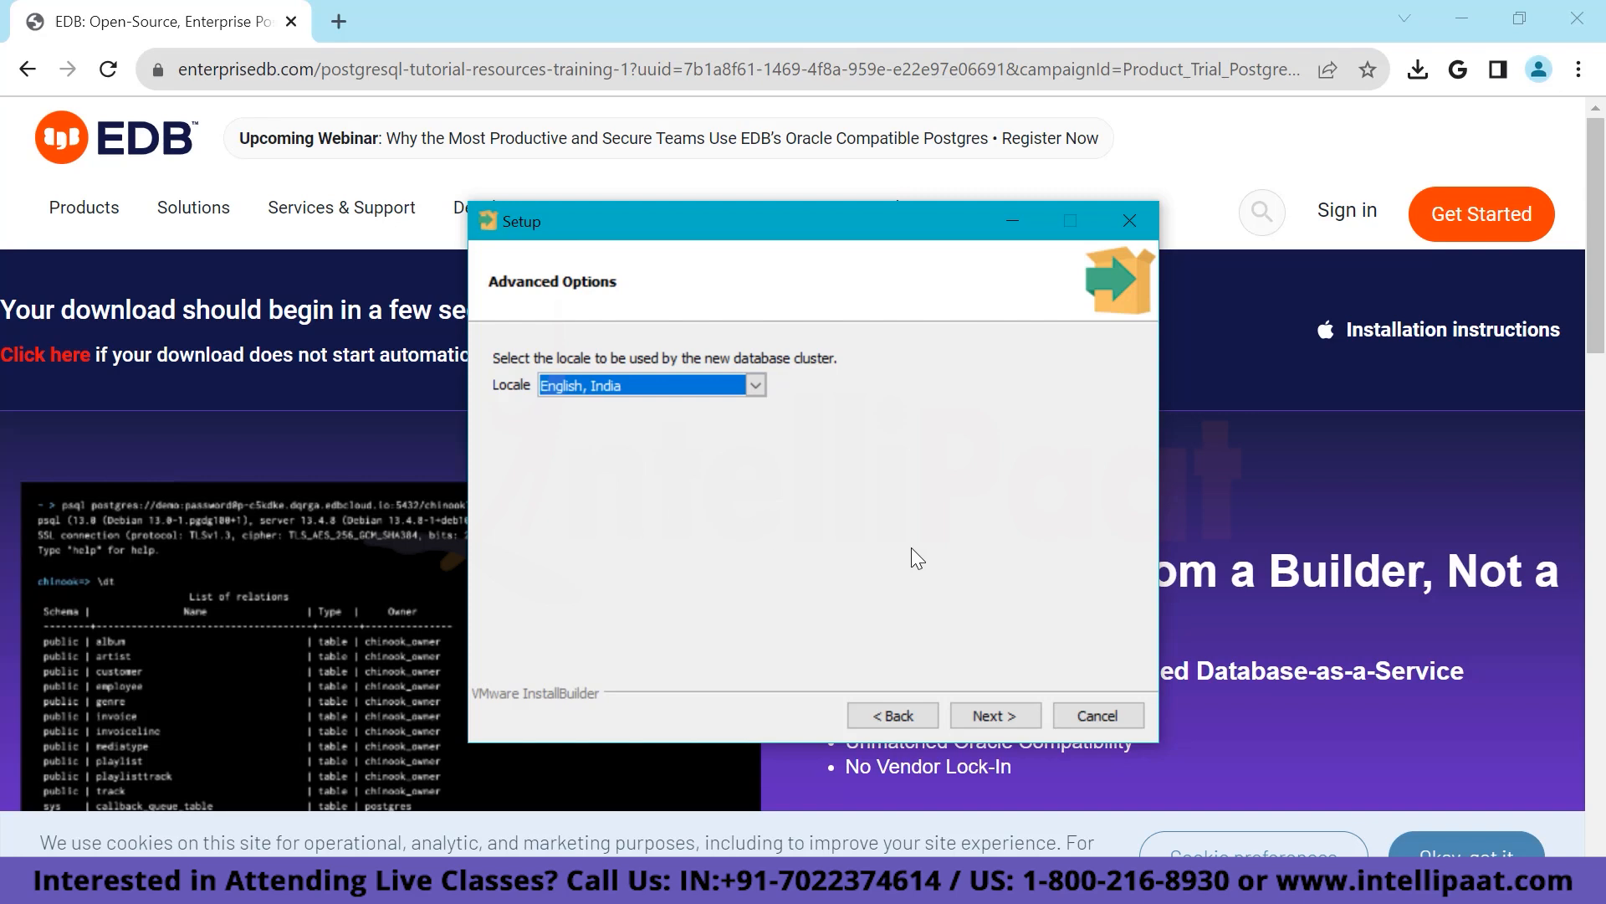
pyautogui.click(1004, 709)
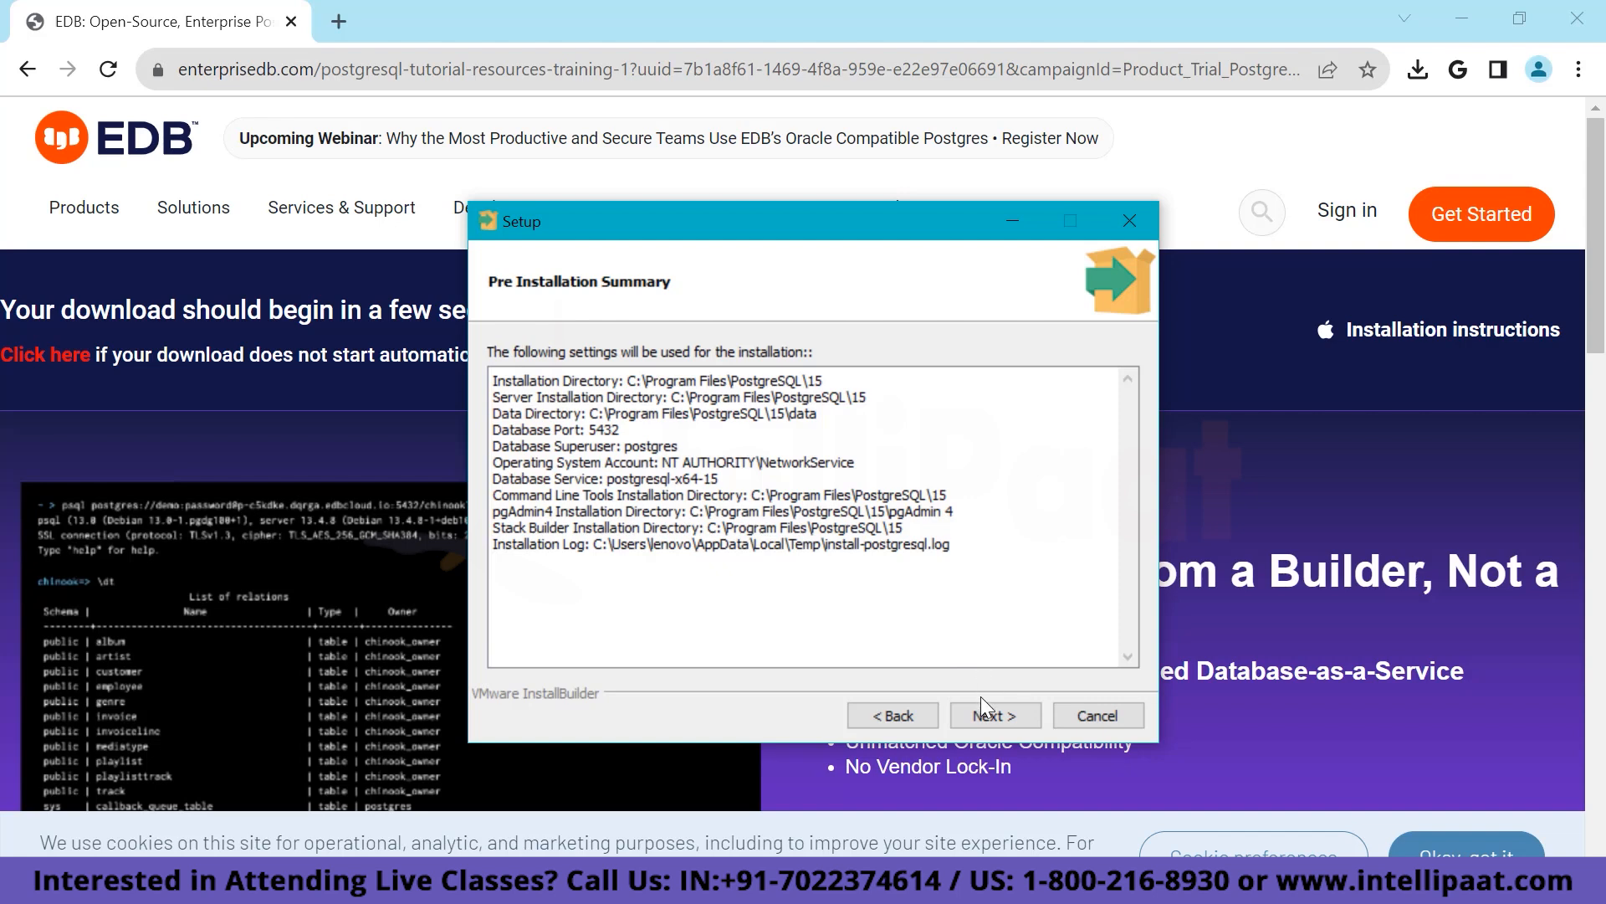
pyautogui.click(1002, 718)
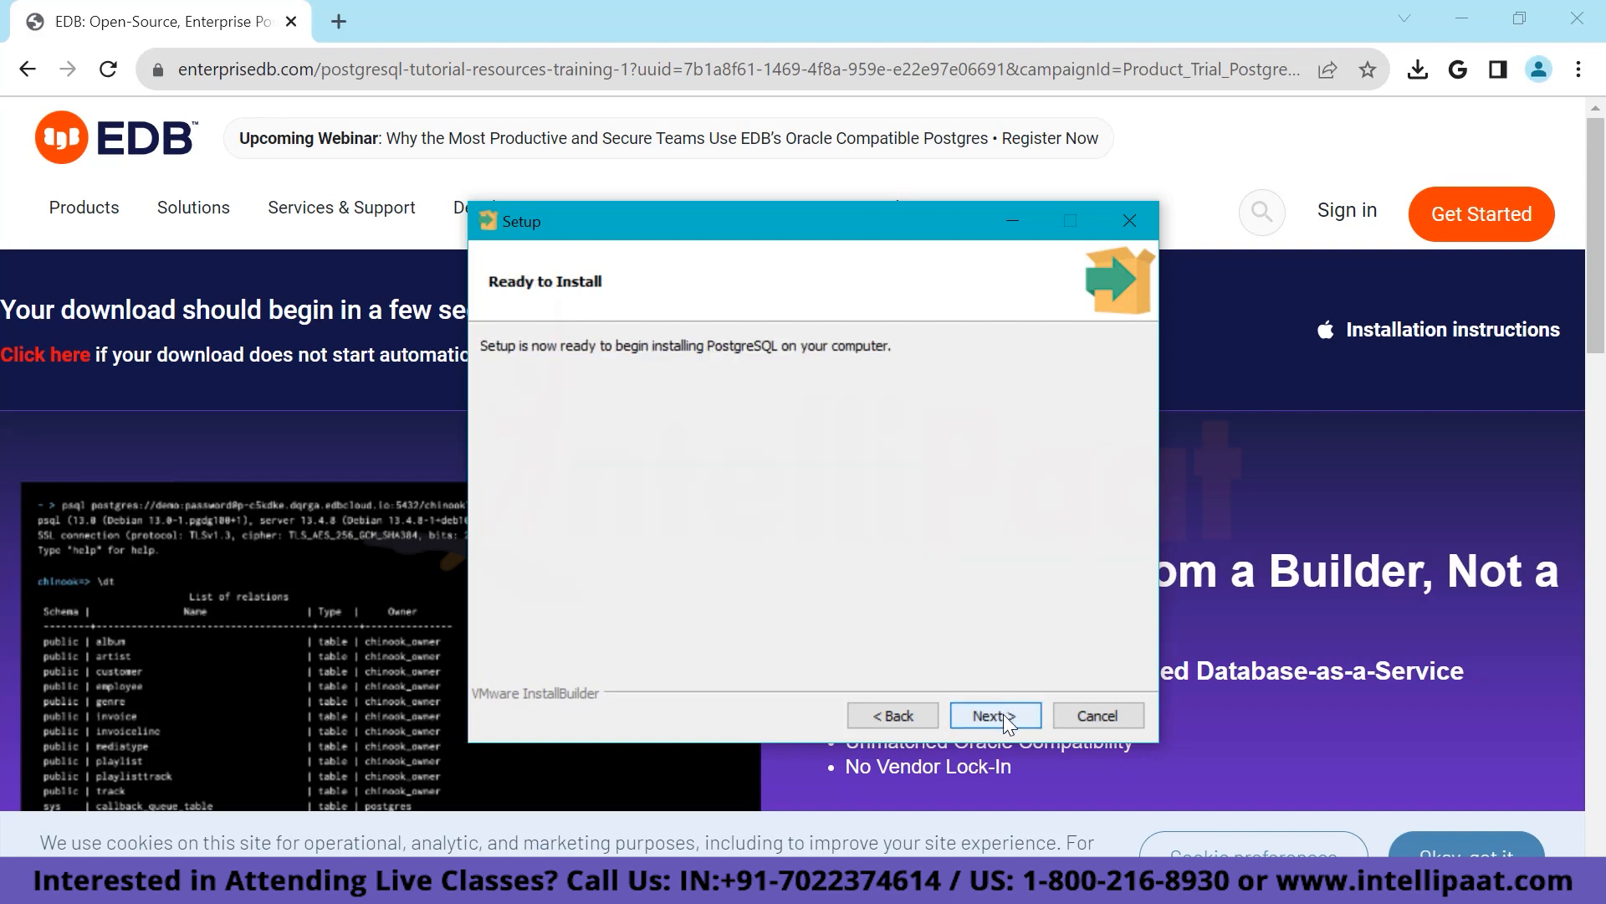
# Install PostgreSQL, untick the Stack Builder launch option, and finish the wizard.
pyautogui.click(1002, 714)
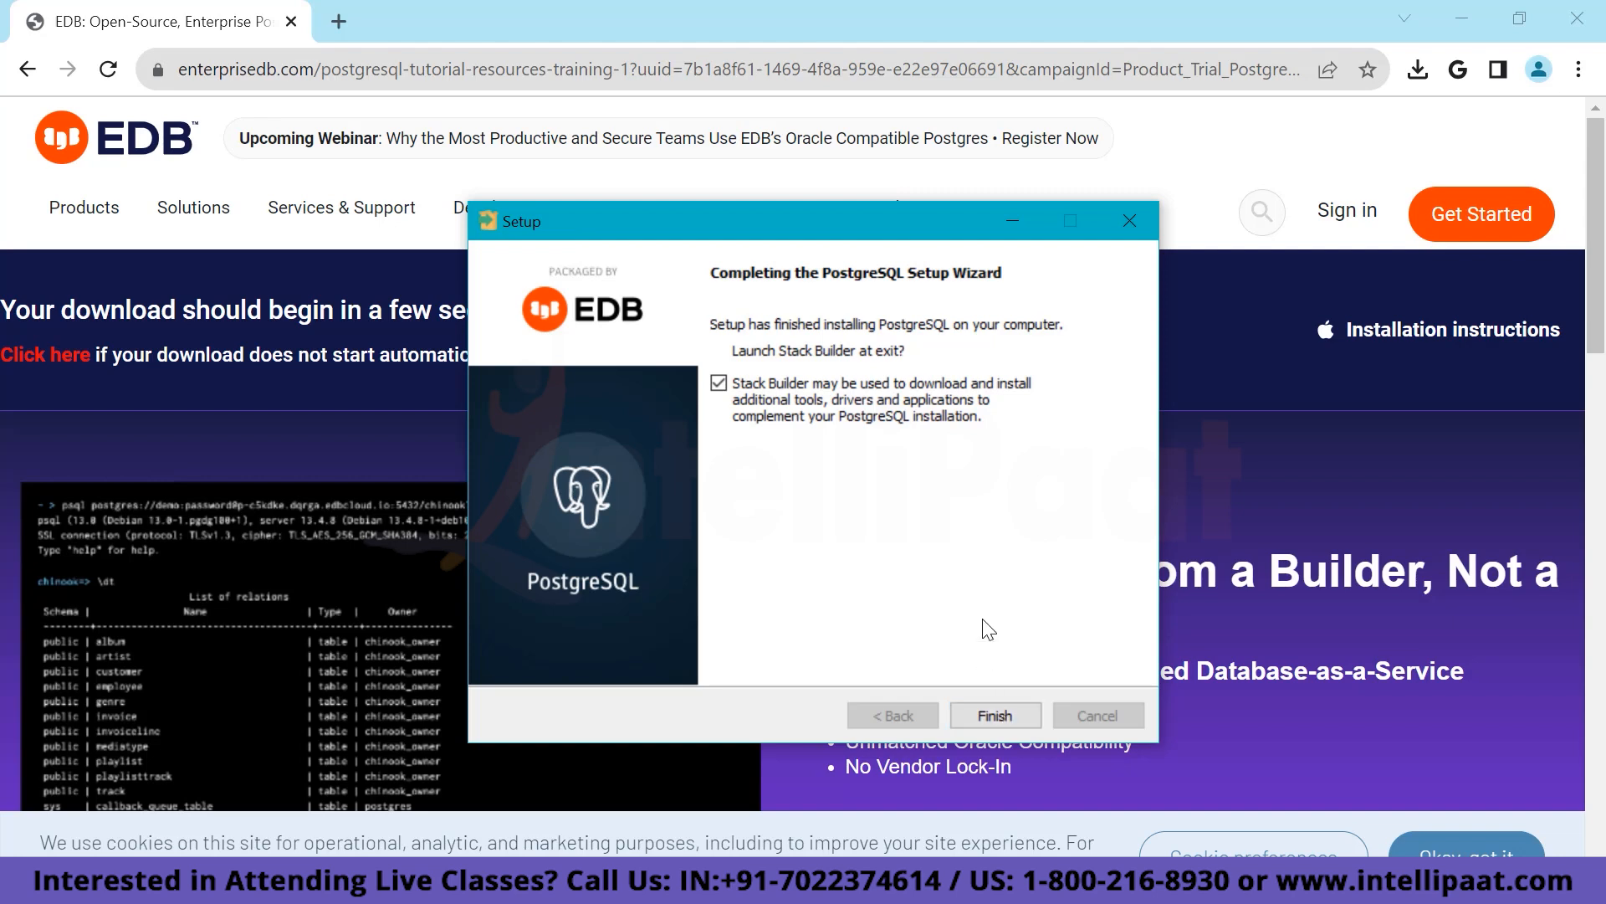
pyautogui.click(724, 386)
pyautogui.click(1006, 713)
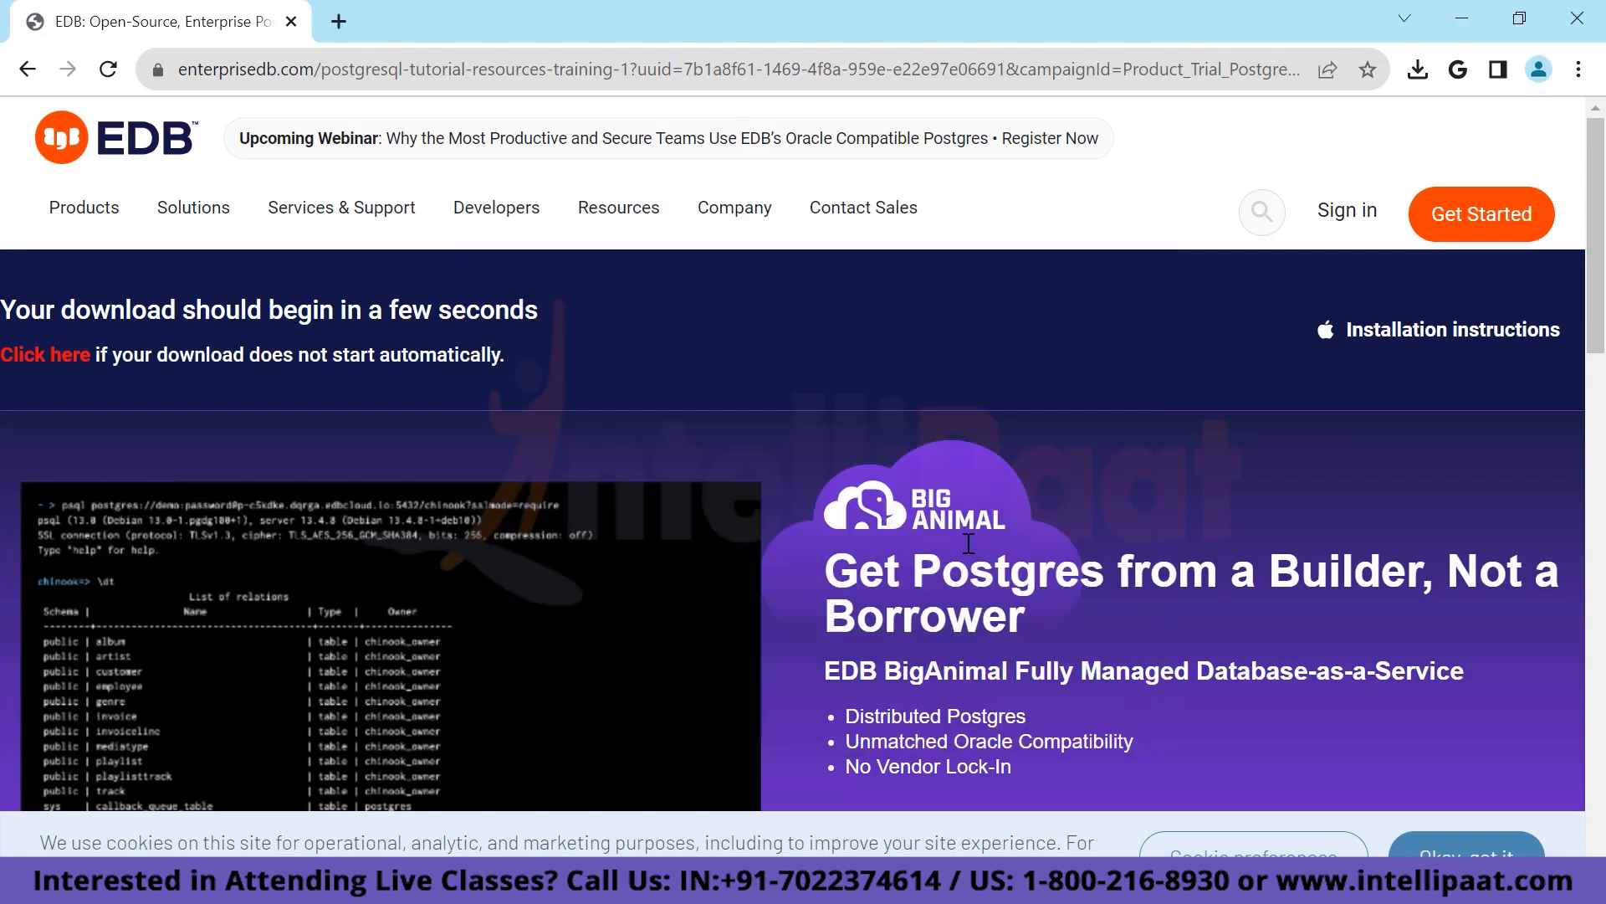
# Minimize Chrome, close the relaunched PostgreSQL Setup window, and bring up the Start menu.
pyautogui.click(1464, 19)
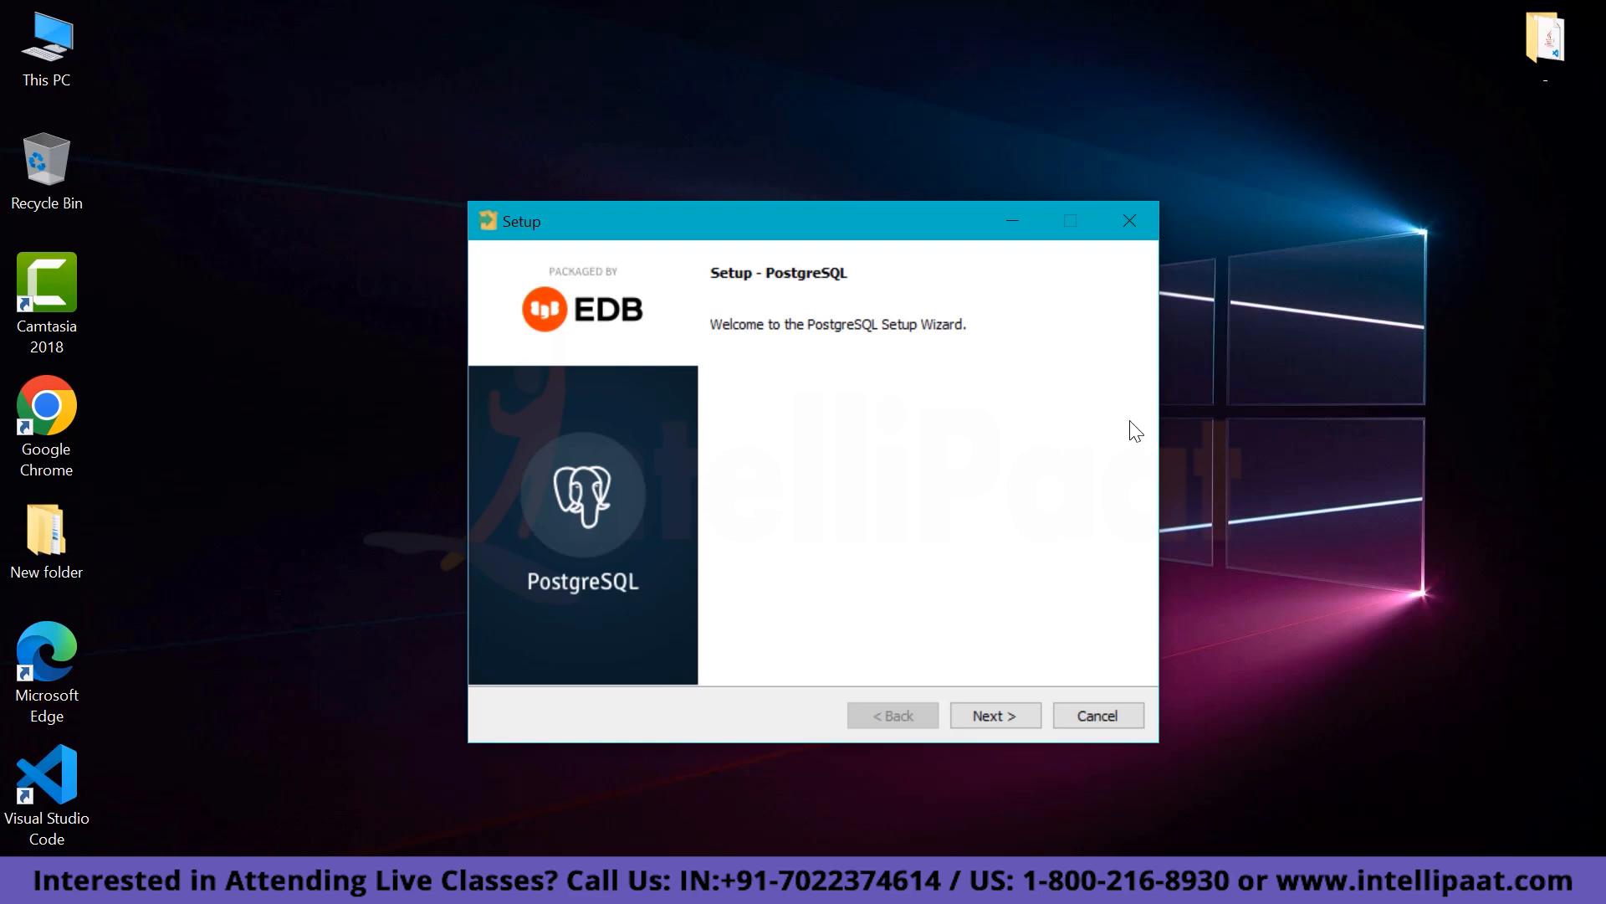
pyautogui.click(1127, 219)
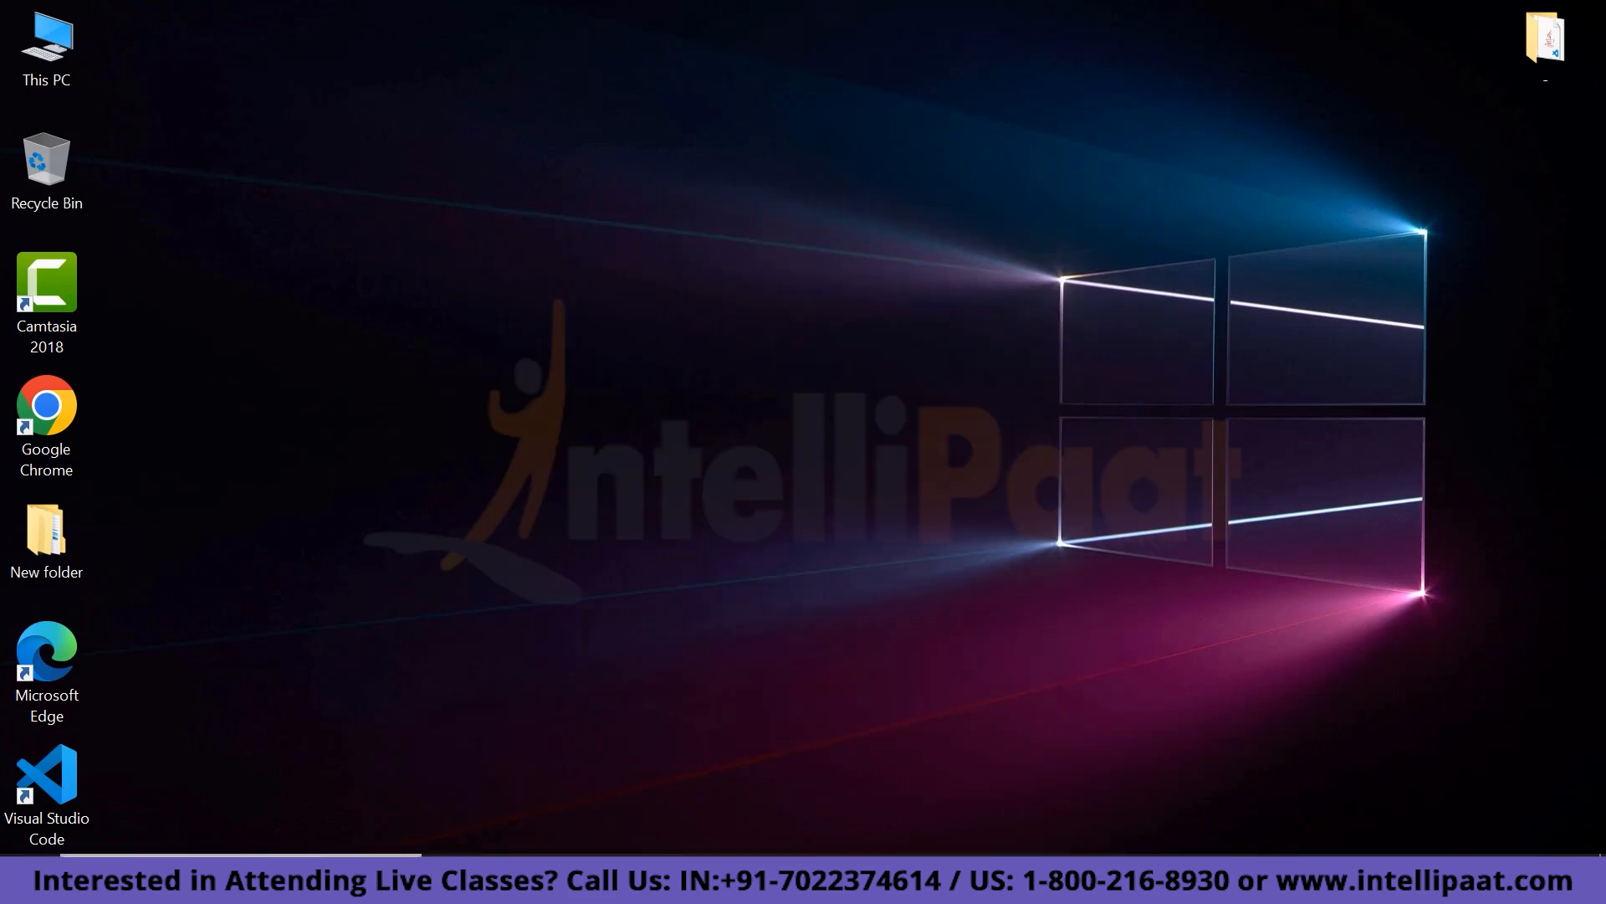
pyautogui.click(20, 880)
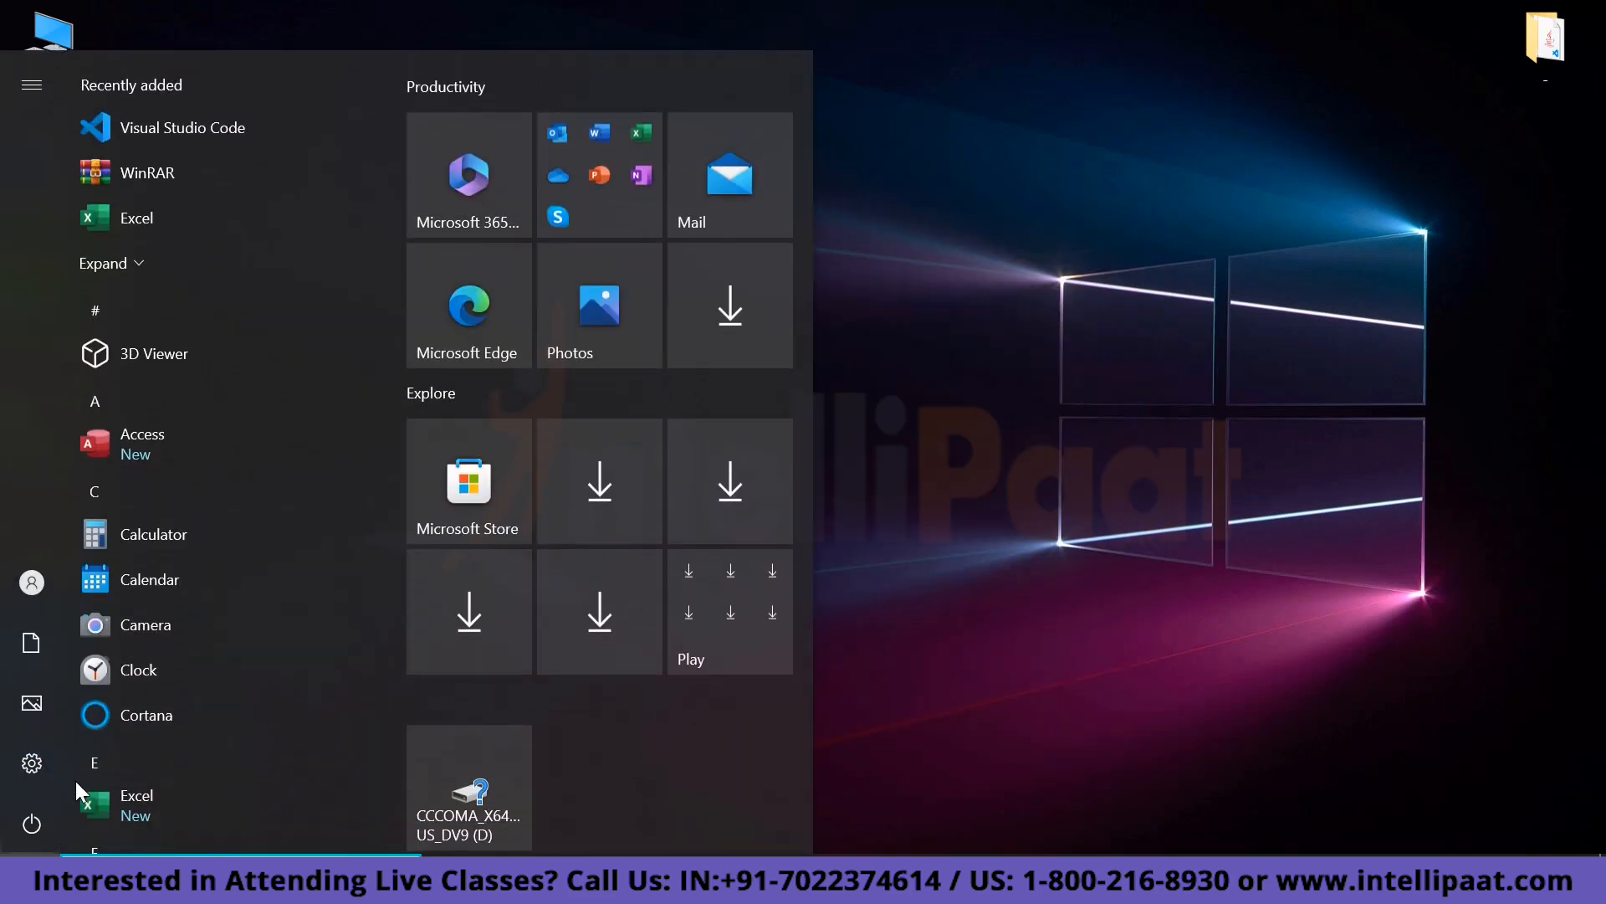
# Expand the PostgreSQL 15 Start menu folder and start SQL Shell (psql).
pyautogui.scroll(-7, 211, 727)
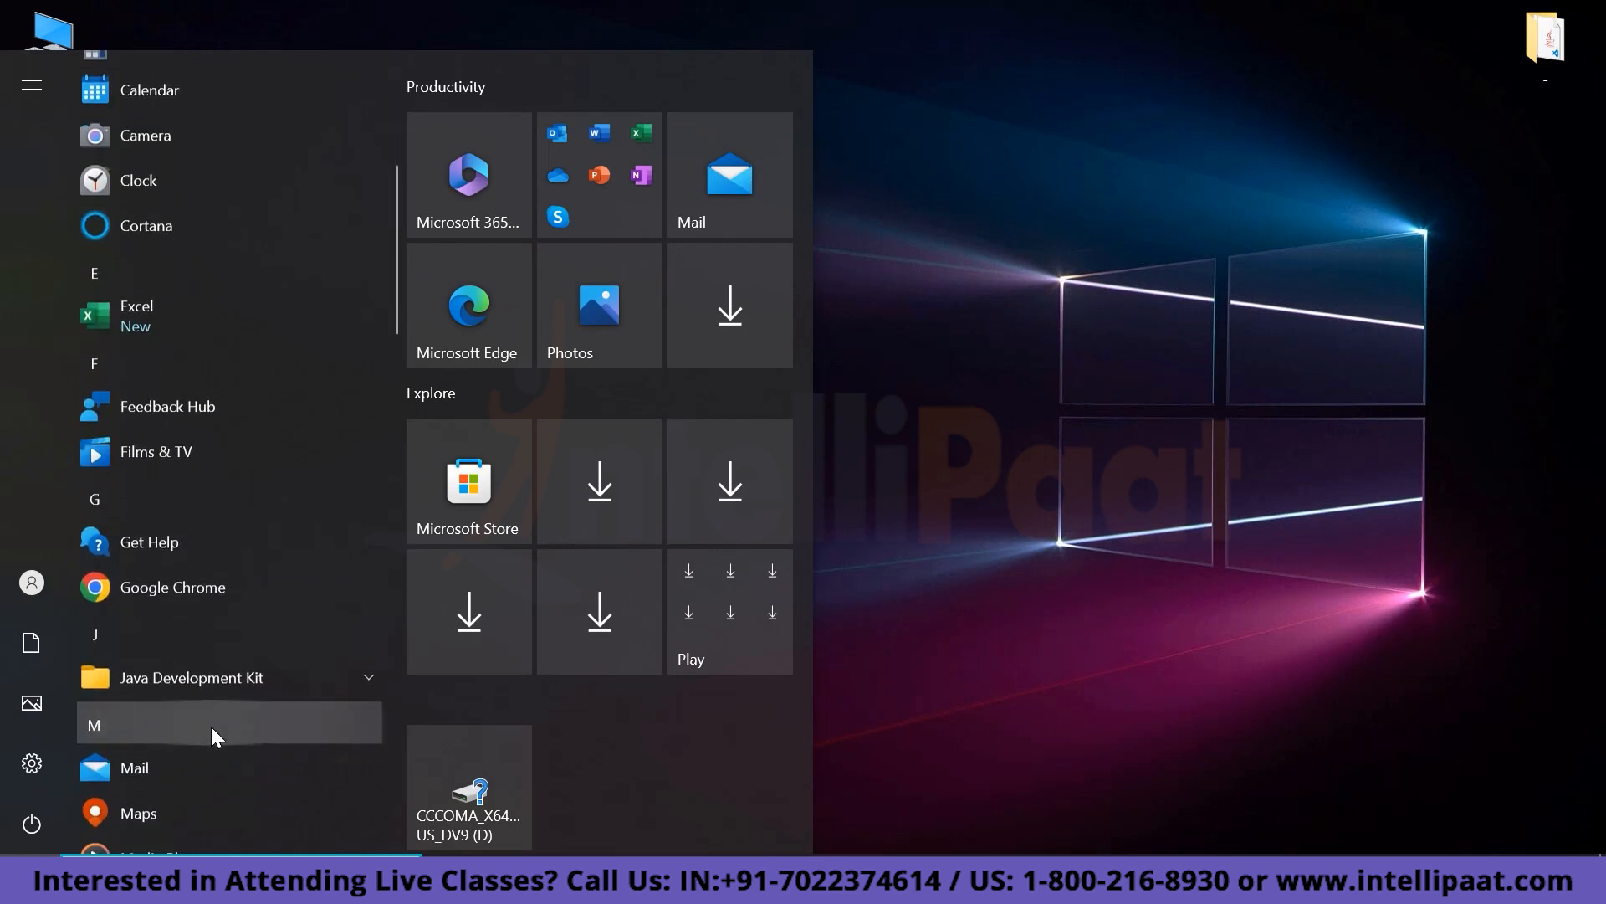
pyautogui.scroll(-5, 211, 726)
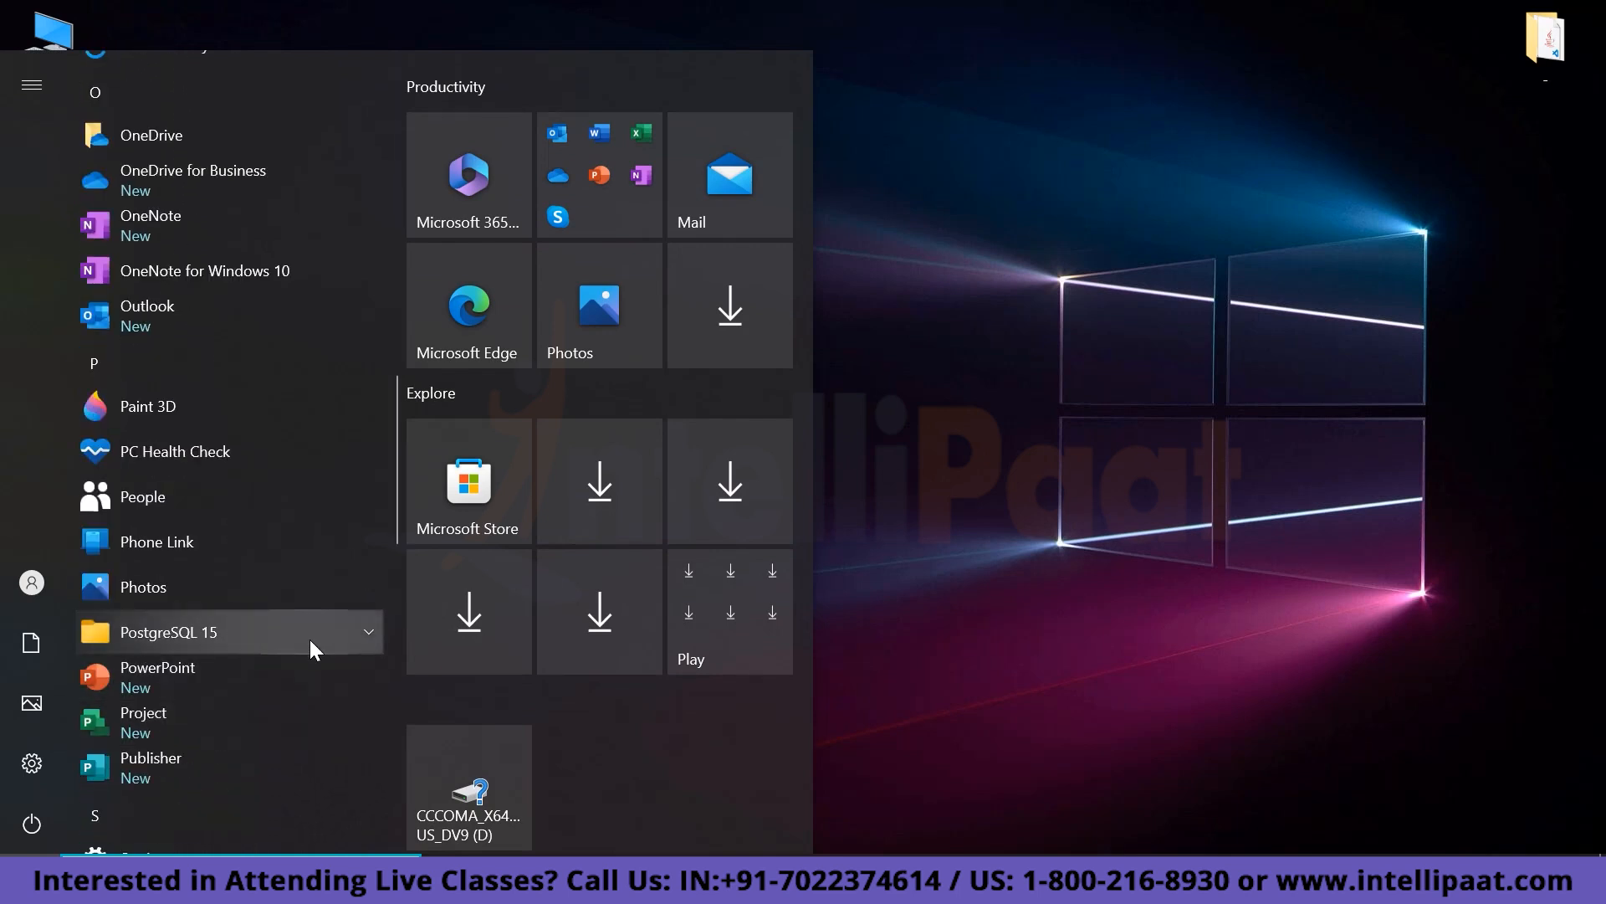
pyautogui.click(355, 634)
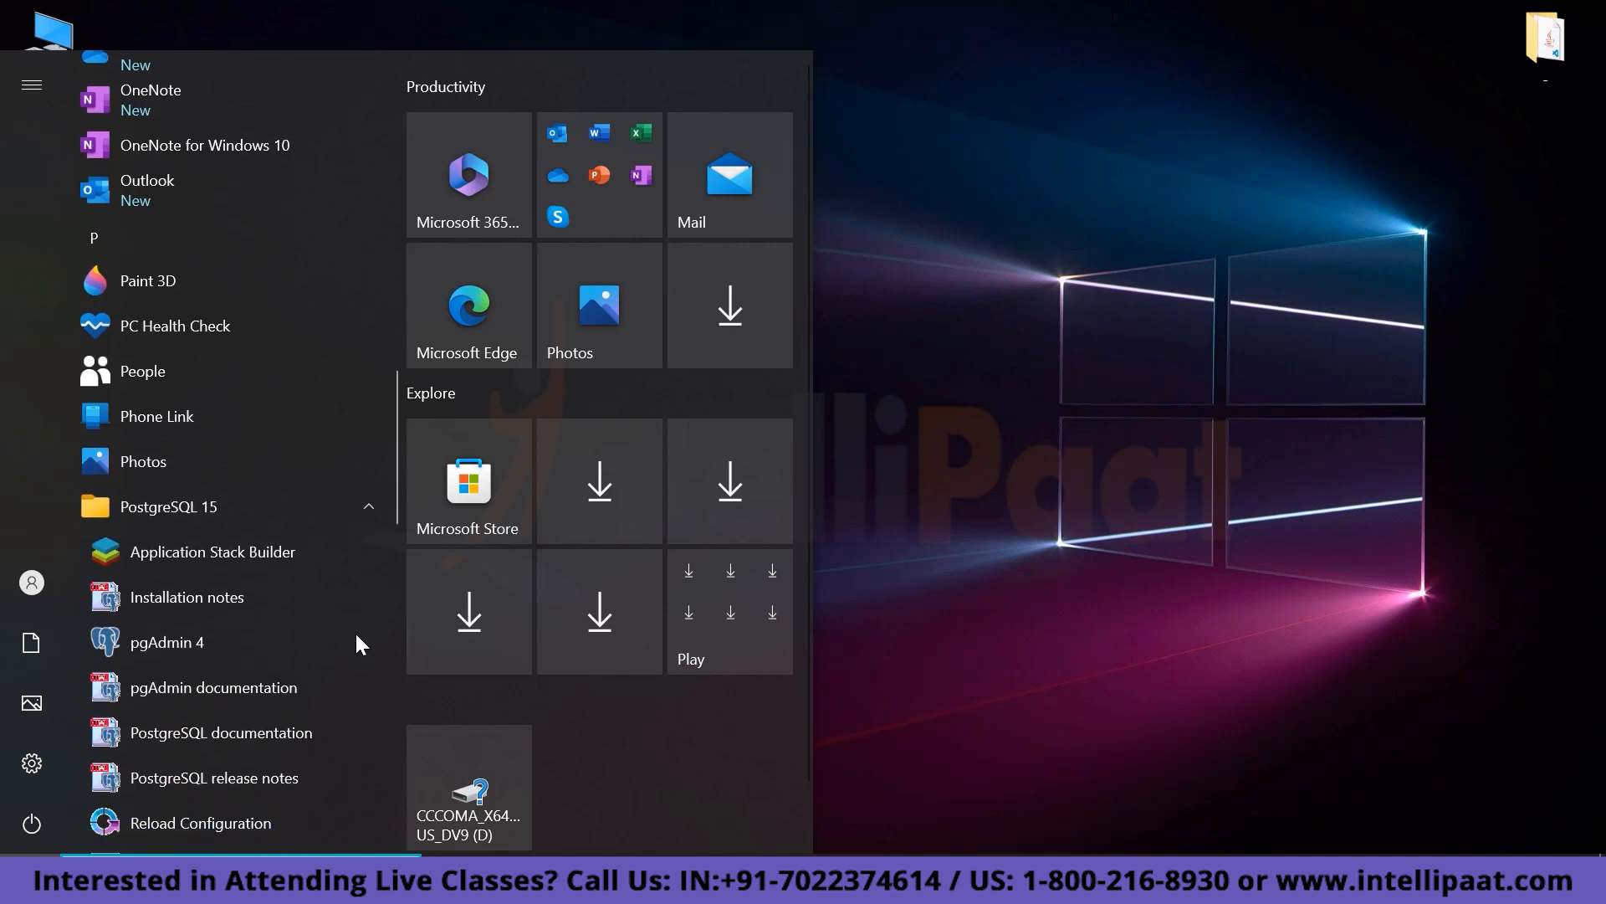
pyautogui.scroll(-1, 357, 636)
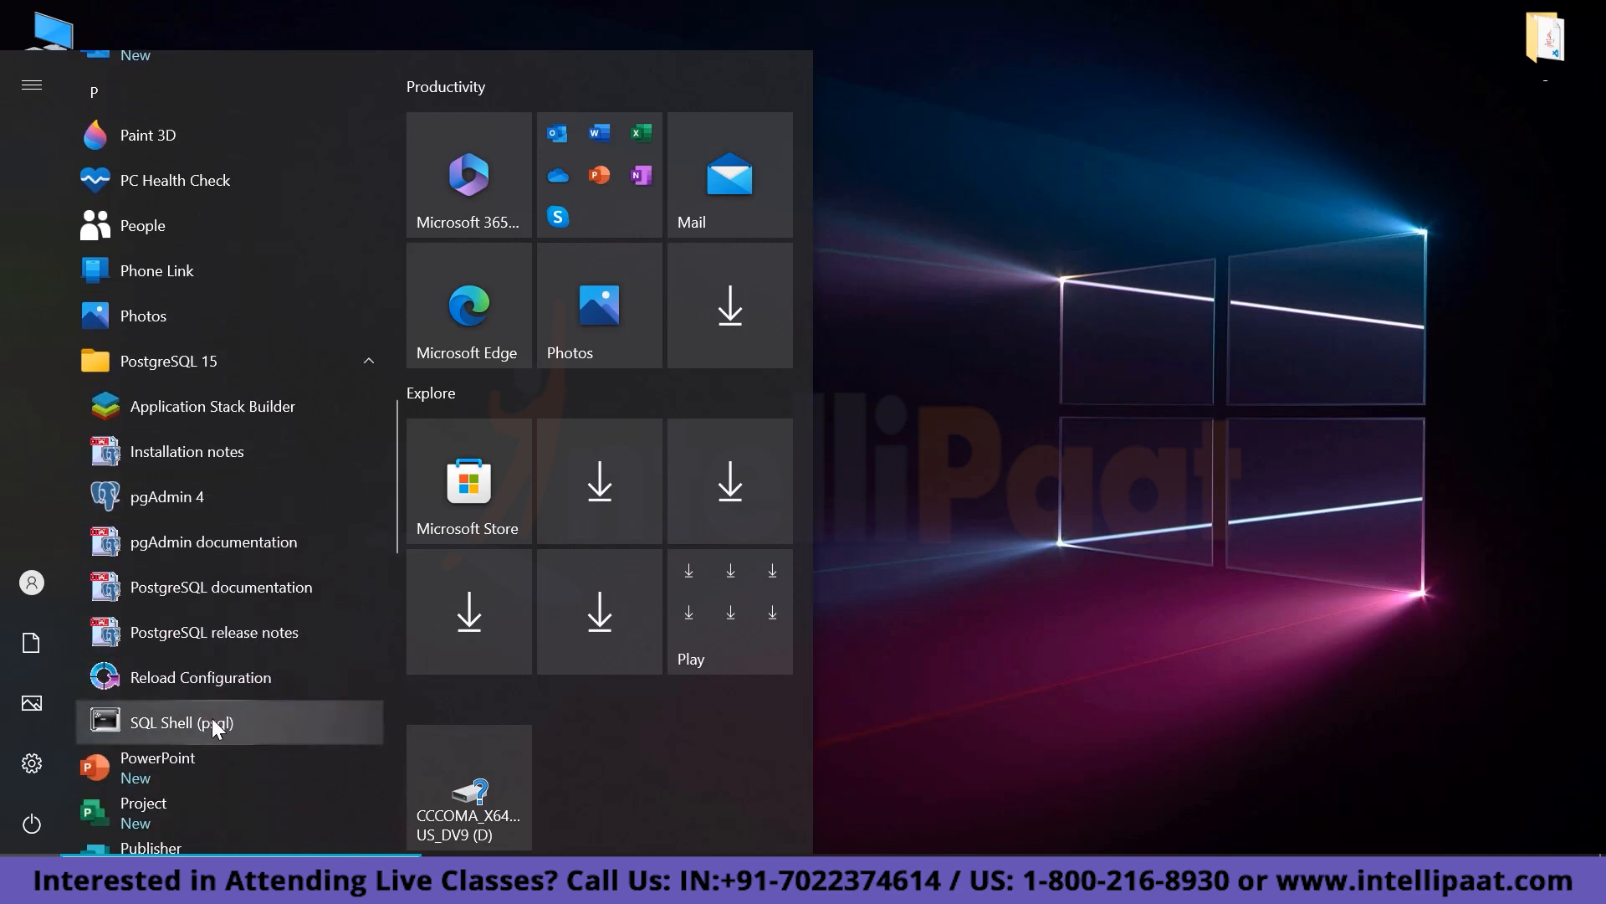
pyautogui.click(213, 721)
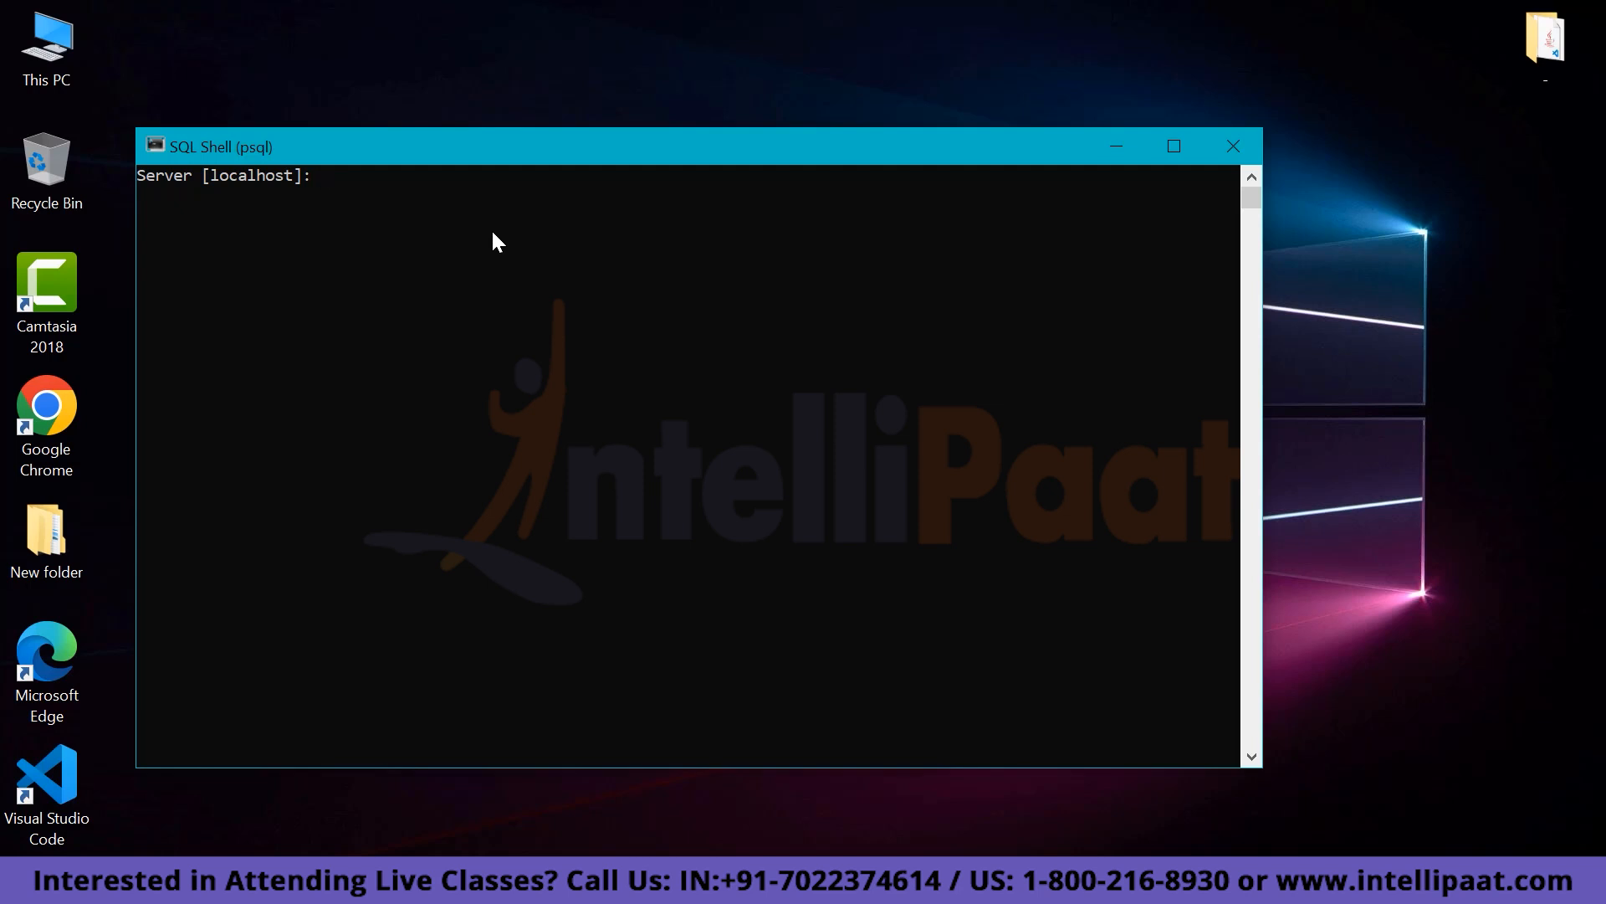
# Accept default server, database, port 5432 and user postgres, then enter the password to connect.
pyautogui.press('Return')
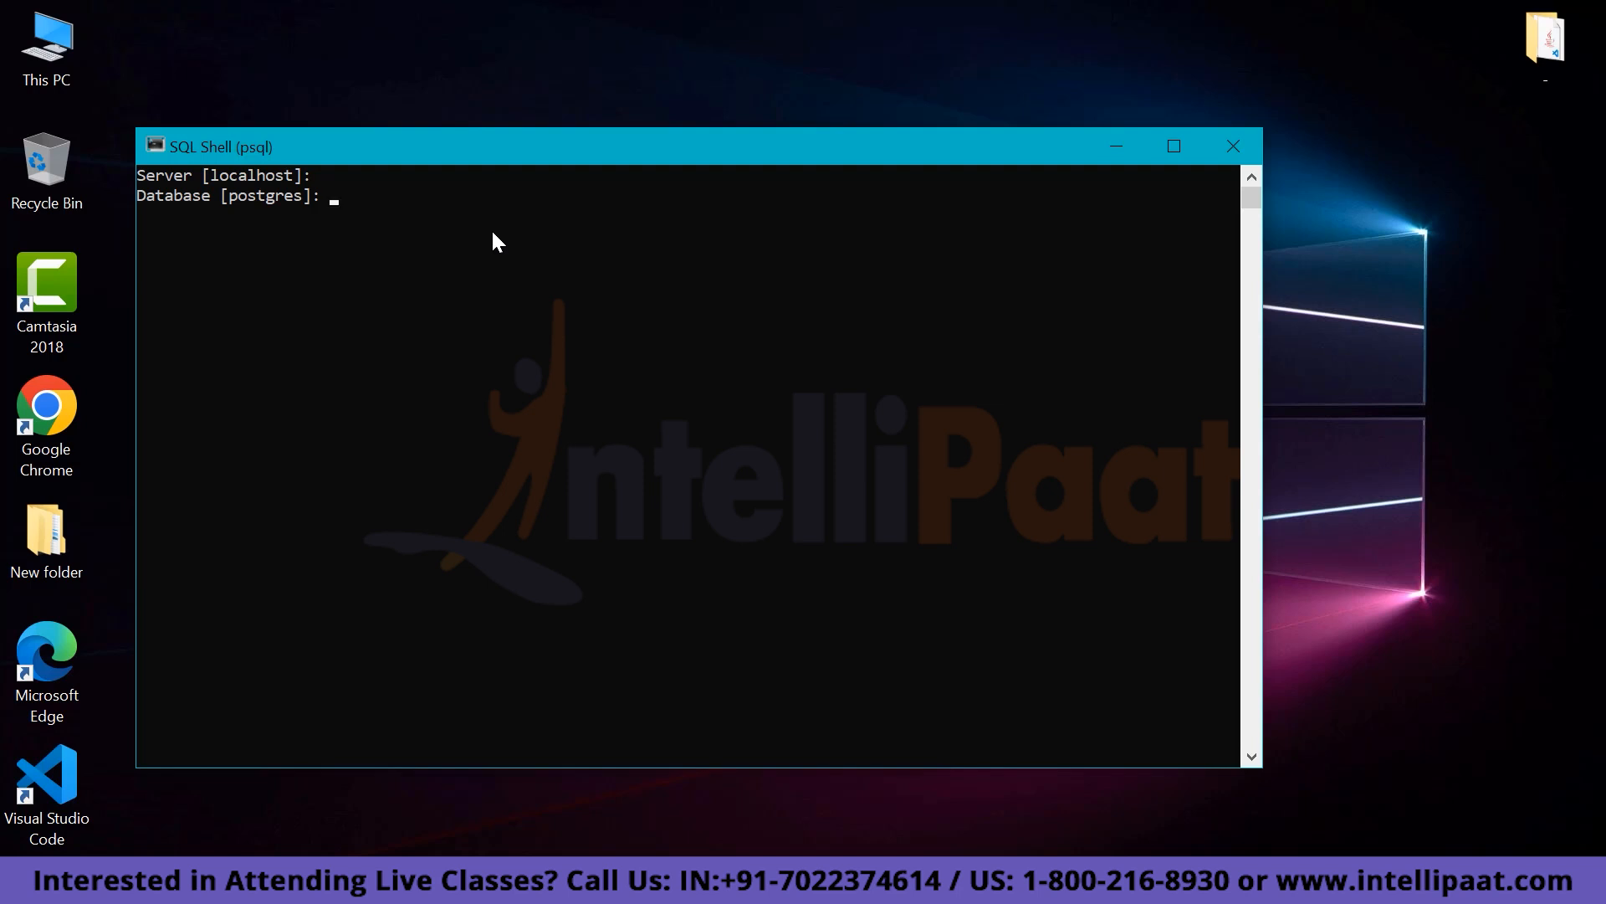
pyautogui.press('Return')
pyautogui.press('Return')
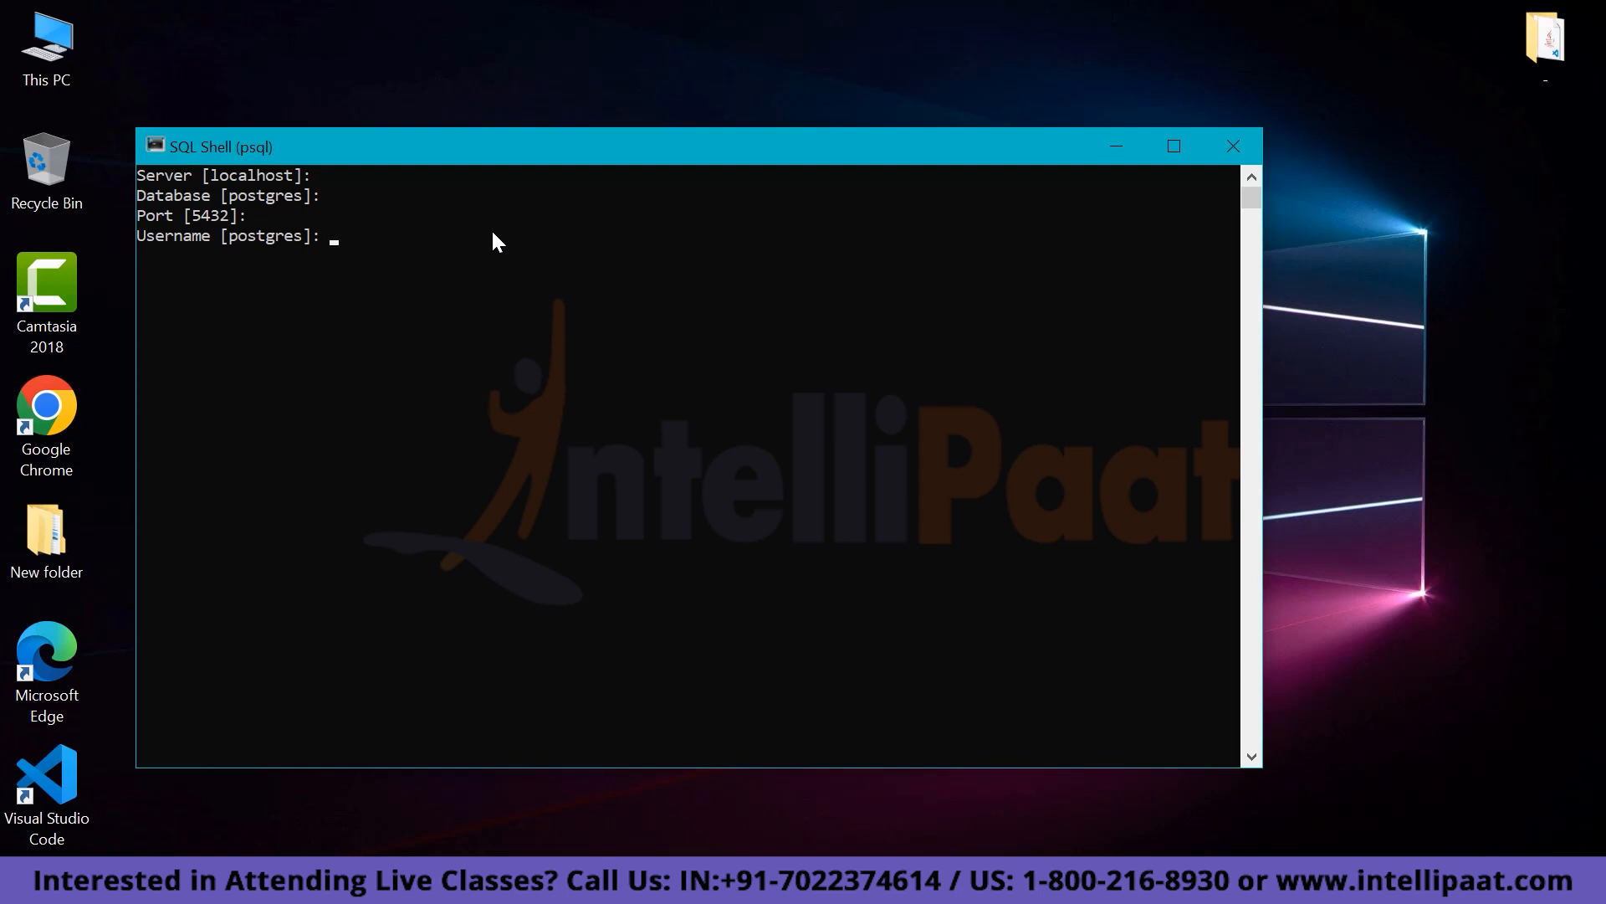
pyautogui.press('Return')
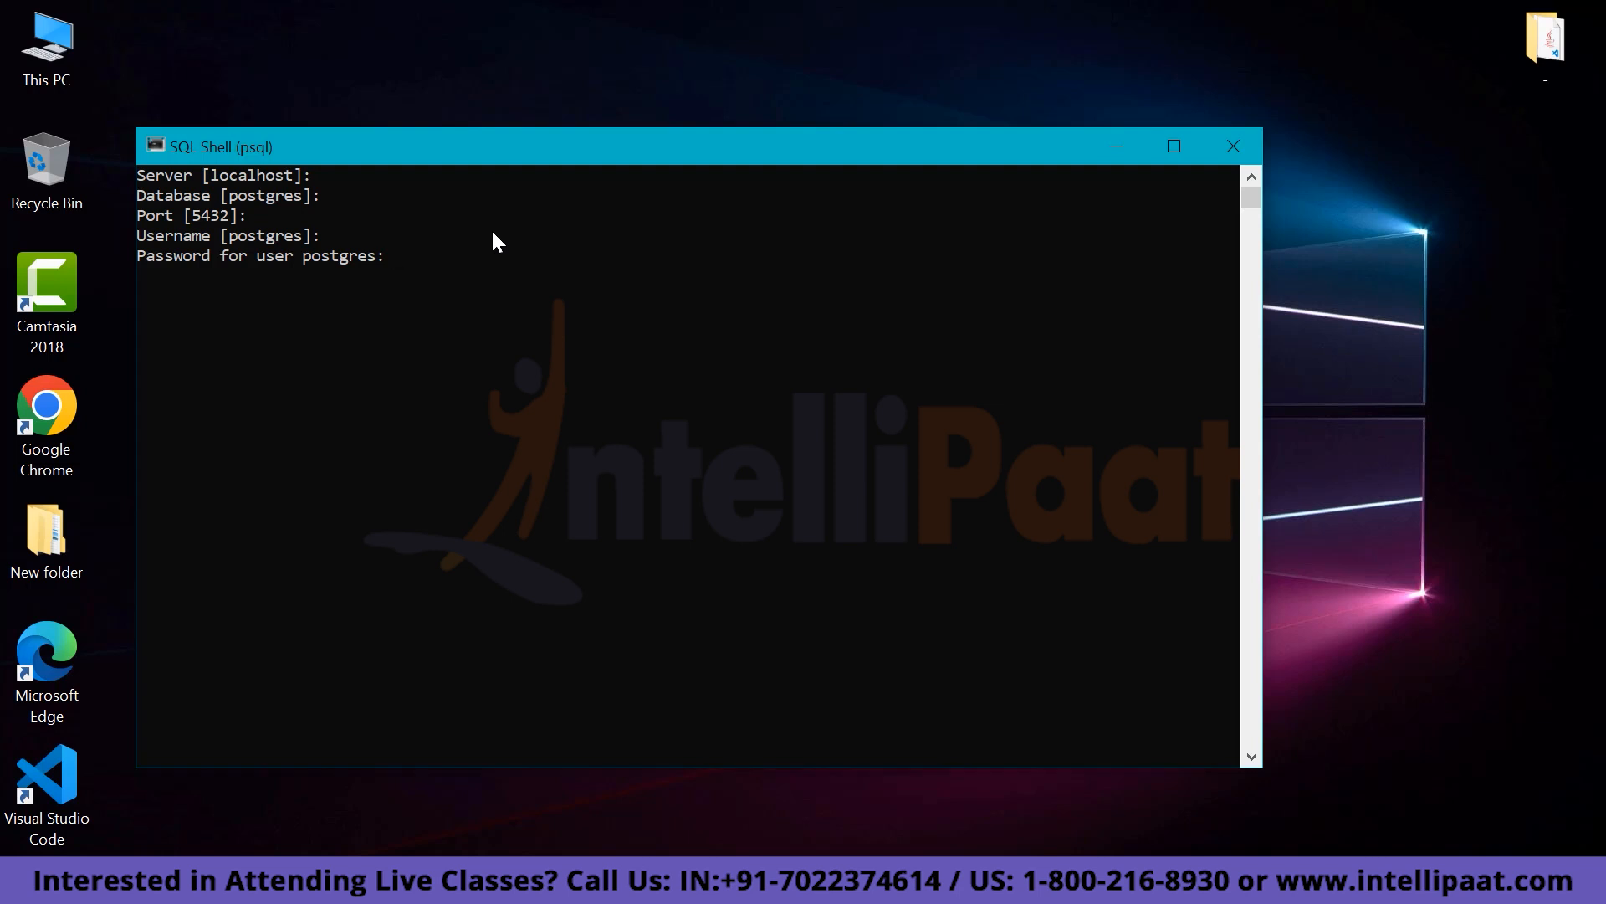
pyautogui.press('Return')
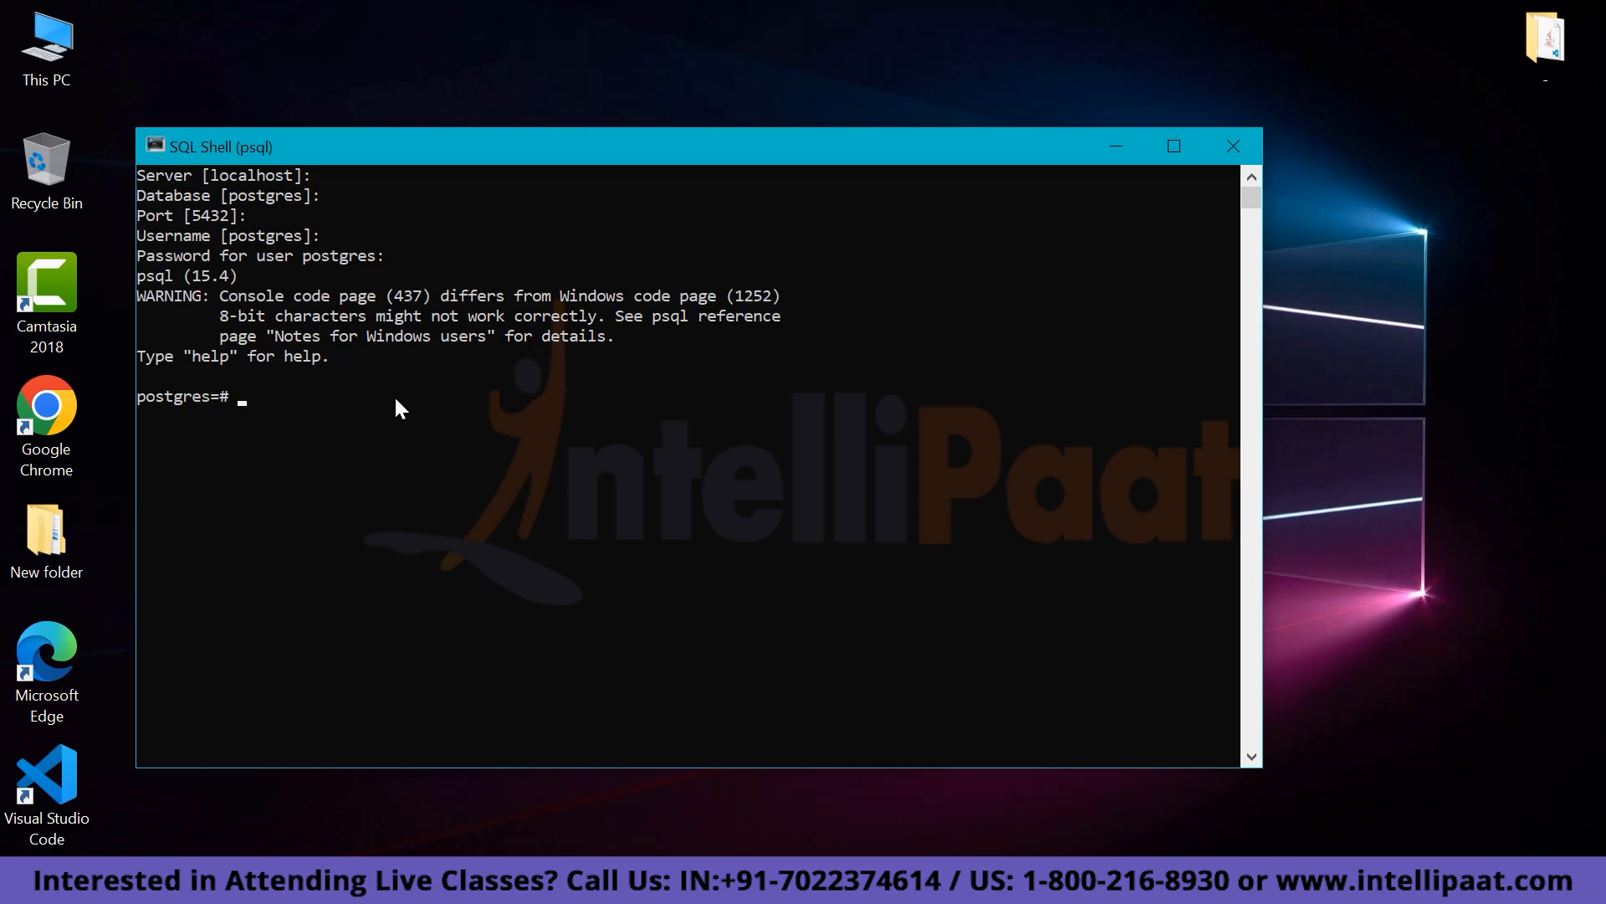
# Create the database 'unknown', checking the \l list before and after (now 4 rows).
pyautogui.write('\\l')
pyautogui.press('Return')
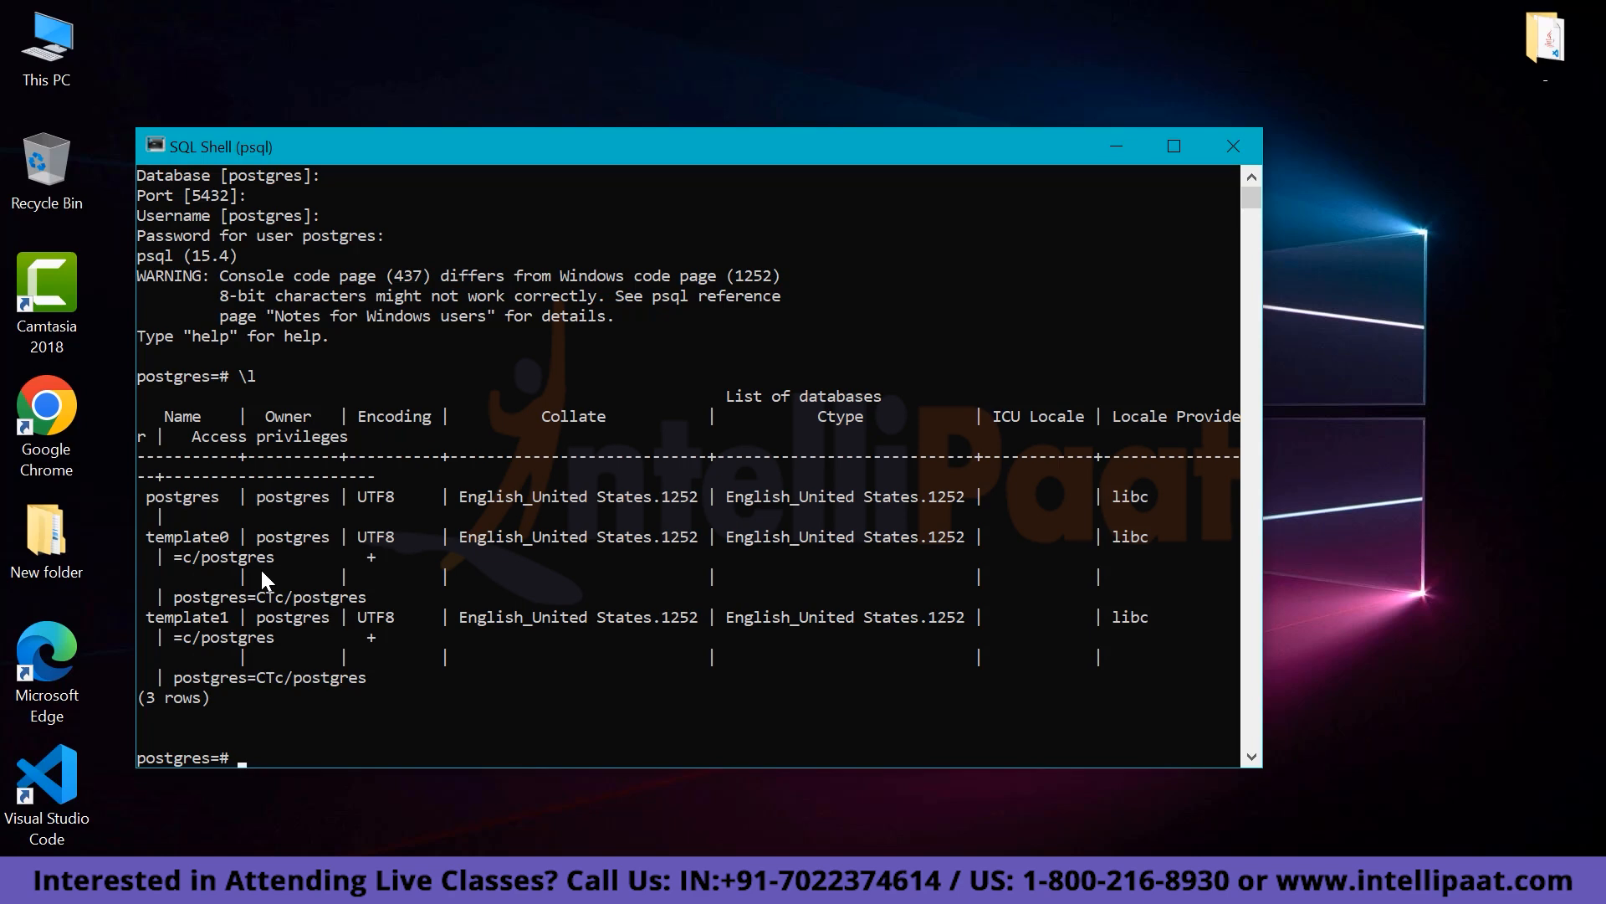
pyautogui.write('create database unknown')
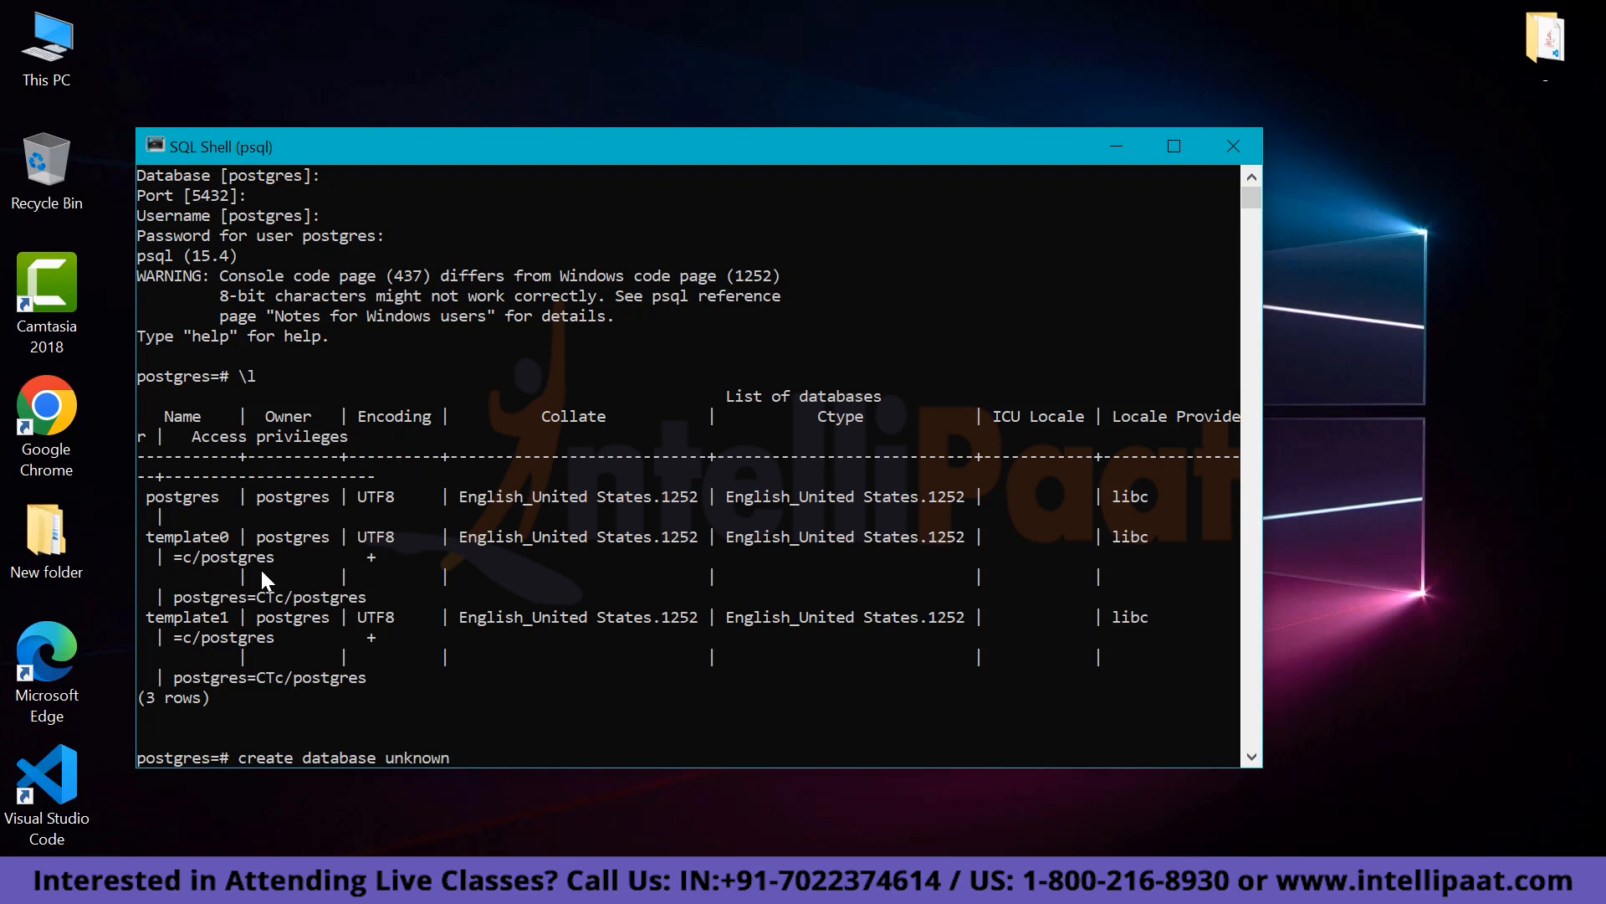
pyautogui.write(';')
pyautogui.press('Return')
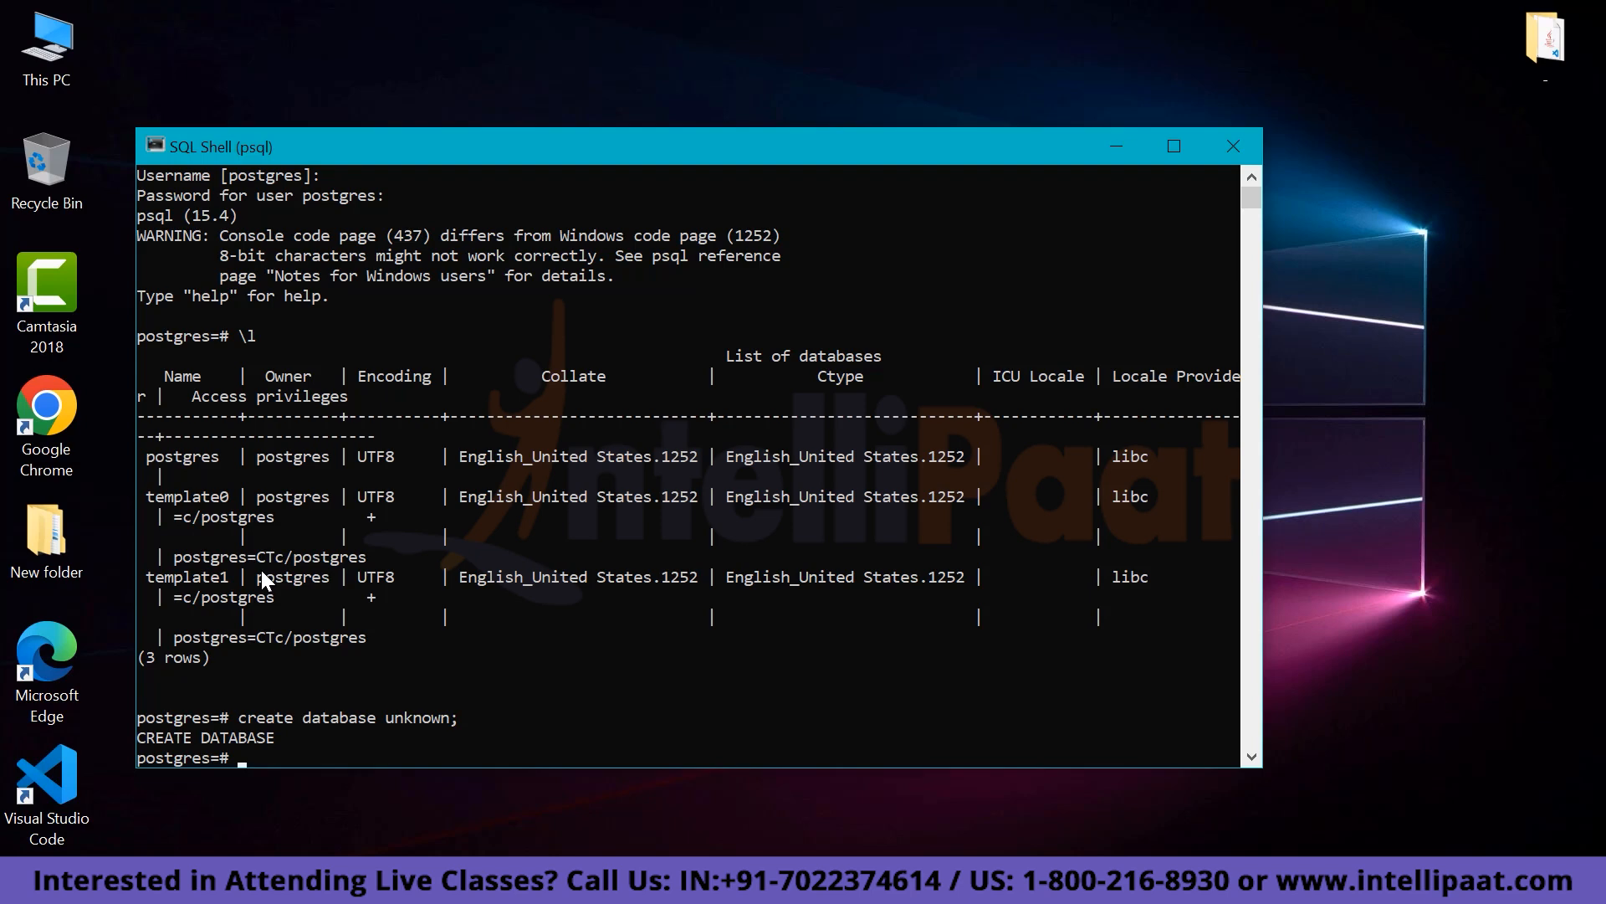
pyautogui.write('\\l')
pyautogui.press('Return')
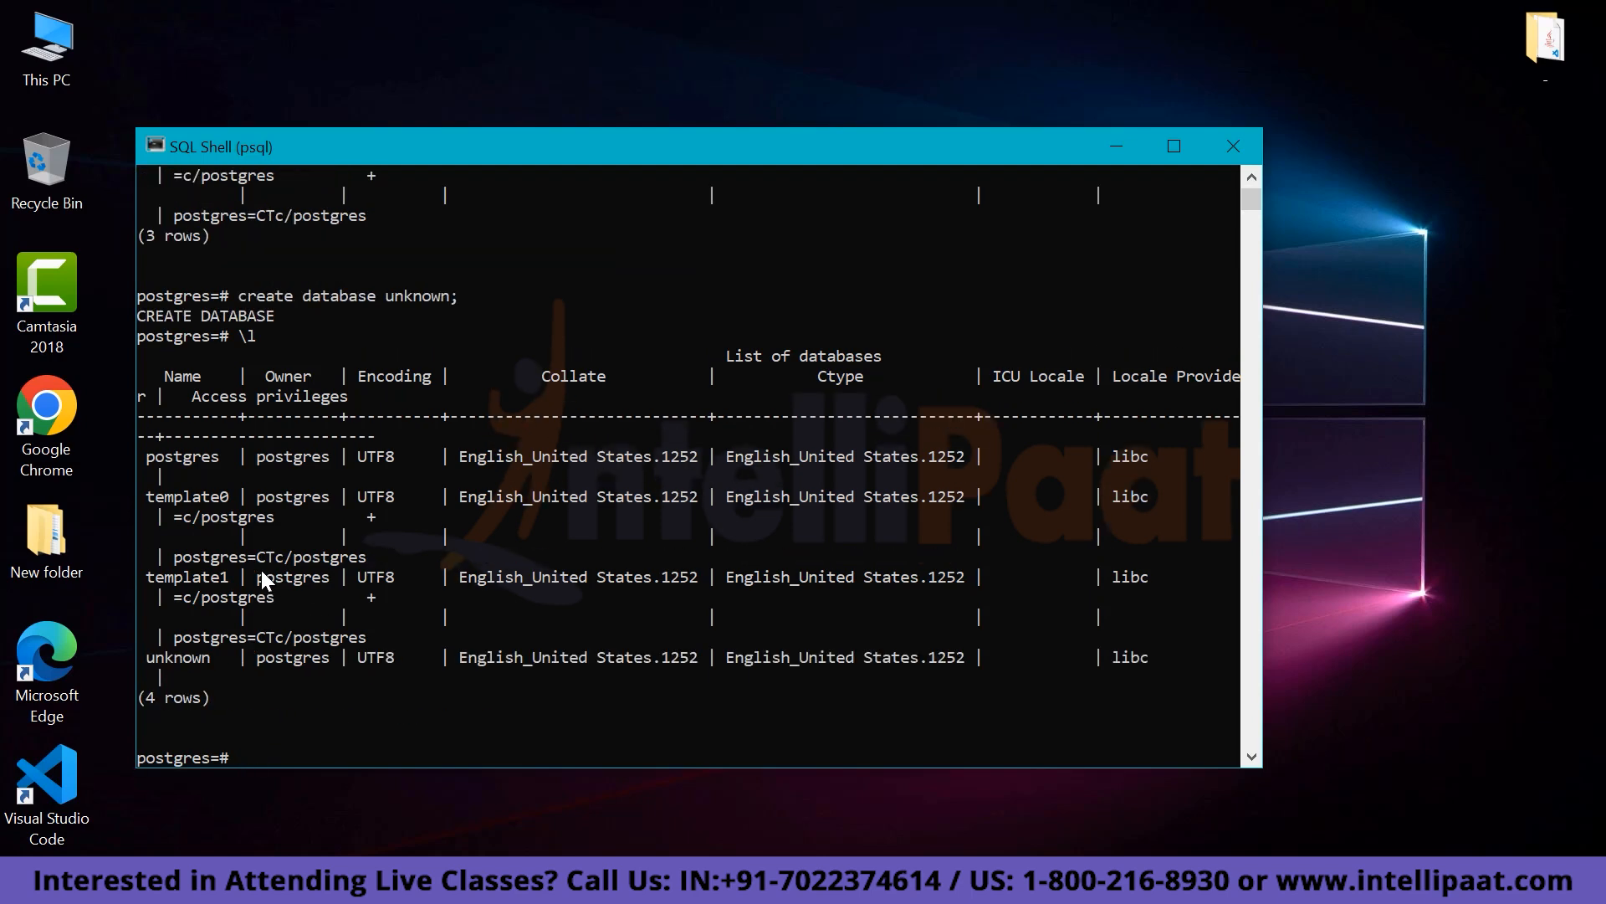
# Highlight the unknown database name and the postgres prompt text in the psql window.
pyautogui.click(215, 656)
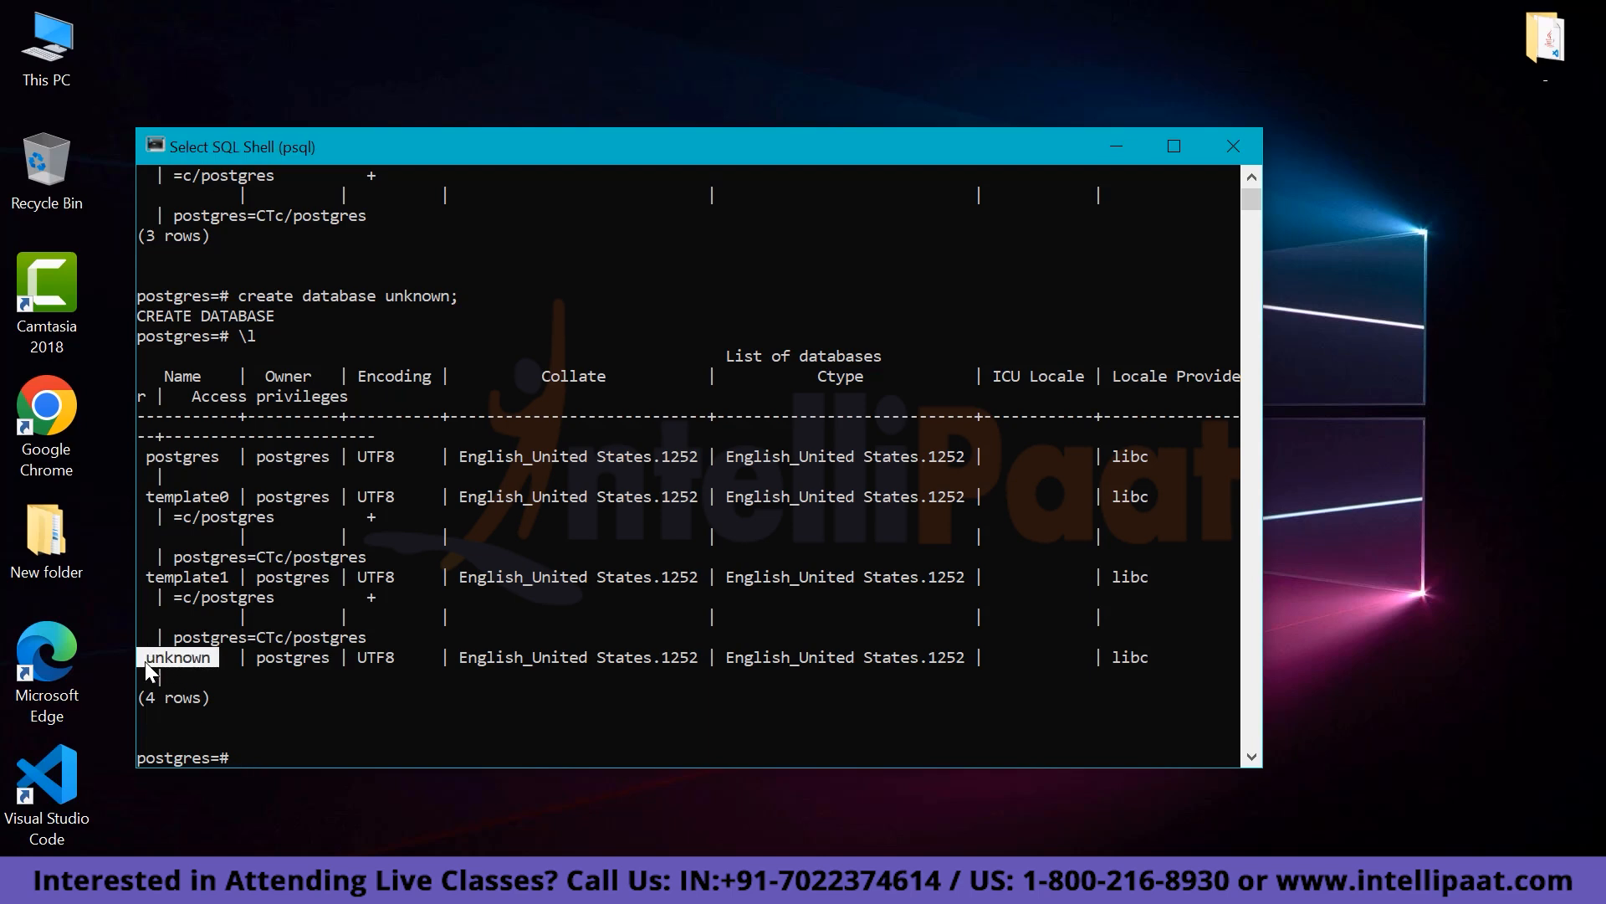
pyautogui.click(303, 748)
pyautogui.click(194, 757)
pyautogui.moveTo(143, 761); pyautogui.dragTo(139, 761)
pyautogui.click(255, 750)
# Connect to the unknown database with \connect and confirm \d shows no relations.
pyautogui.write('\\')
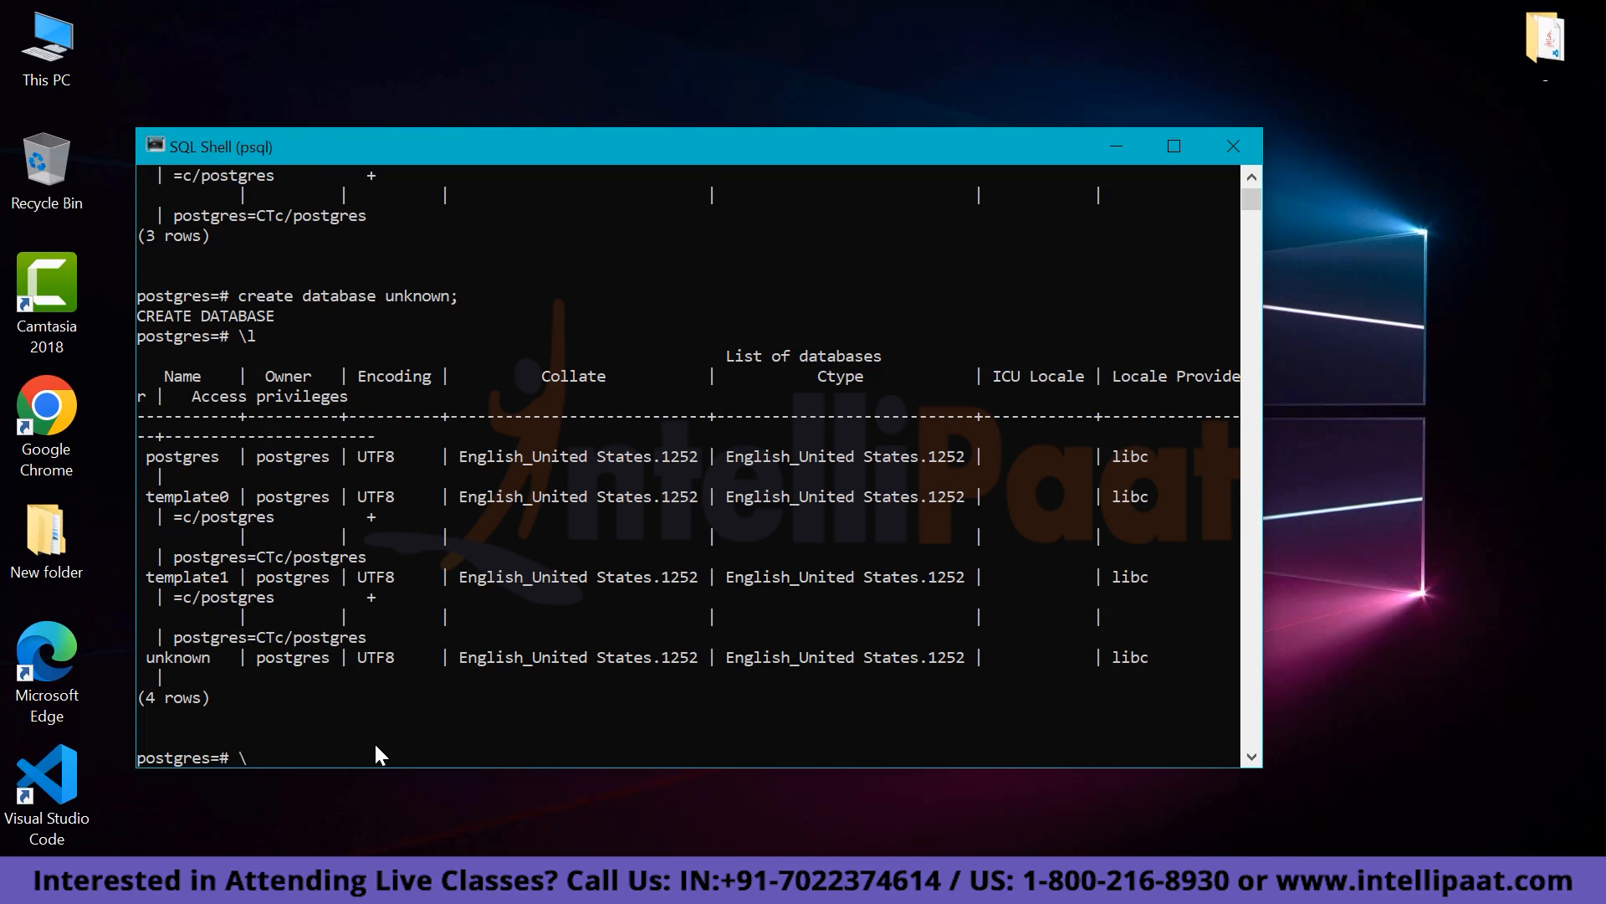
pyautogui.write('connect')
pyautogui.write('unknown')
pyautogui.press('Return')
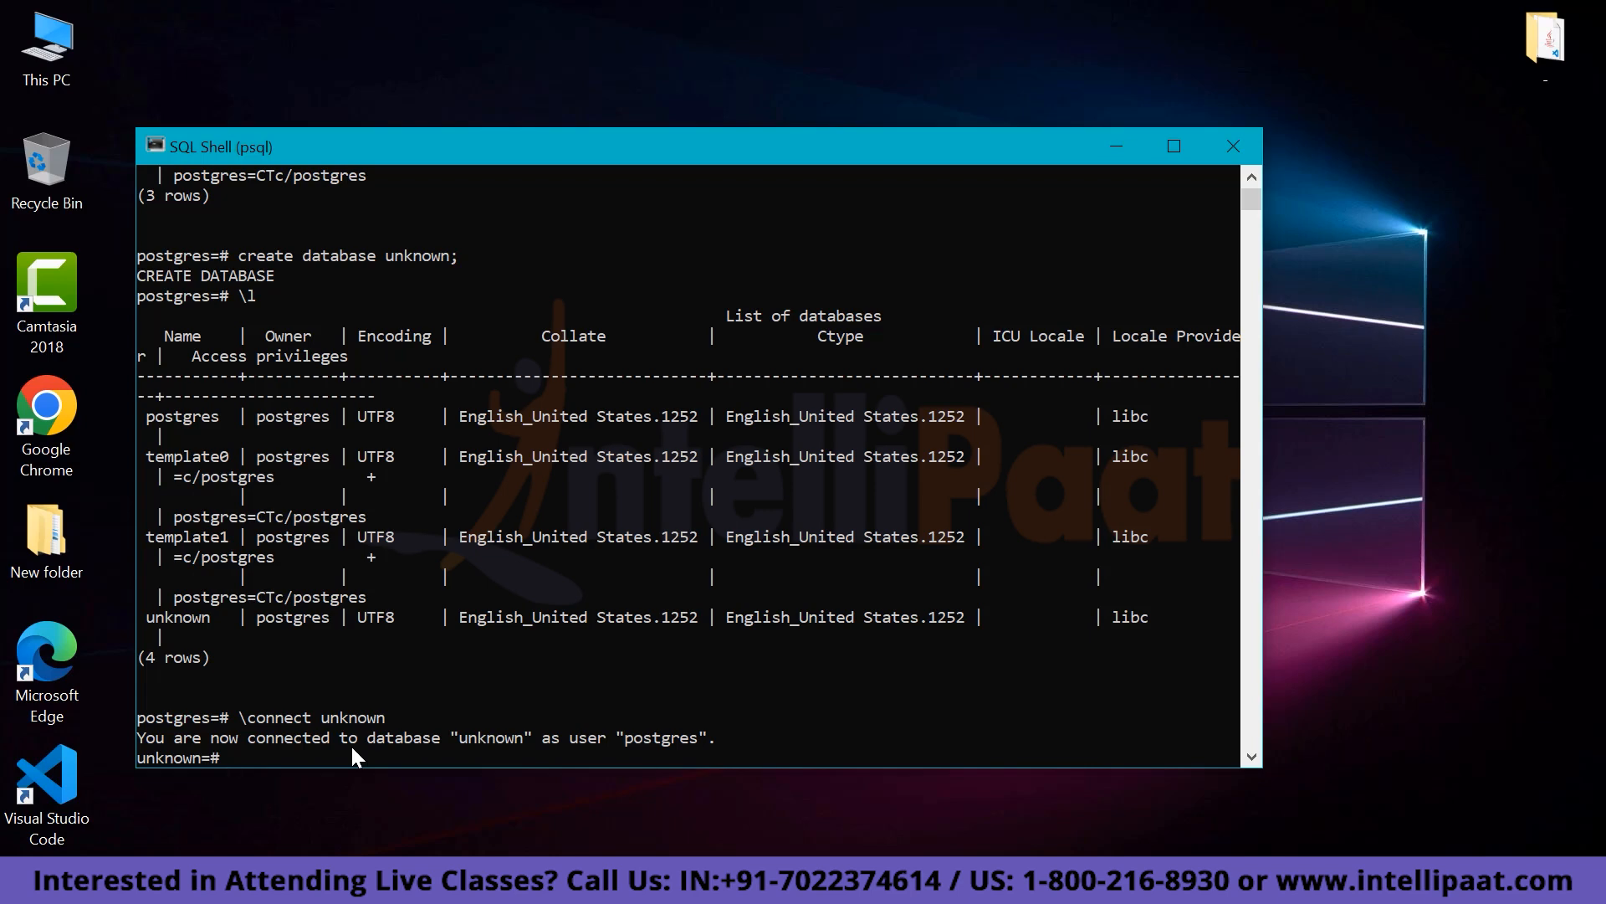
pyautogui.write('\\d')
pyautogui.press('Return')
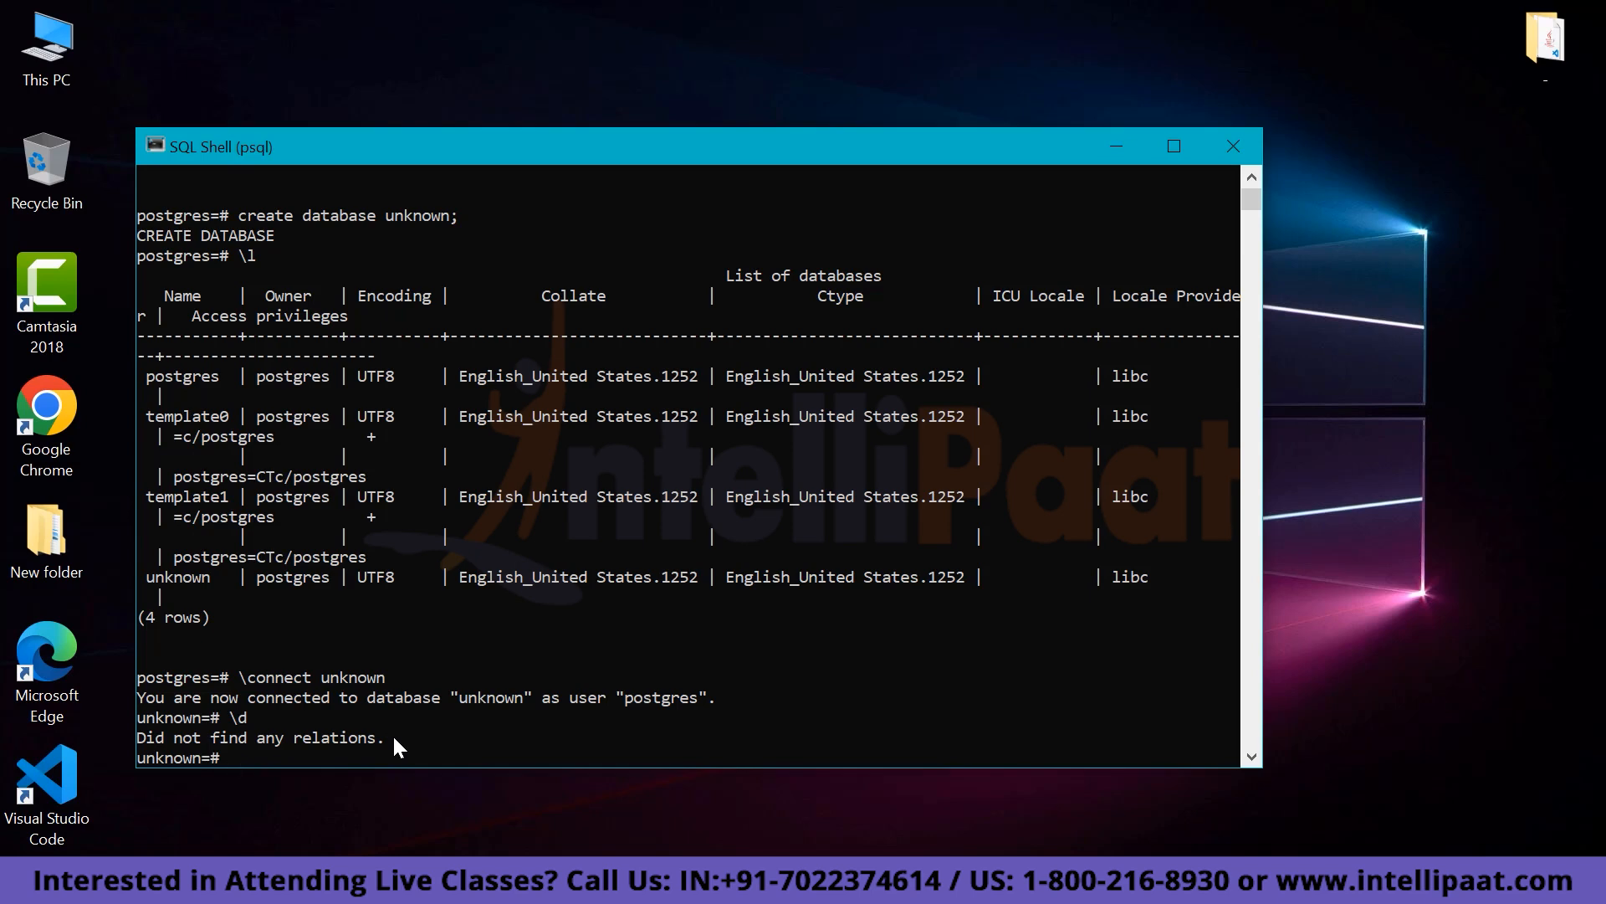
# Begin CREATE TABLE employee with emp_id int not null, emp_name char(30), emp_dept char(30).
pyautogui.write('create table employee')
pyautogui.write('(')
pyautogui.press('Return')
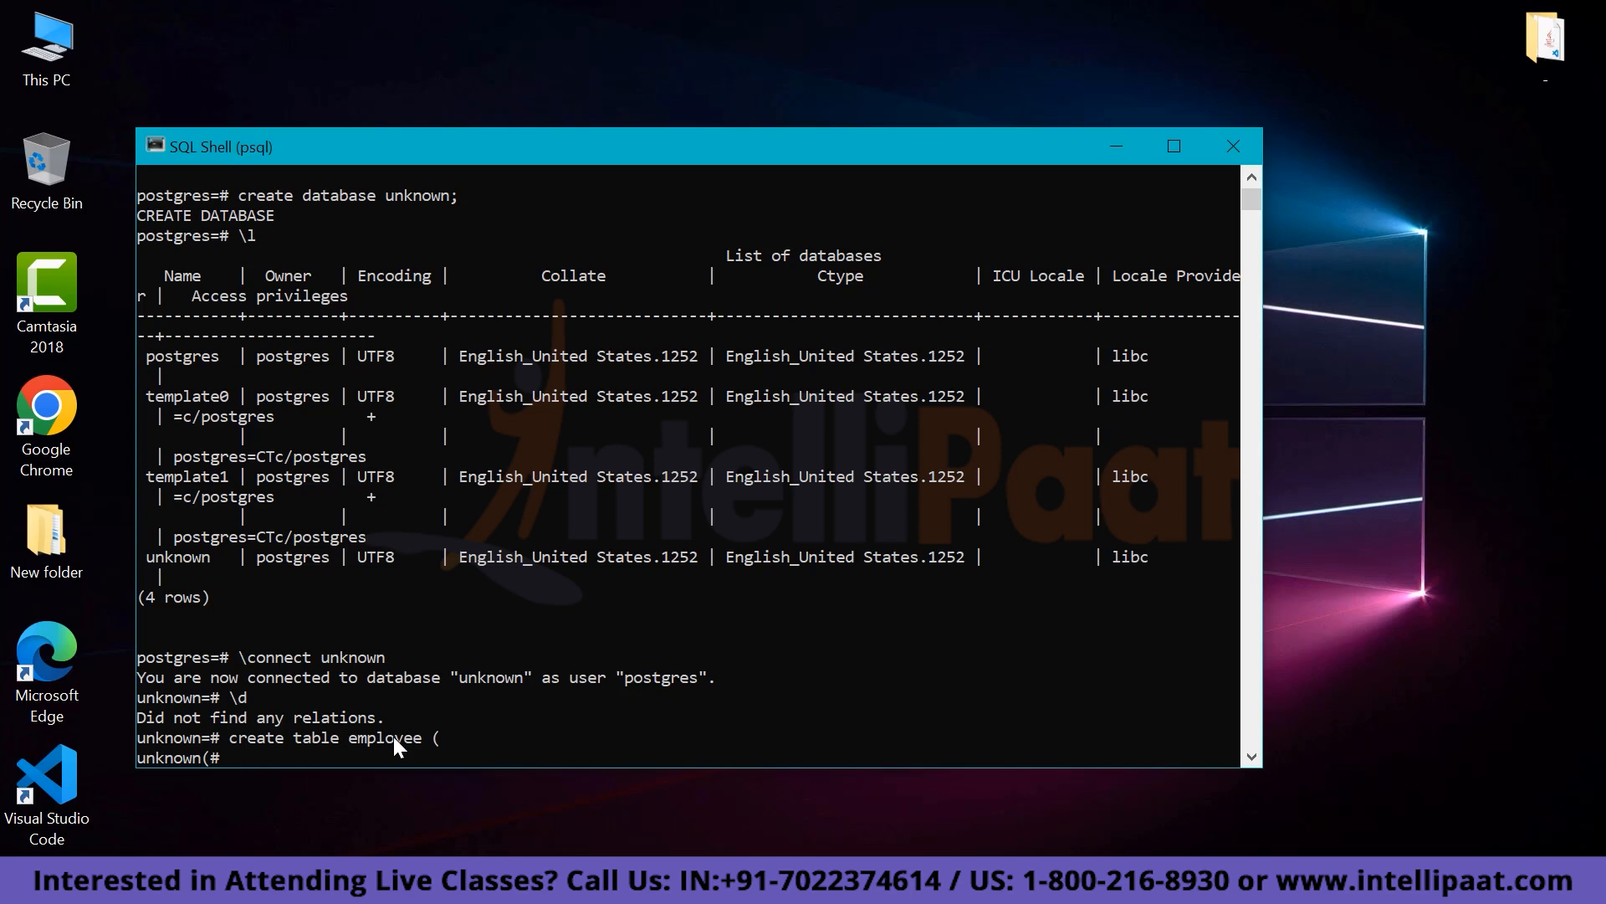
pyautogui.write('emp_id int not null,')
pyautogui.press('Return')
pyautogui.write('em')
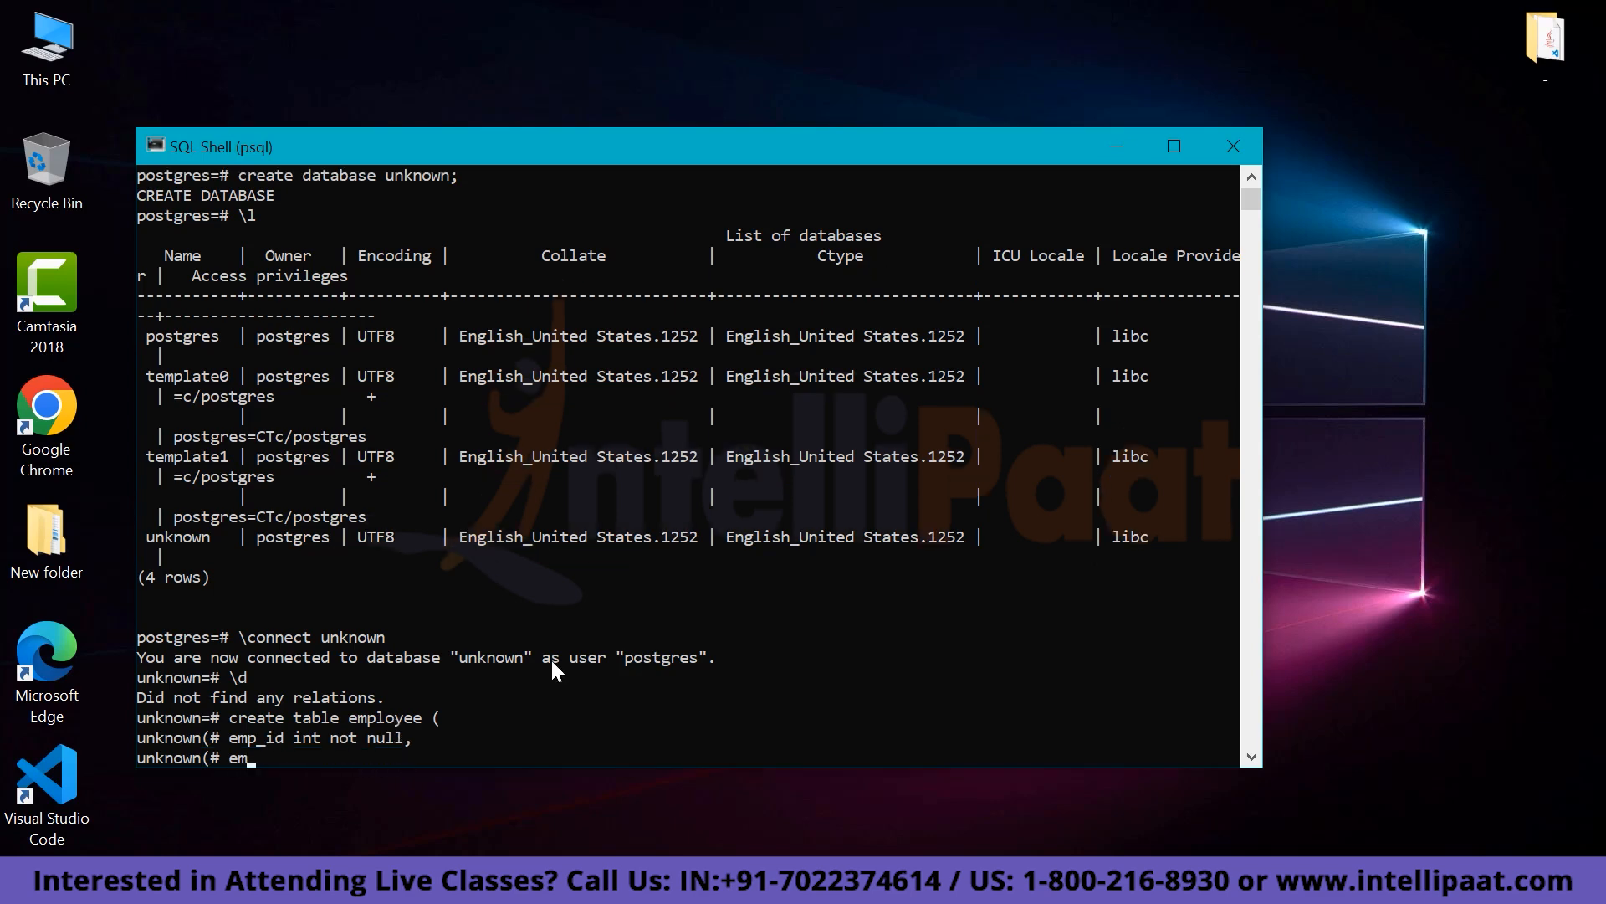
pyautogui.write('p_name char(30),')
pyautogui.press('Return')
pyautogui.write('emp')
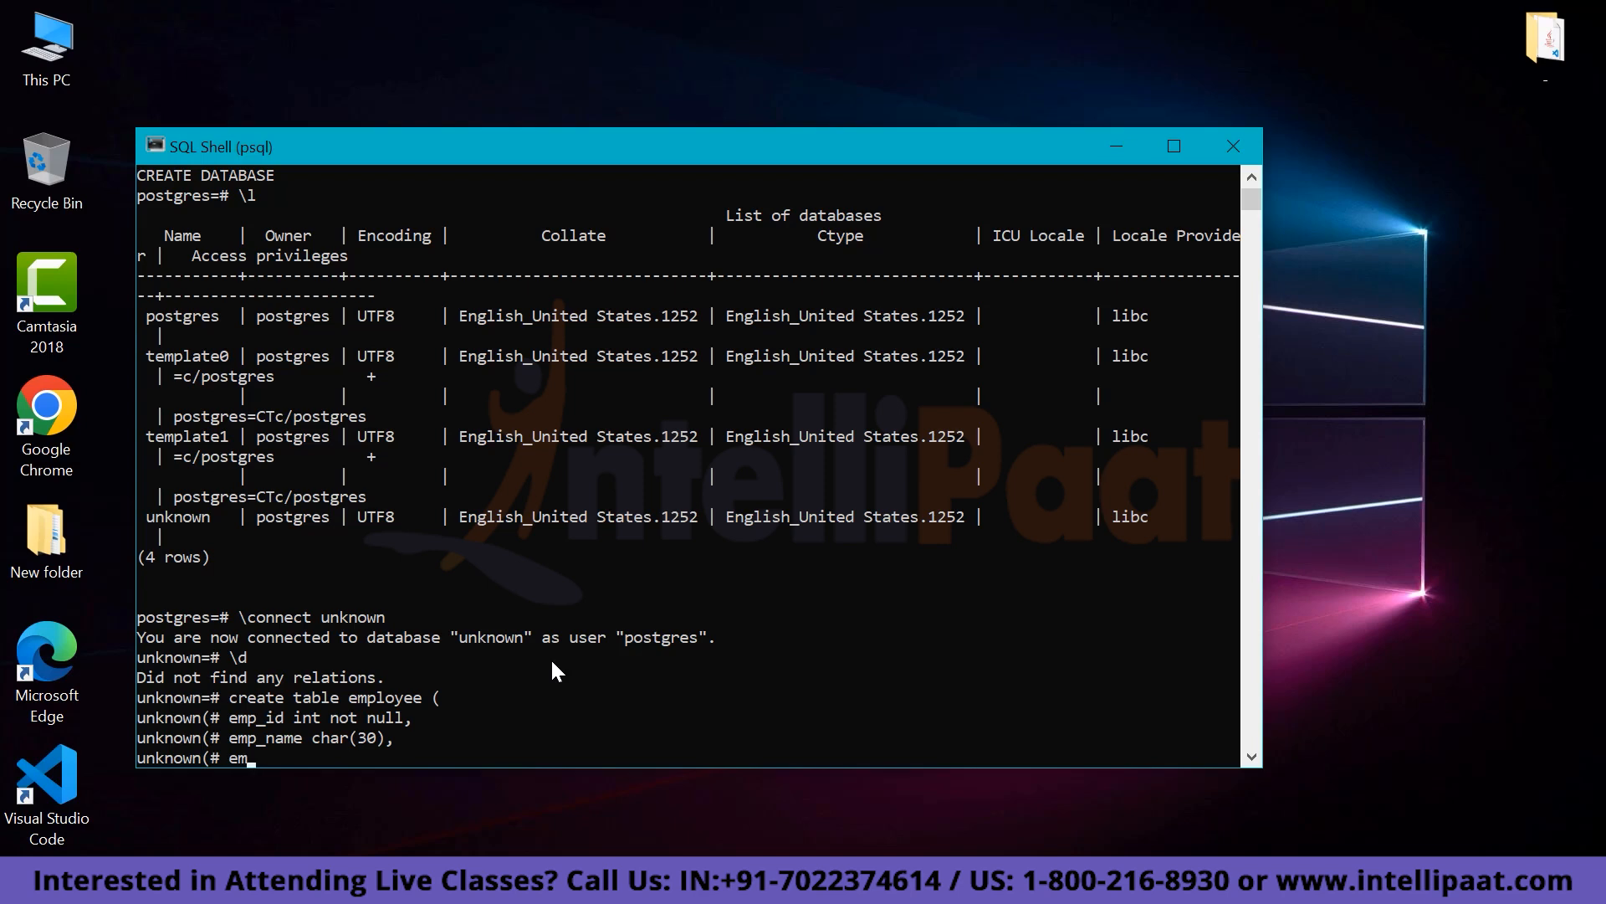
pyautogui.write('_dept char(30),')
pyautogui.press('Return')
# Add emp_gender char(10) and primary key(emp_id), then close with ); to create the table.
pyautogui.write('emp')
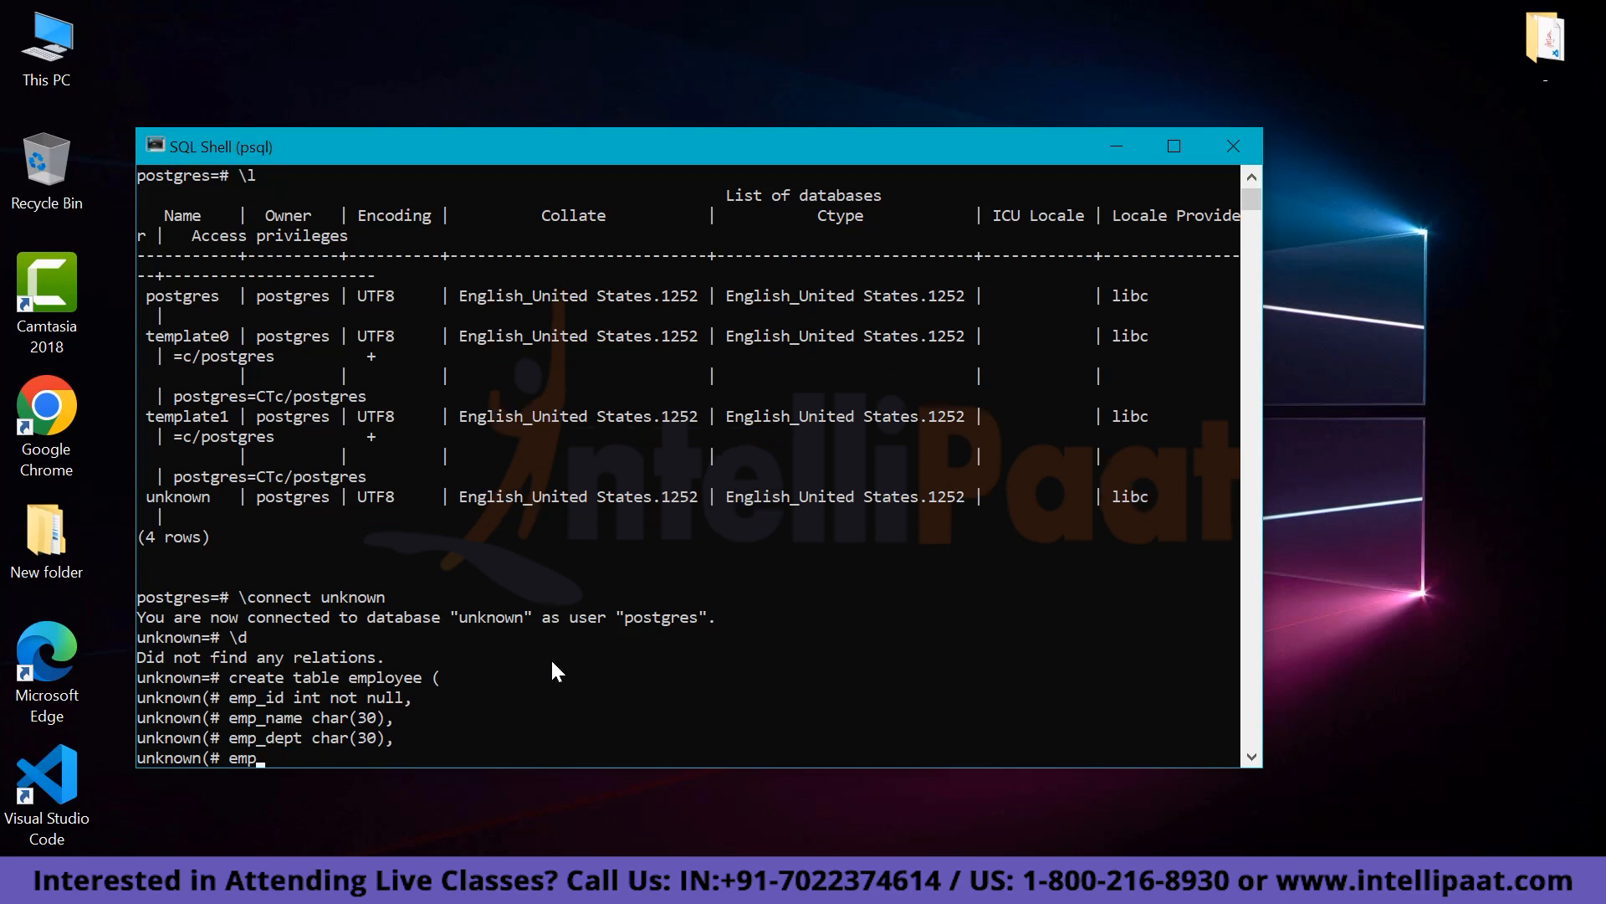
pyautogui.write('_gender char(10),')
pyautogui.press('Return')
pyautogui.write('primary')
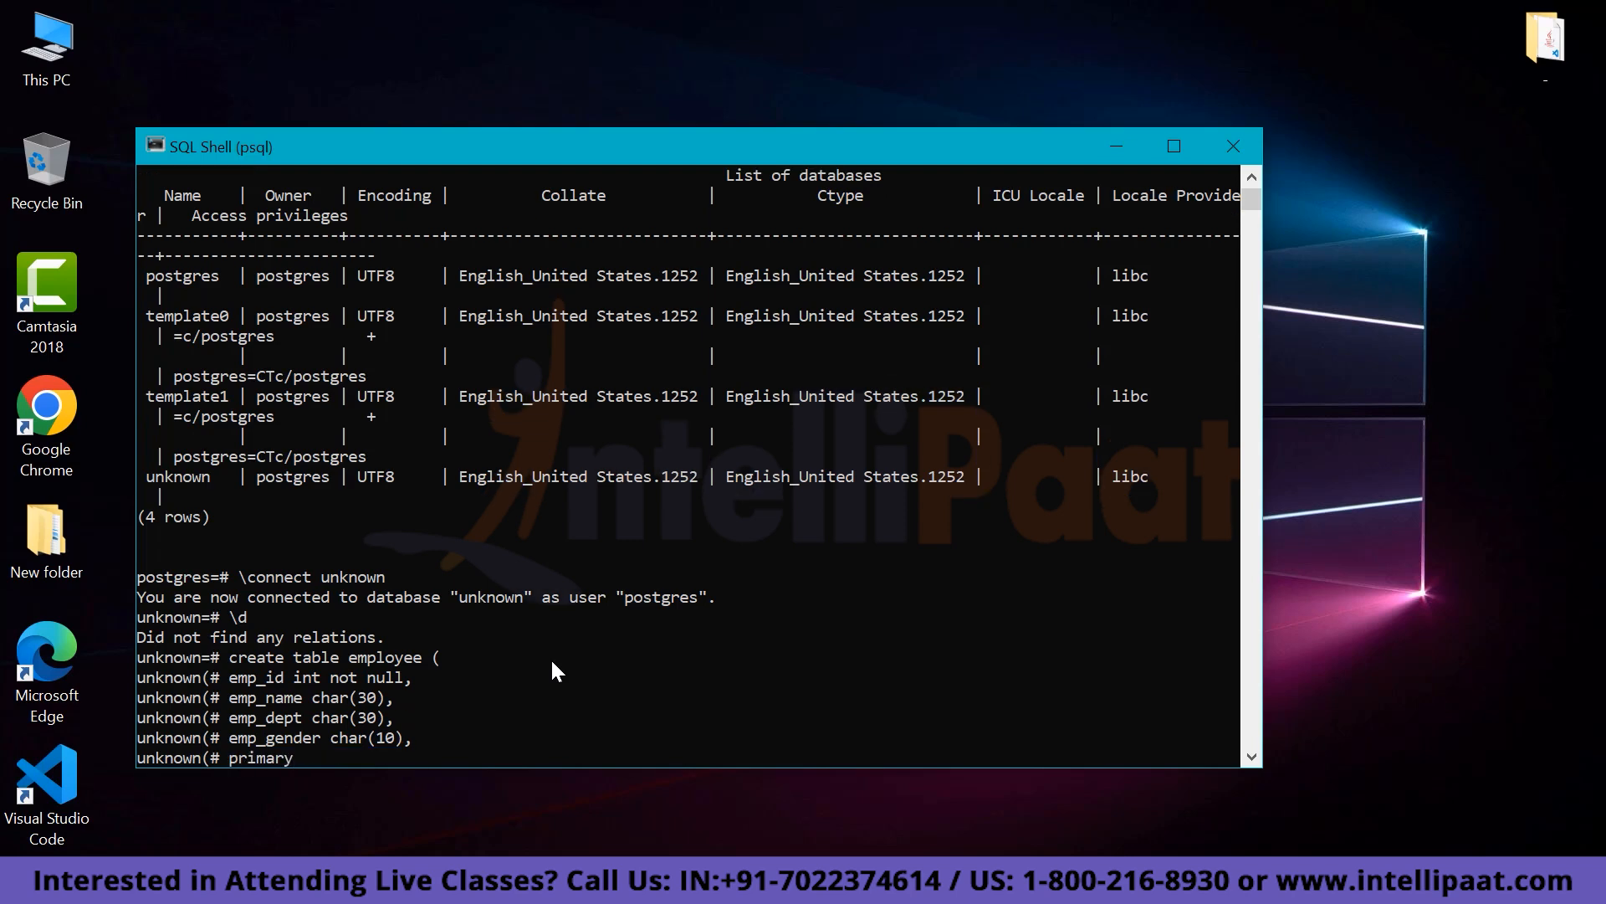
pyautogui.write(' key(empI')
pyautogui.press('BackSpace')
pyautogui.write('_id)')
pyautogui.press('Return')
pyautogui.write(');')
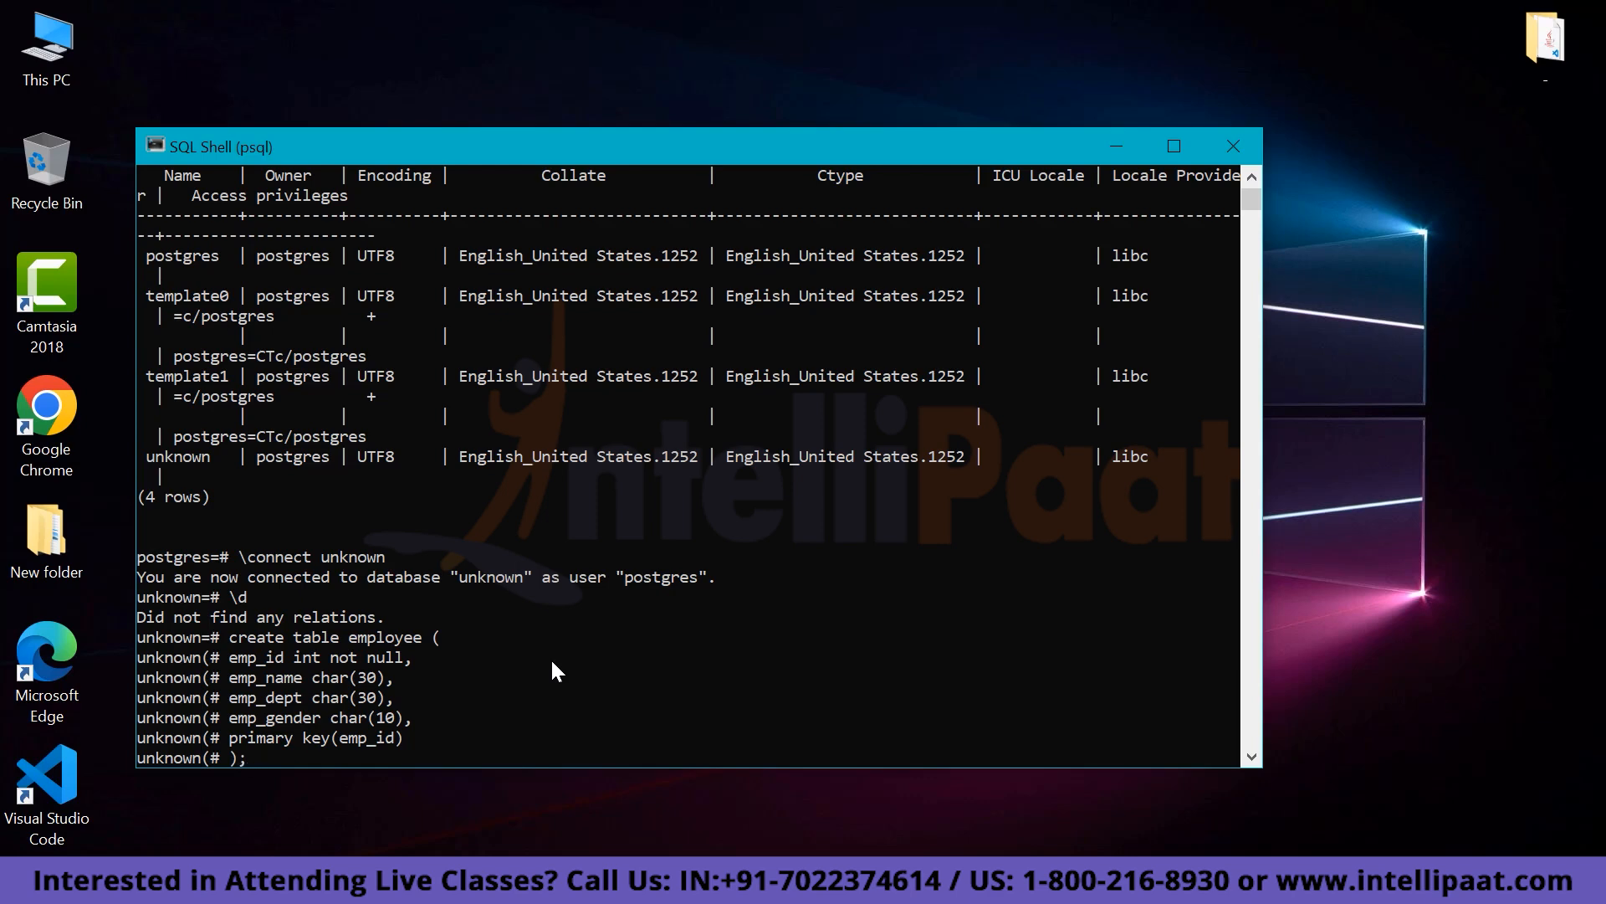
pyautogui.press('Return')
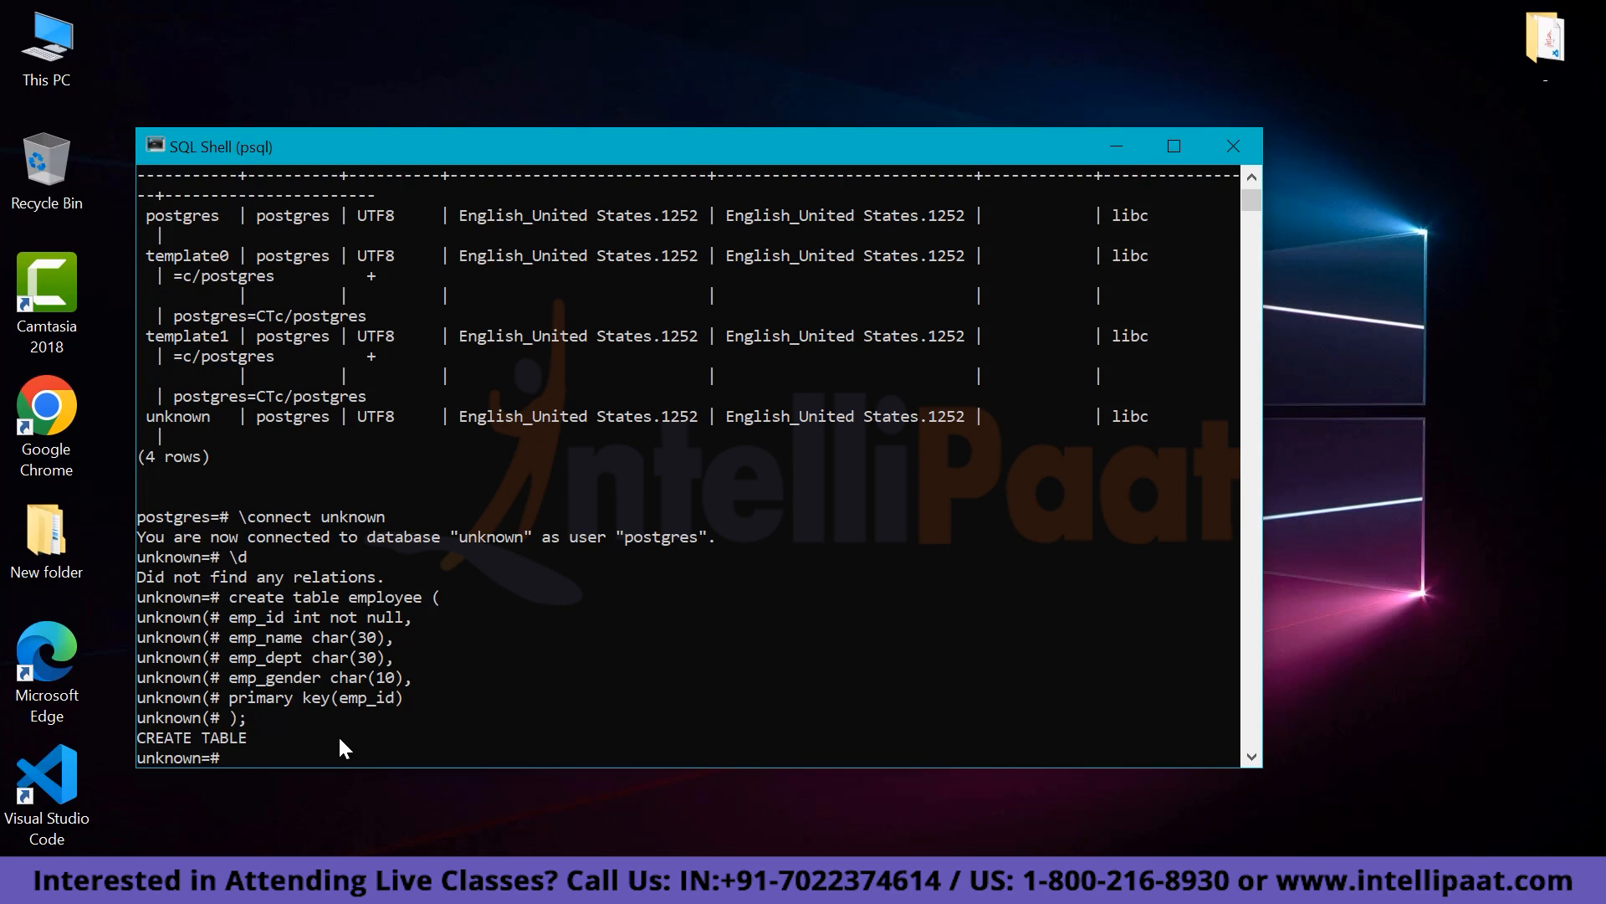
# List relations with \d, then describe the employee table's four columns and employee_pkey index.
pyautogui.write('\\d')
pyautogui.press('Return')
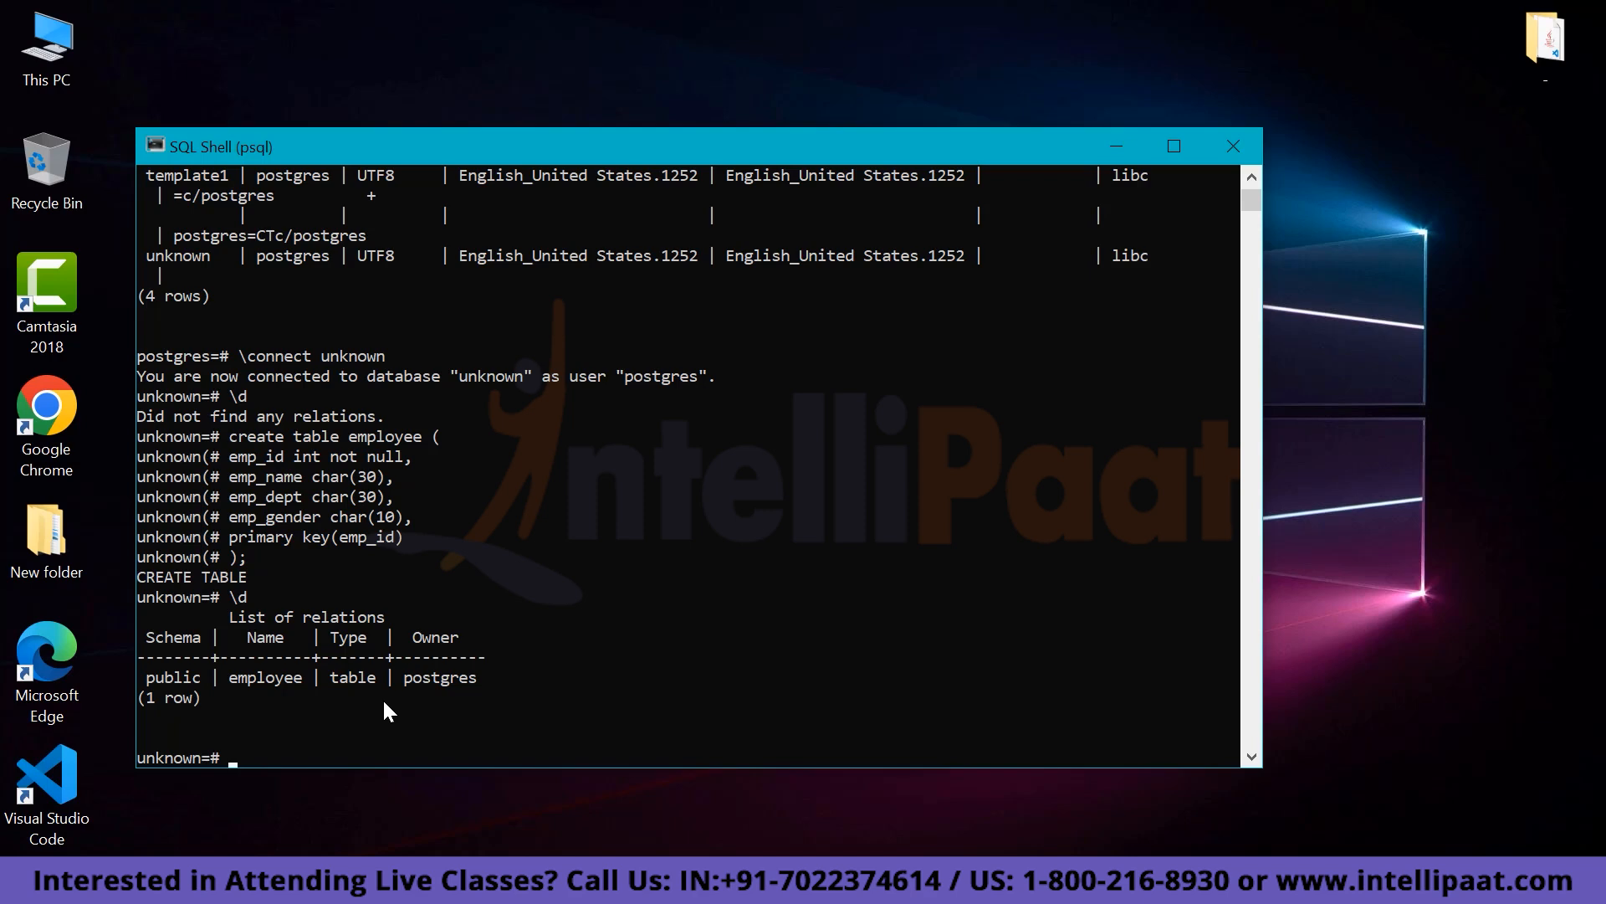
pyautogui.write('\\d employee')
pyautogui.press('Return')
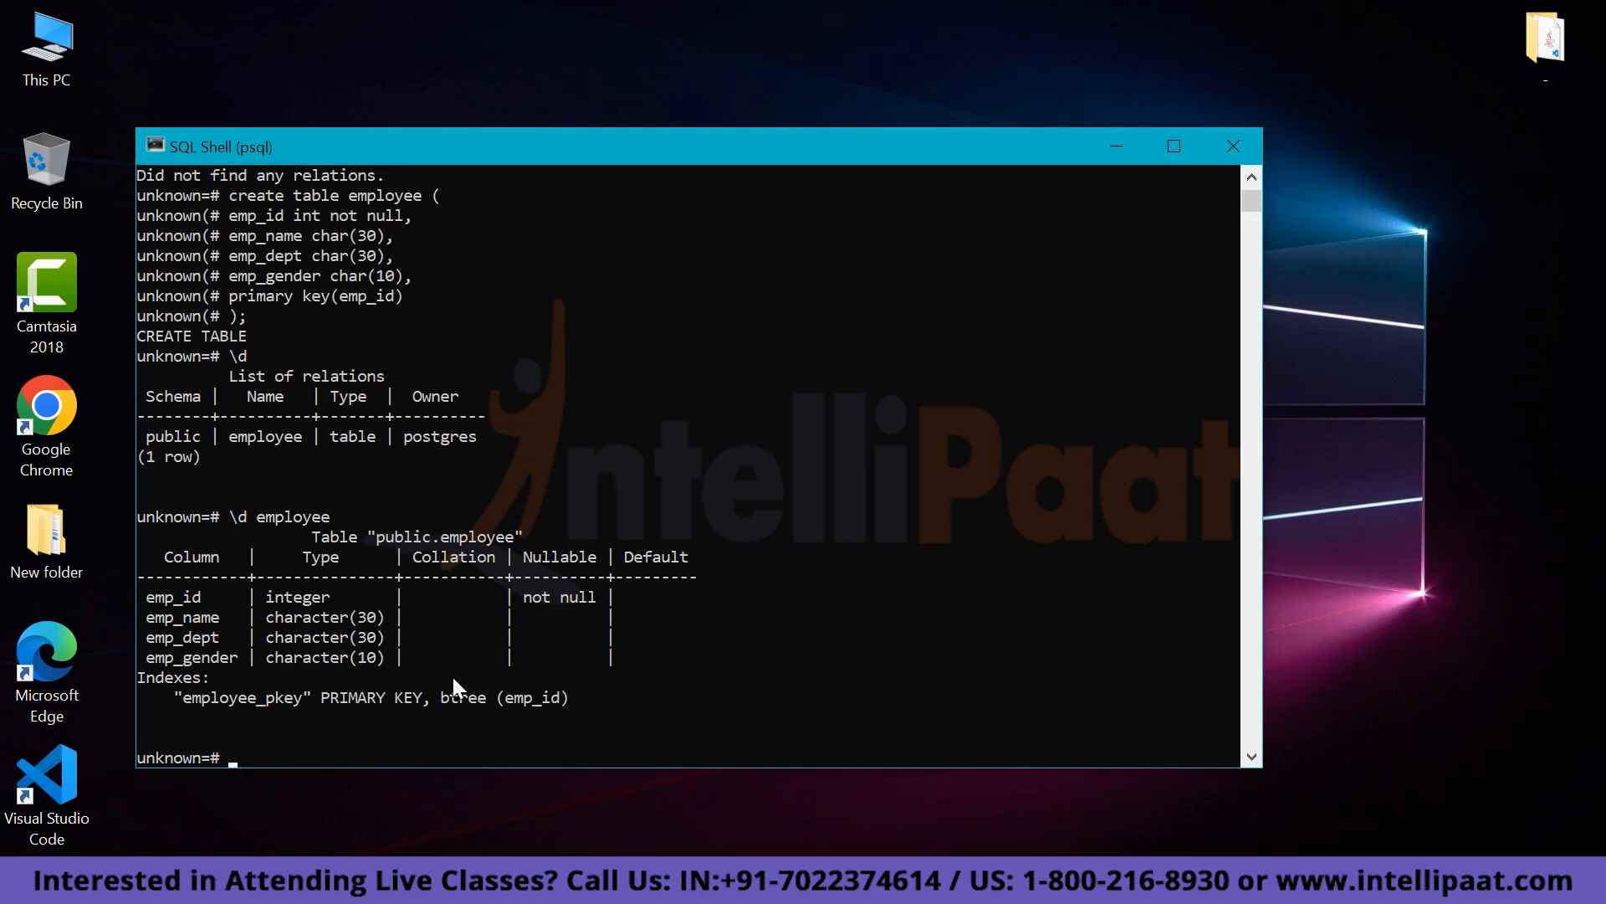
# Drop the employee table and confirm with \d that no relations remain.
pyautogui.write('drop table employee;')
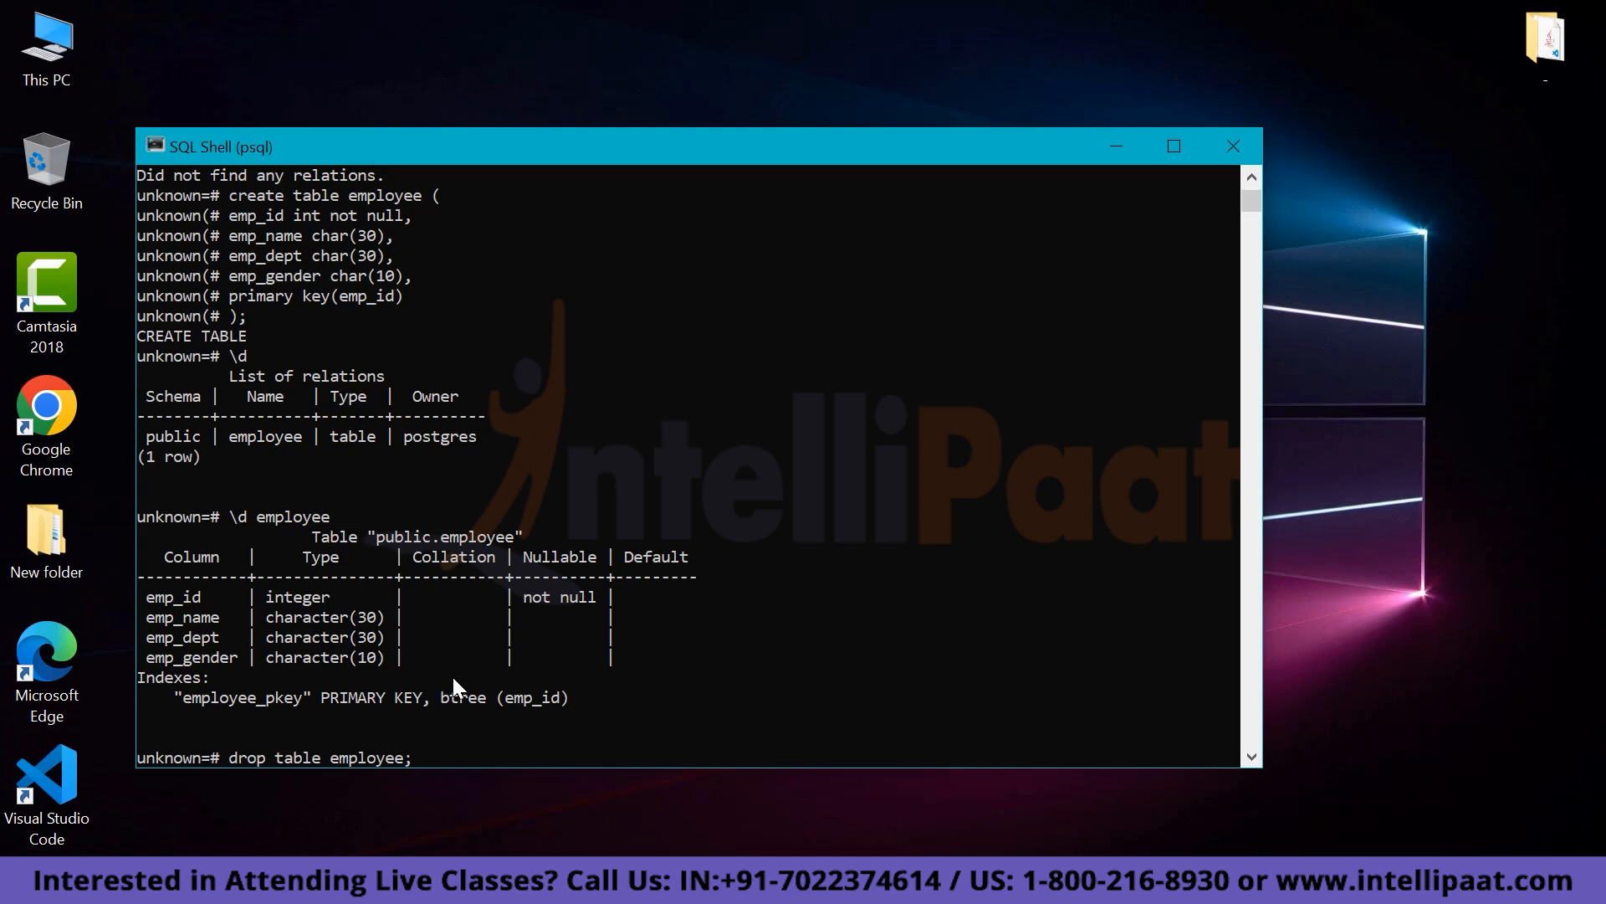
pyautogui.press('Return')
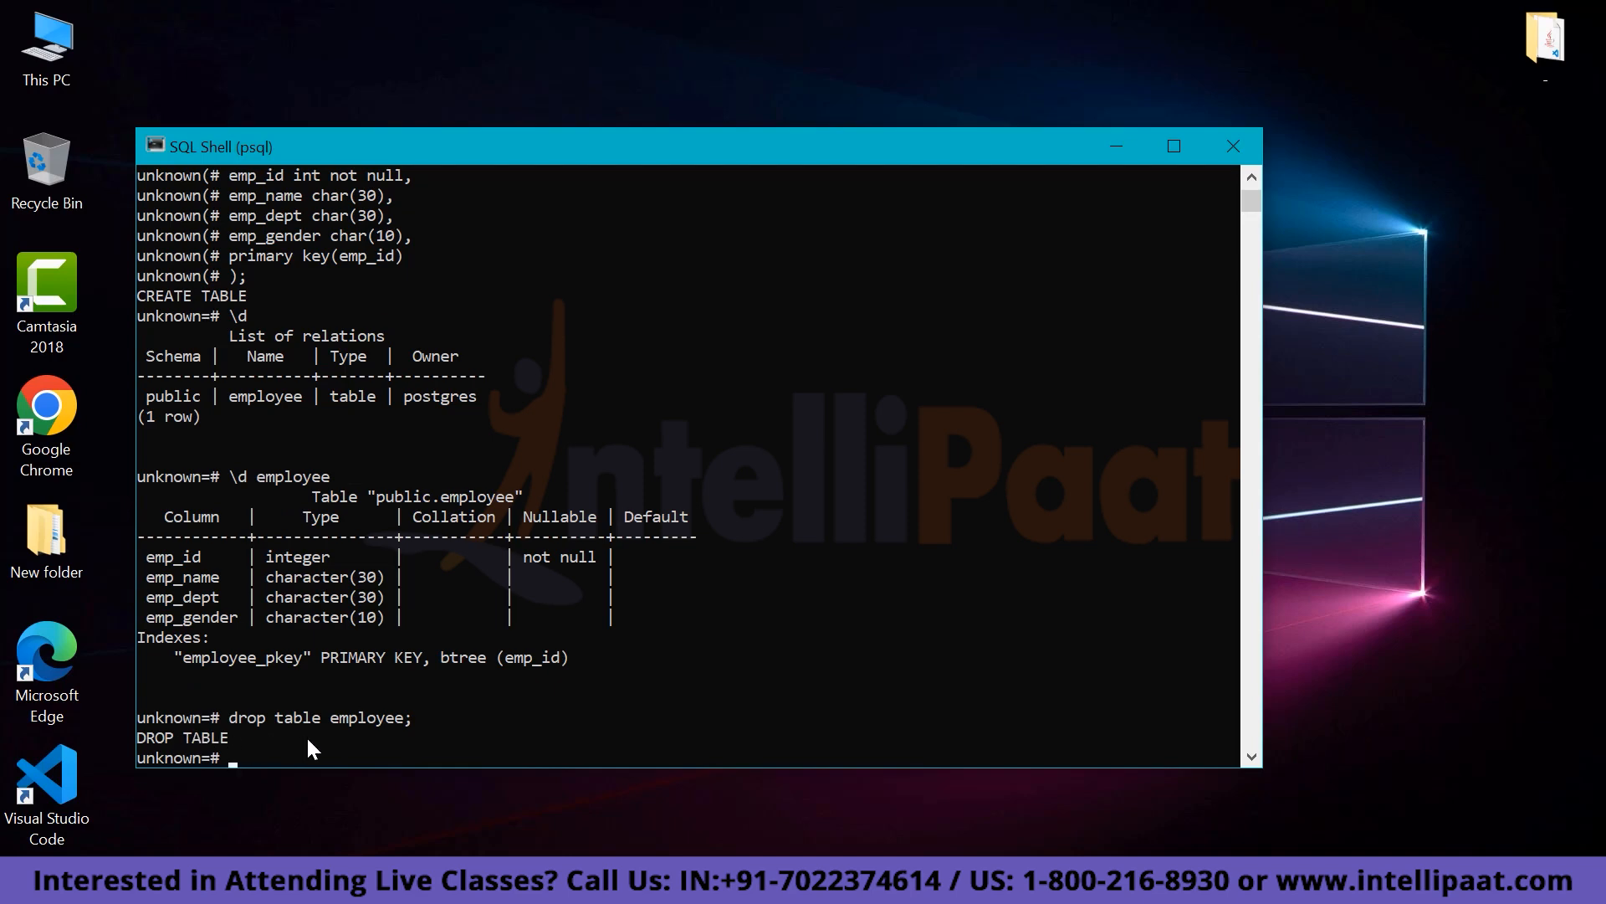
pyautogui.write('\\d')
pyautogui.press('Return')
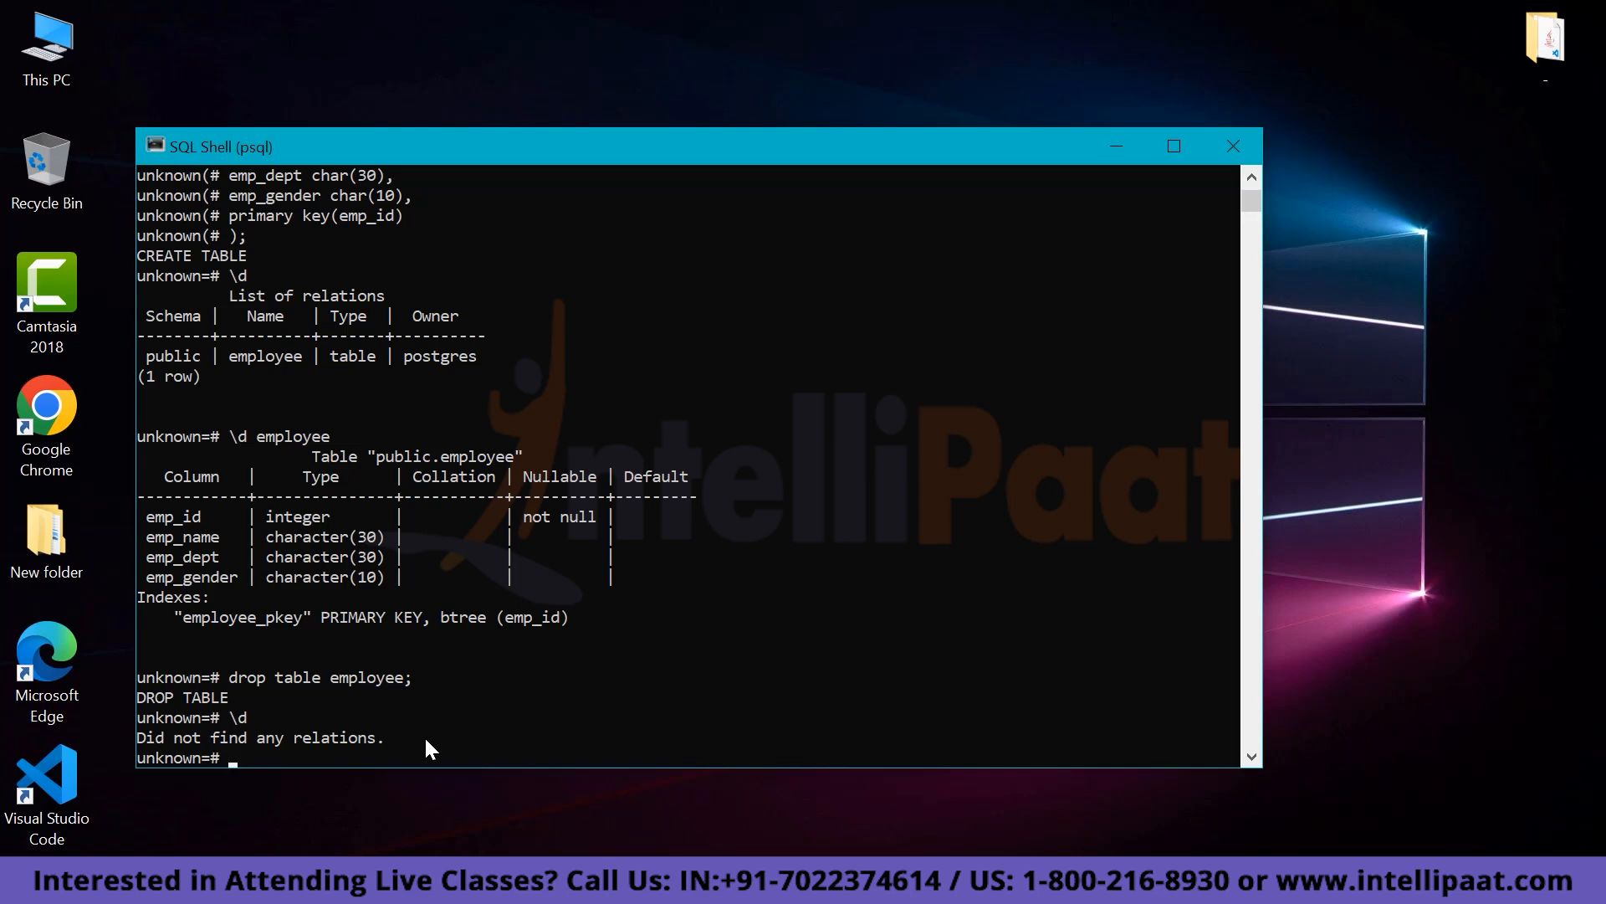
# List the databases with \l: postgres, template0, template1 and unknown.
pyautogui.write('\\l')
pyautogui.press('Return')
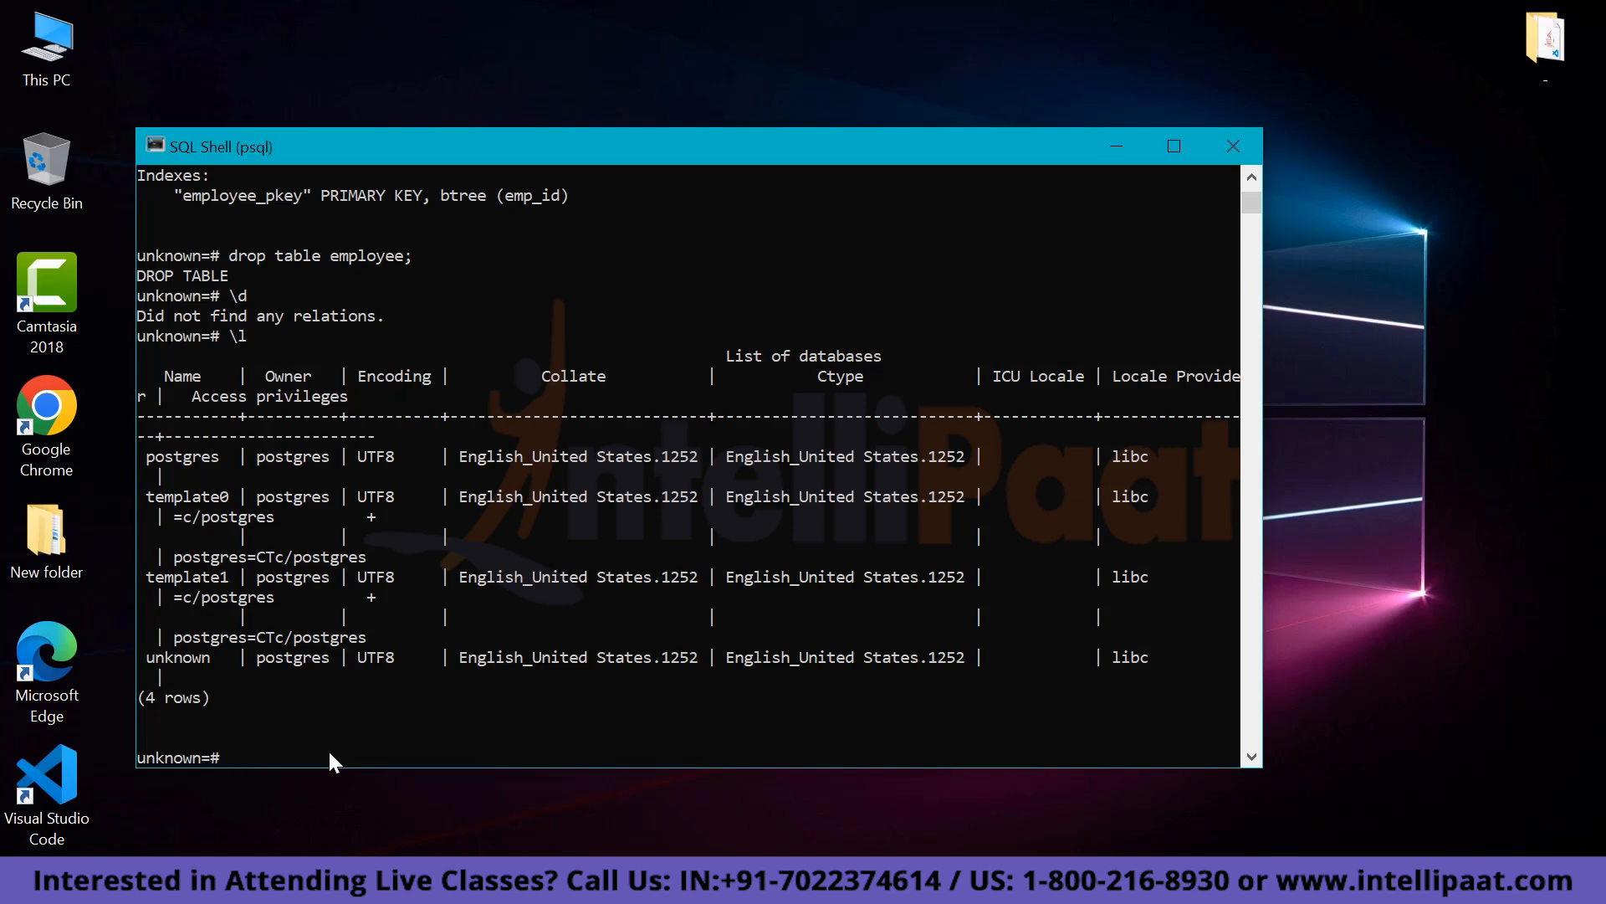
# Reconnect to the postgres database and drop the unknown database.
pyautogui.write('\\connect postgres')
pyautogui.press('Return')
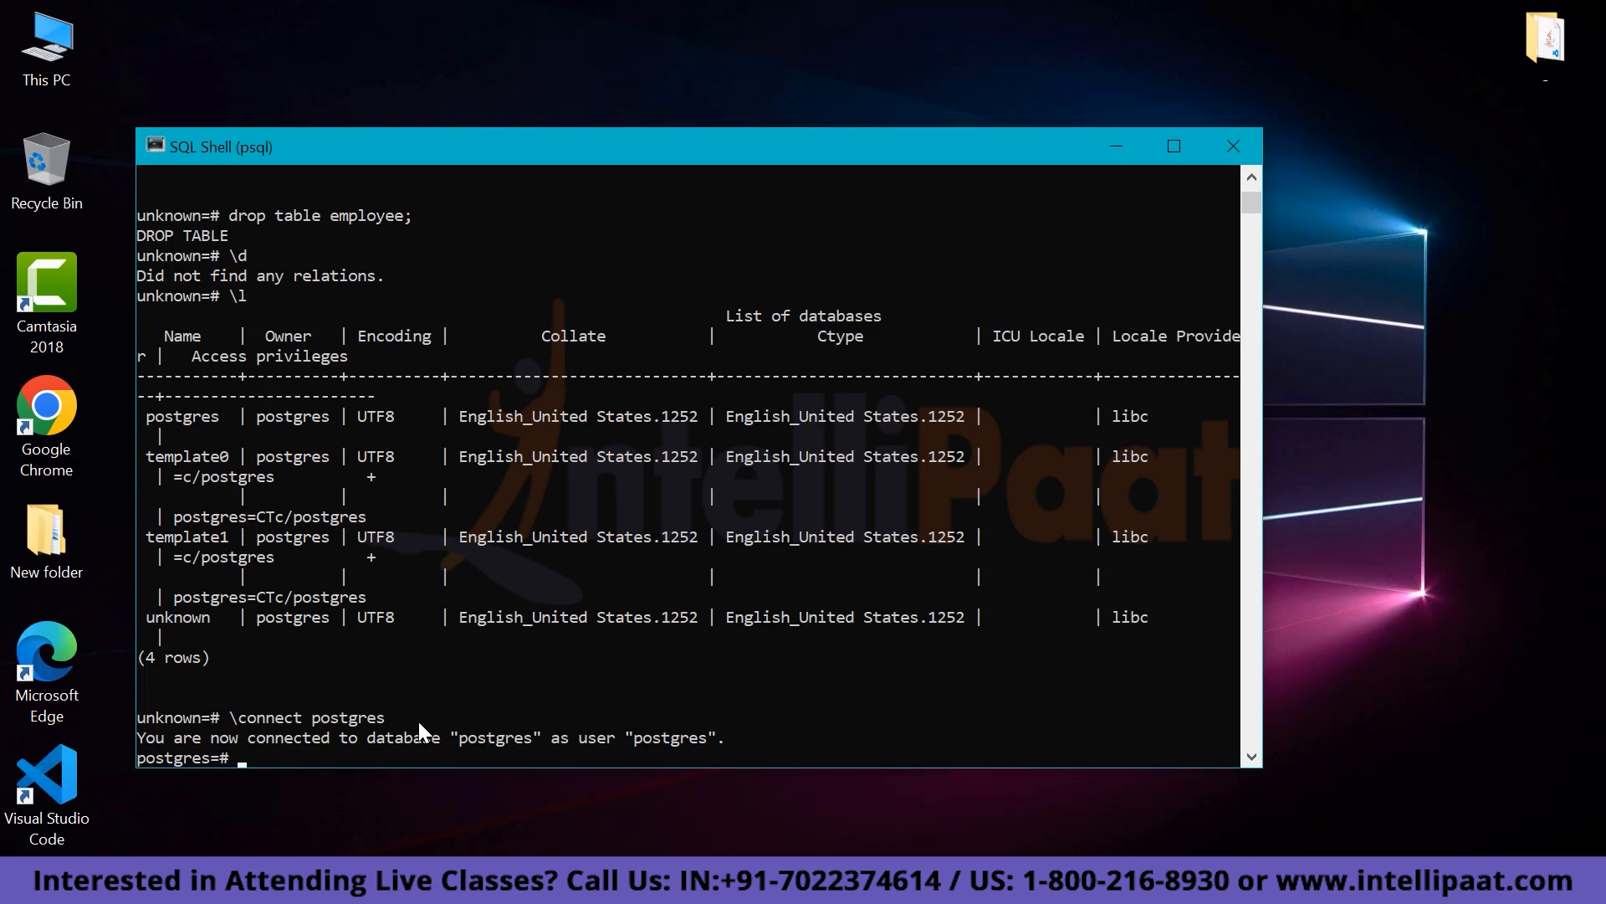
pyautogui.write('drop database unknown;')
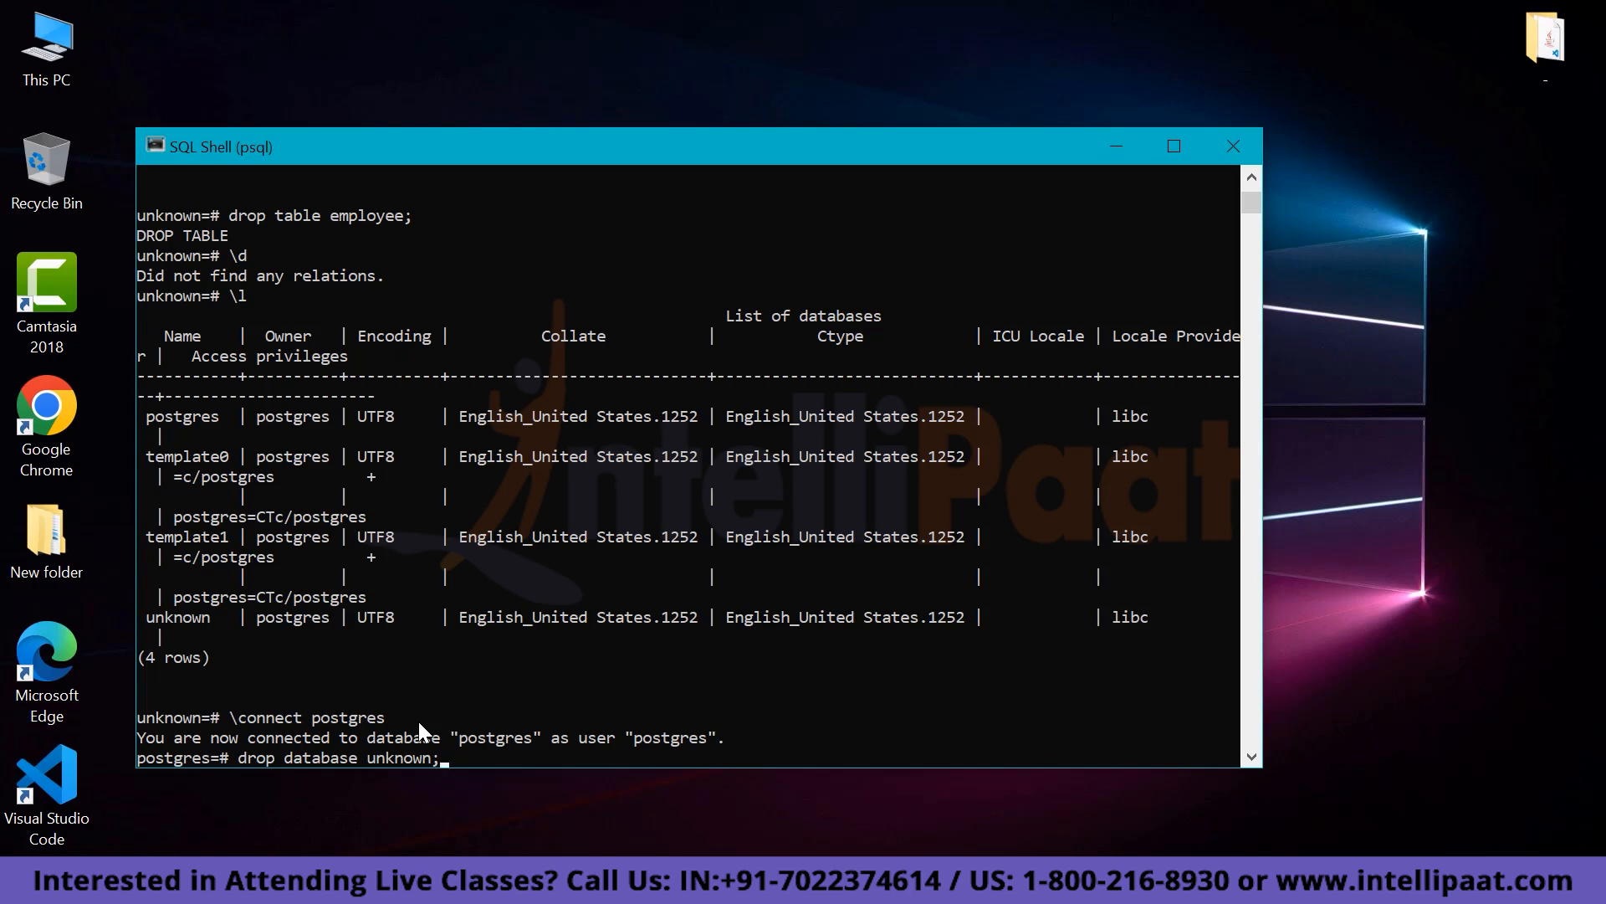
pyautogui.press('Return')
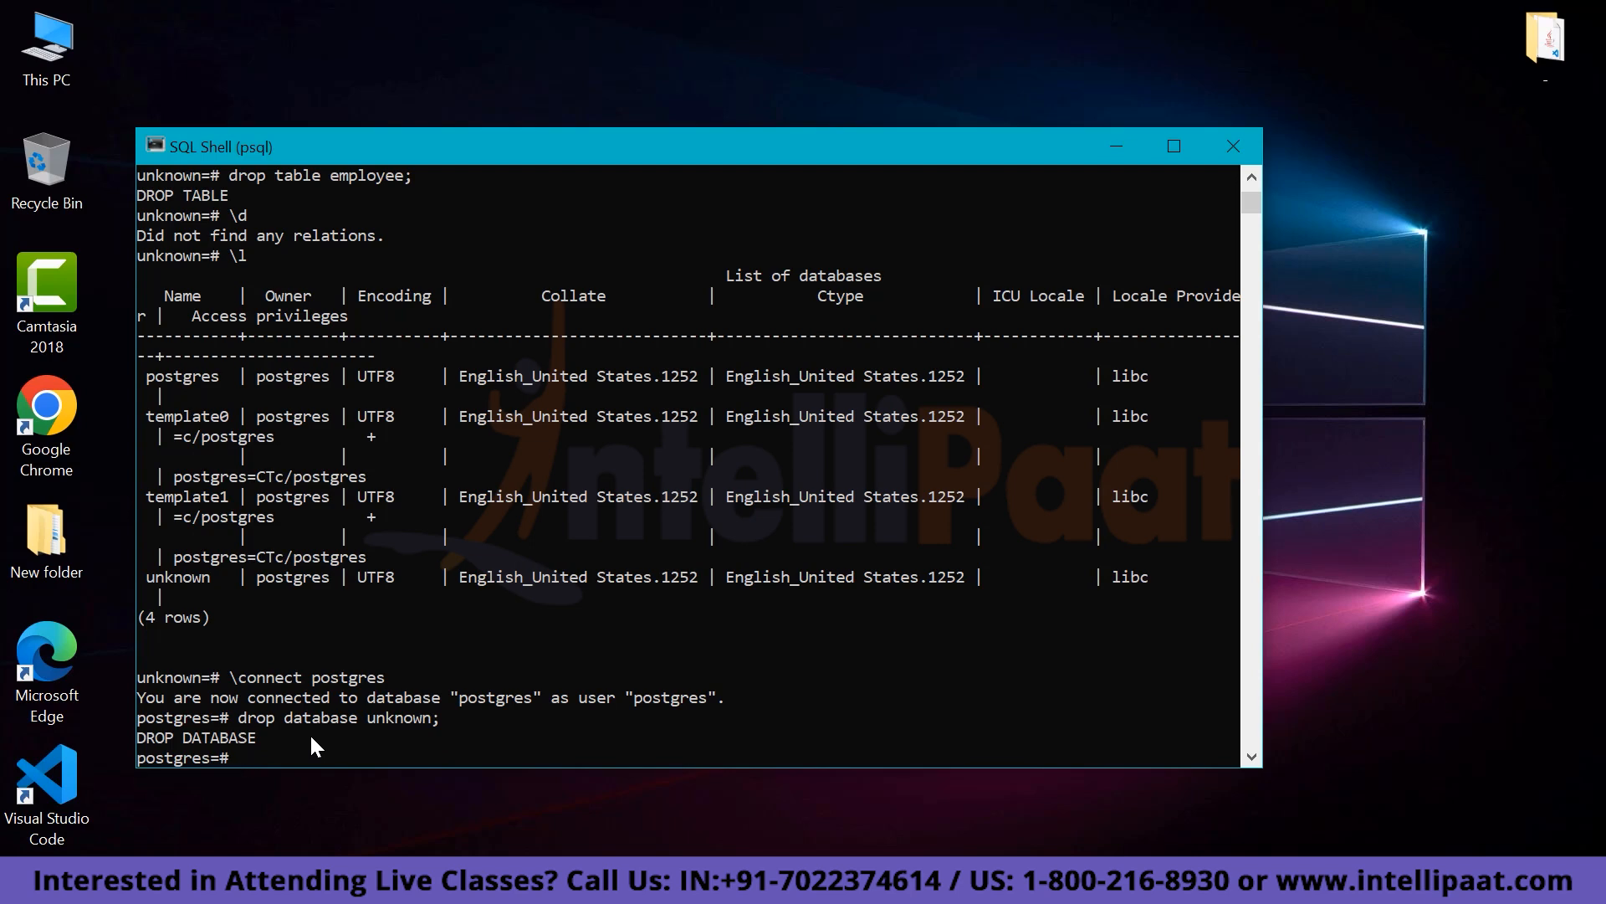
# Confirm with \l that only postgres, template0 and template1 remain, and open the Start menu.
pyautogui.write('\\l')
pyautogui.press('Return')
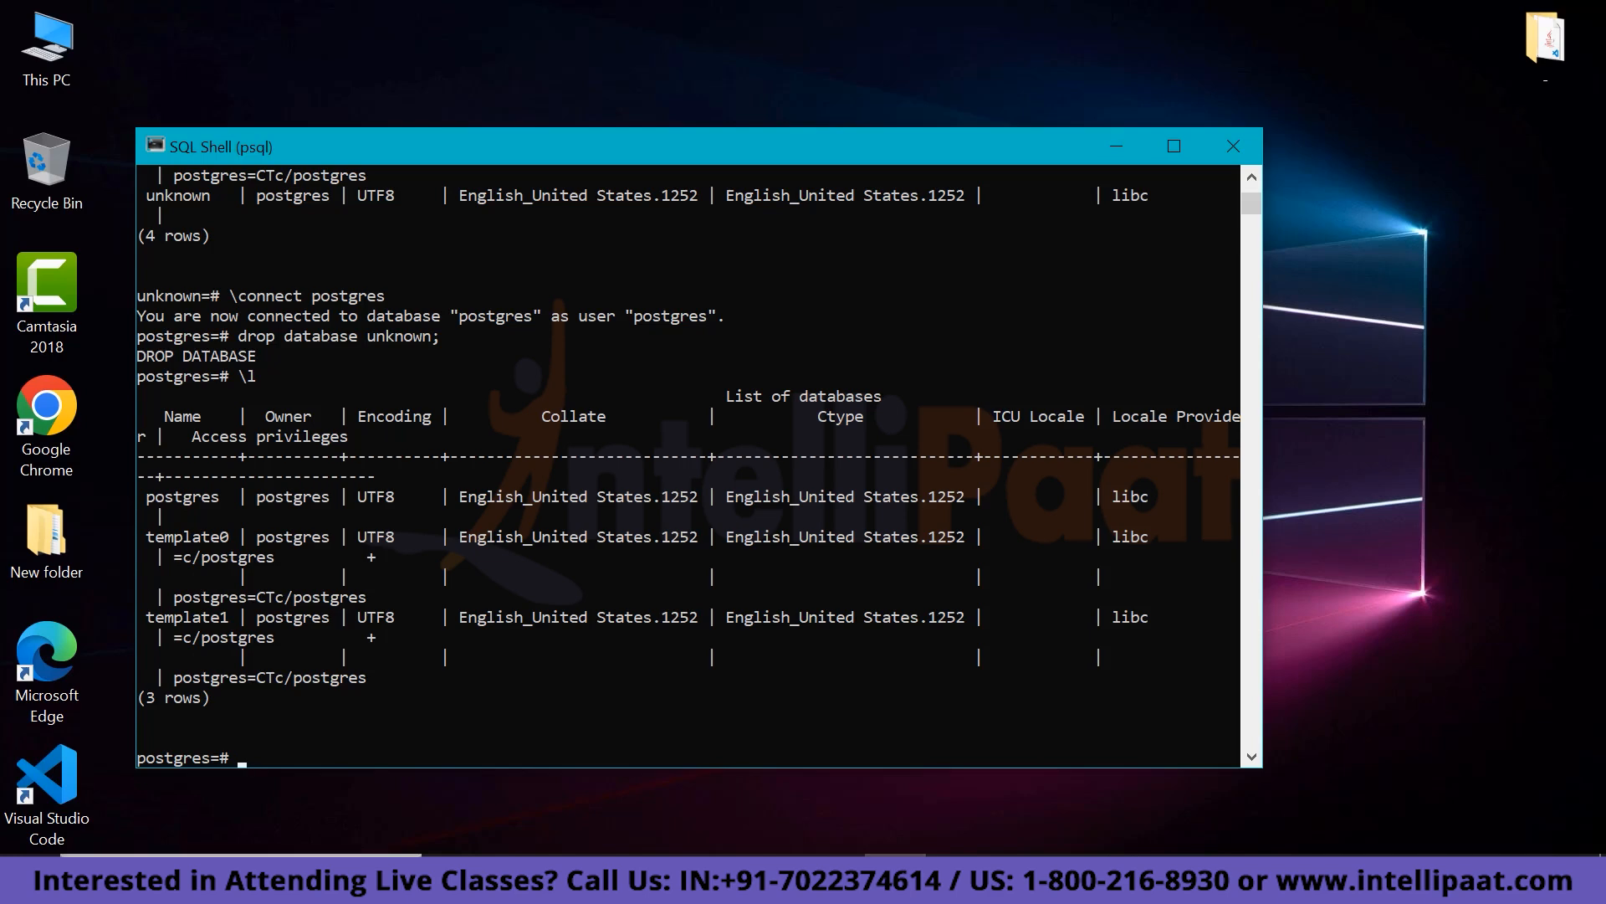
pyautogui.click(26, 874)
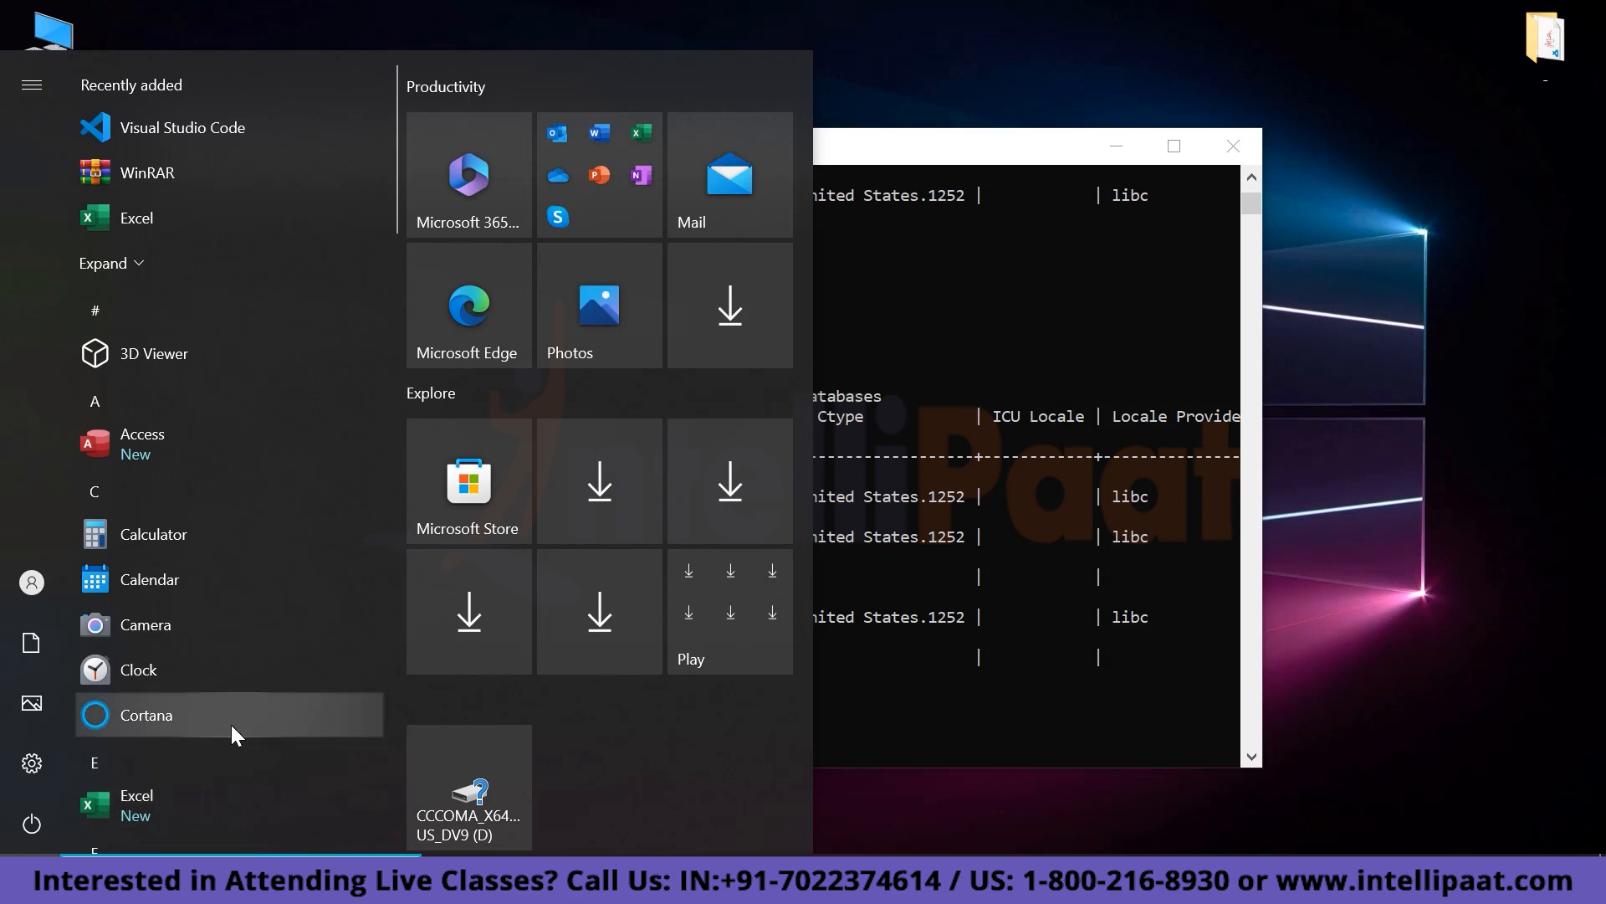
# Launch pgAdmin 4 from the PostgreSQL 15 folder in the Start menu.
pyautogui.scroll(-10, 231, 724)
pyautogui.scroll(-5, 229, 721)
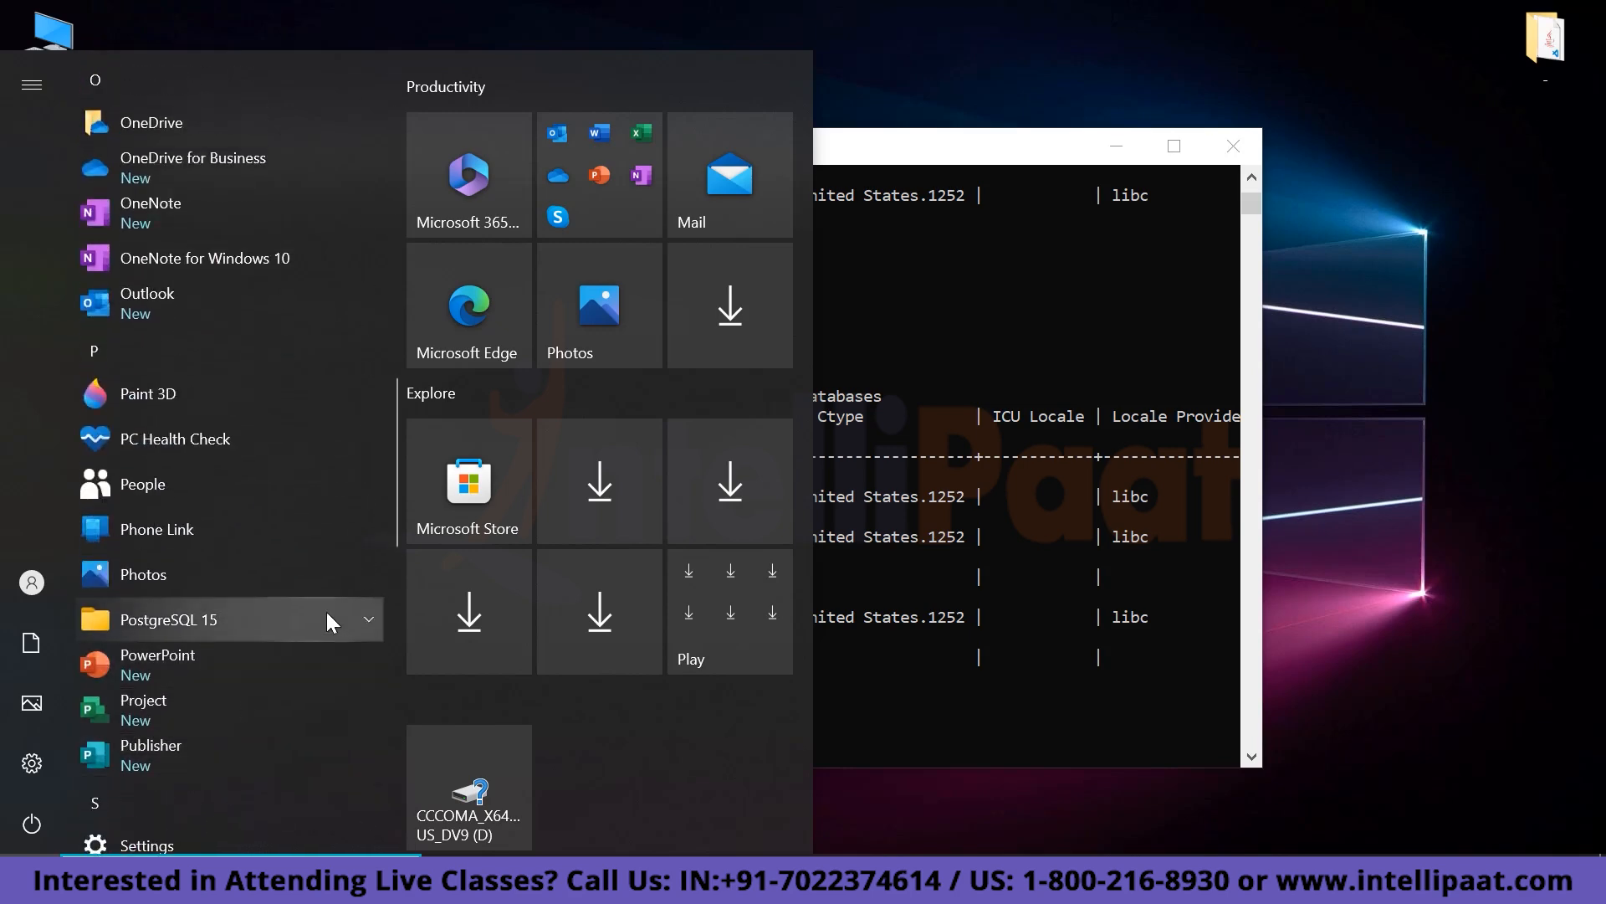
pyautogui.click(348, 612)
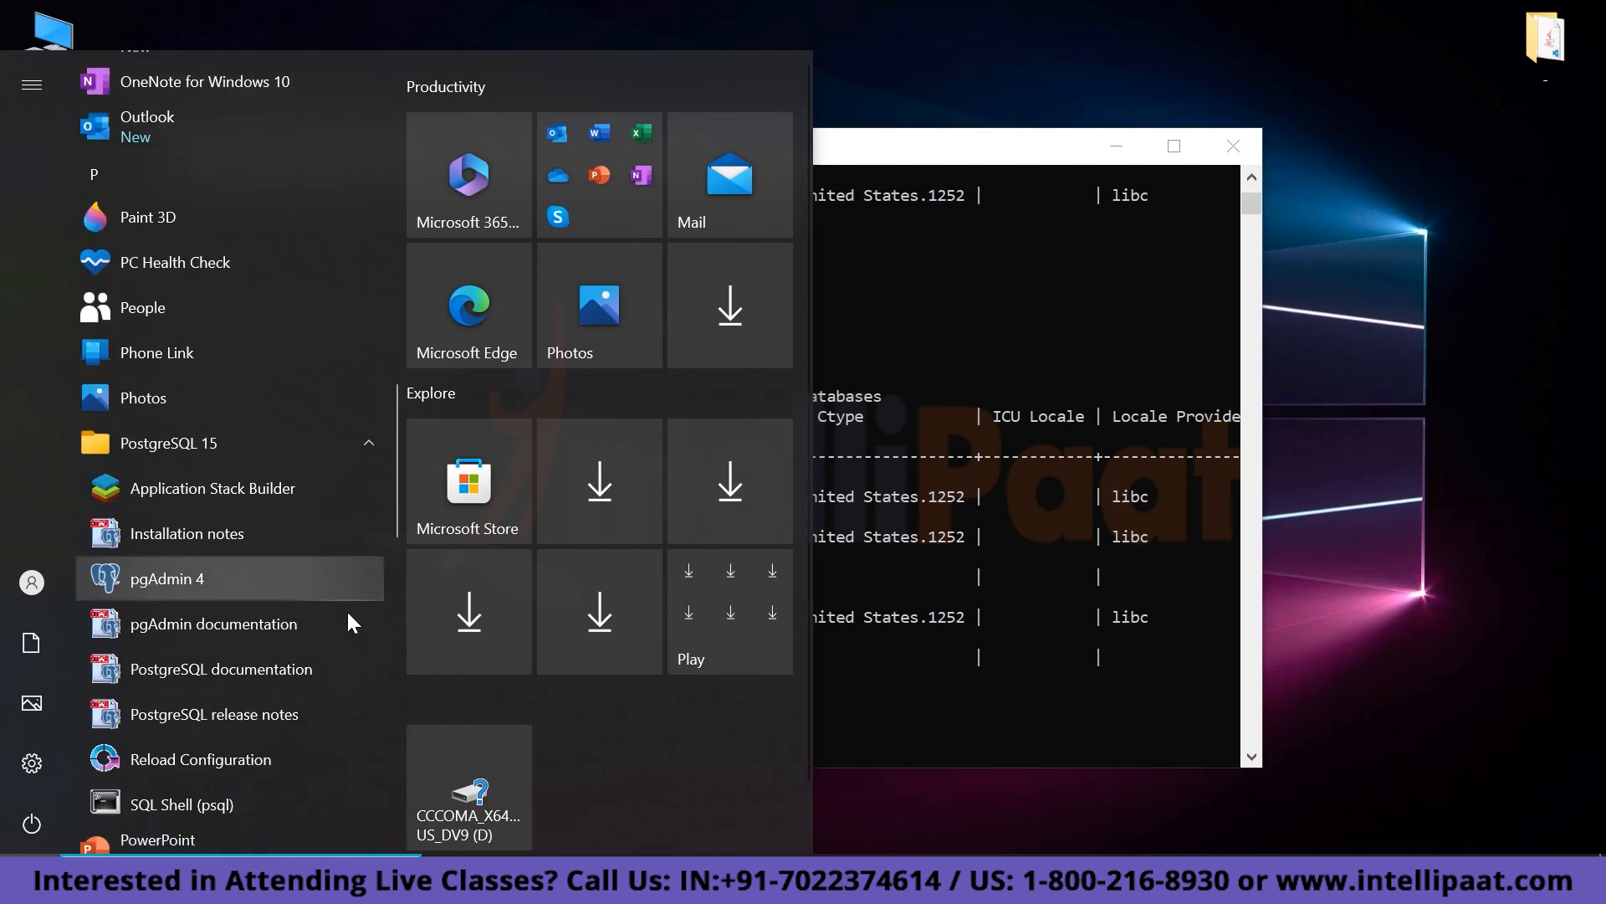
pyautogui.click(193, 580)
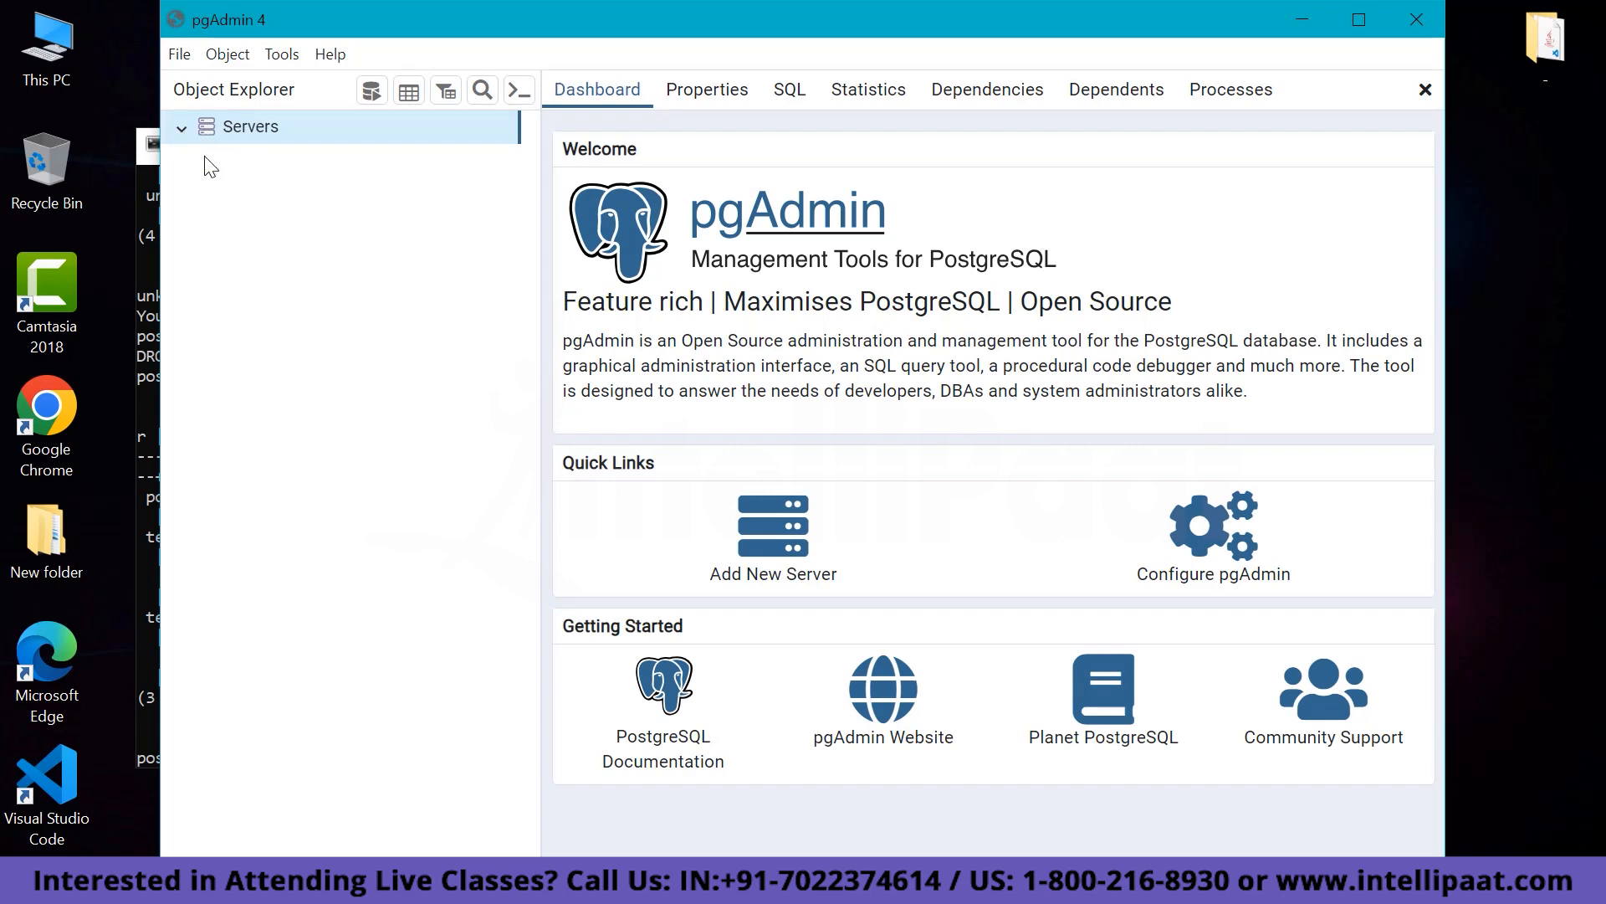
# Collapse the Servers tree and start registering a new server named 'Server 1'.
pyautogui.click(182, 131)
pyautogui.click(770, 542)
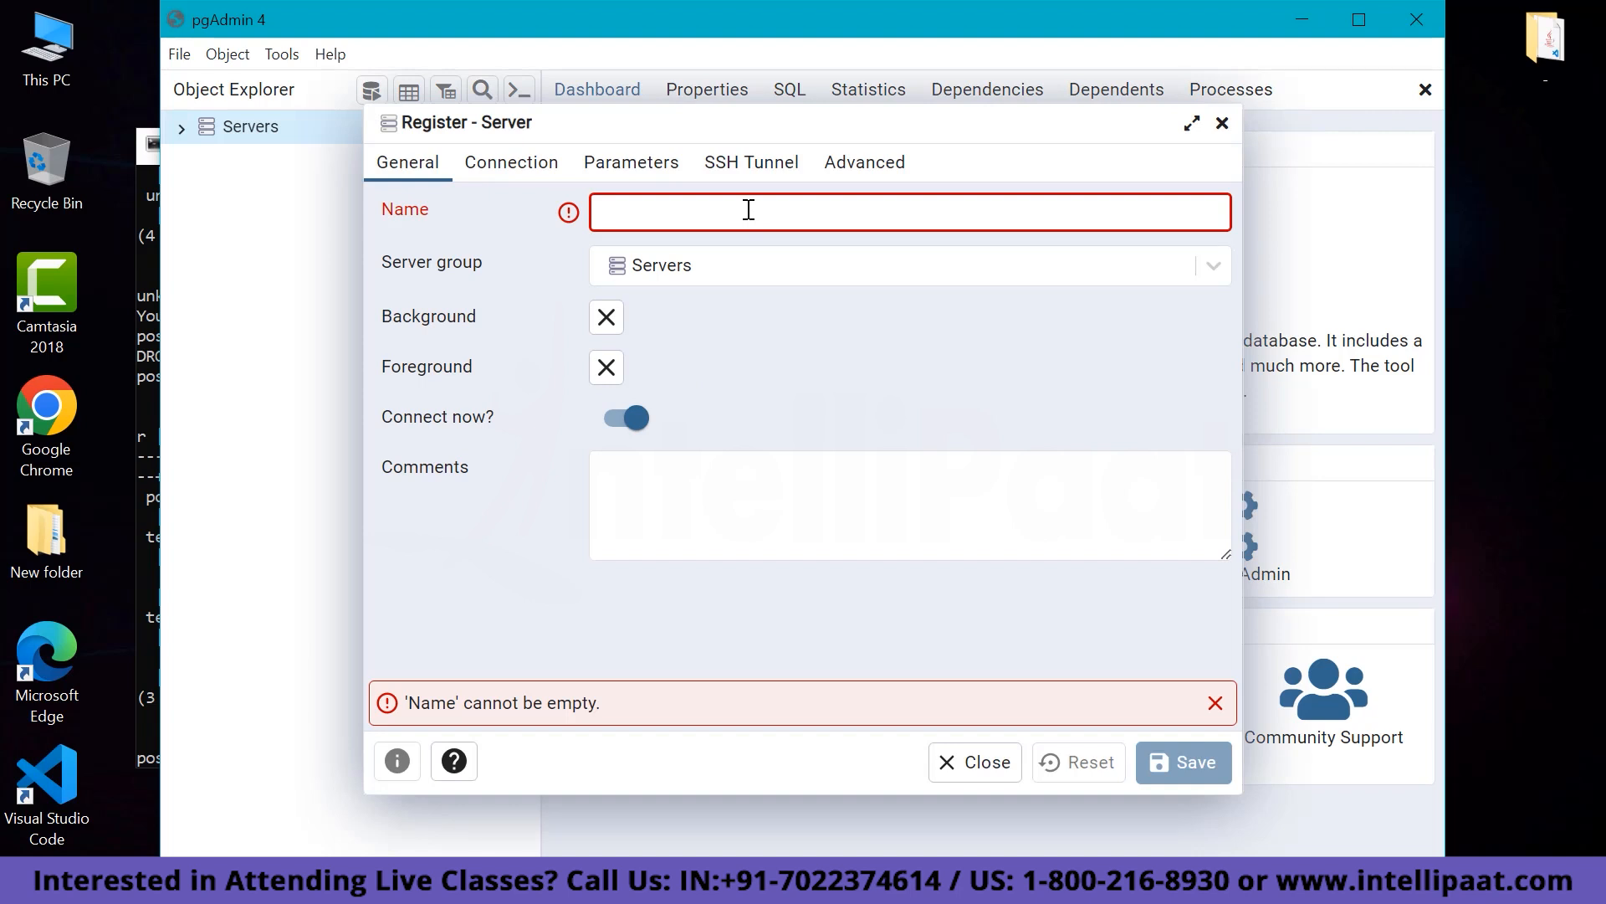
pyautogui.write('Server')
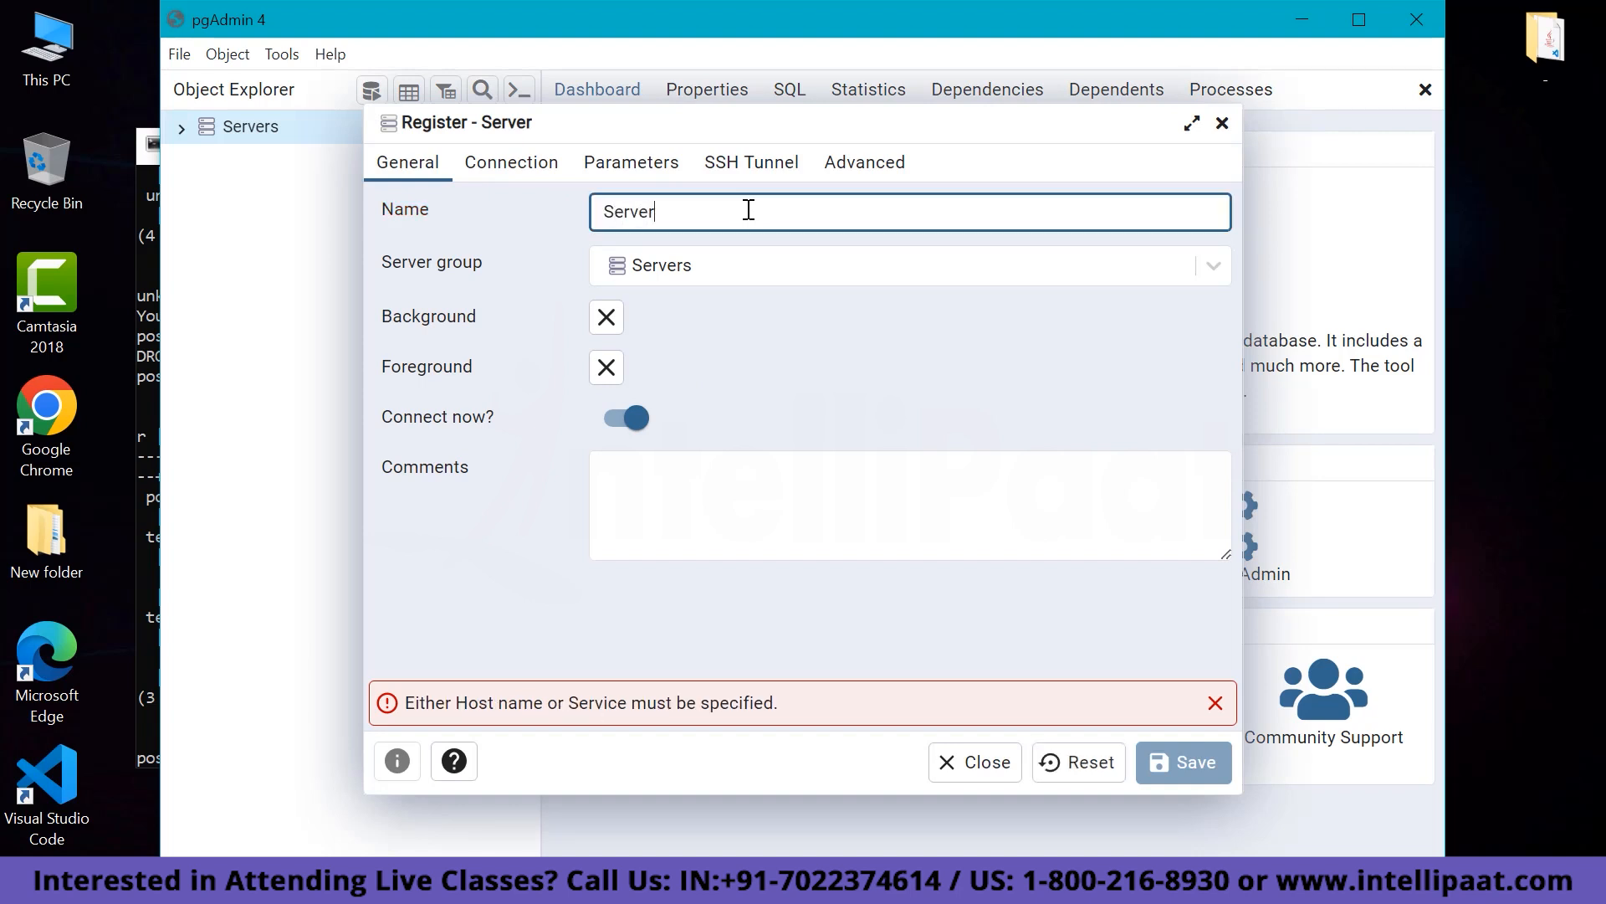
pyautogui.write(' 1')
# Enter localhost as the server's host name in its connection settings.
pyautogui.click(520, 164)
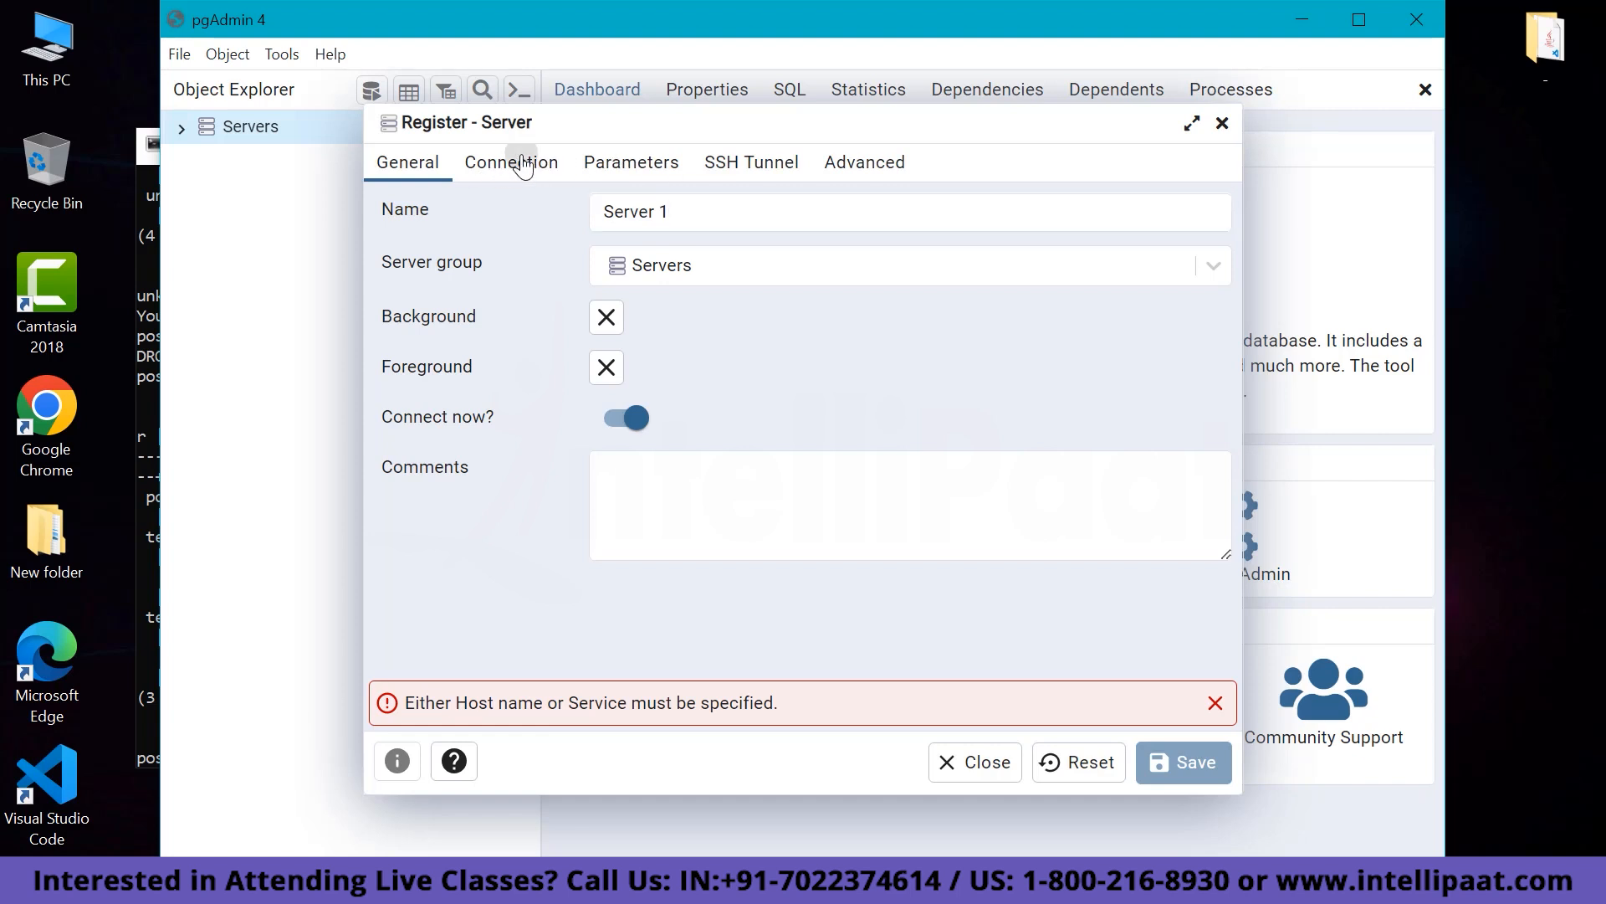
pyautogui.click(658, 209)
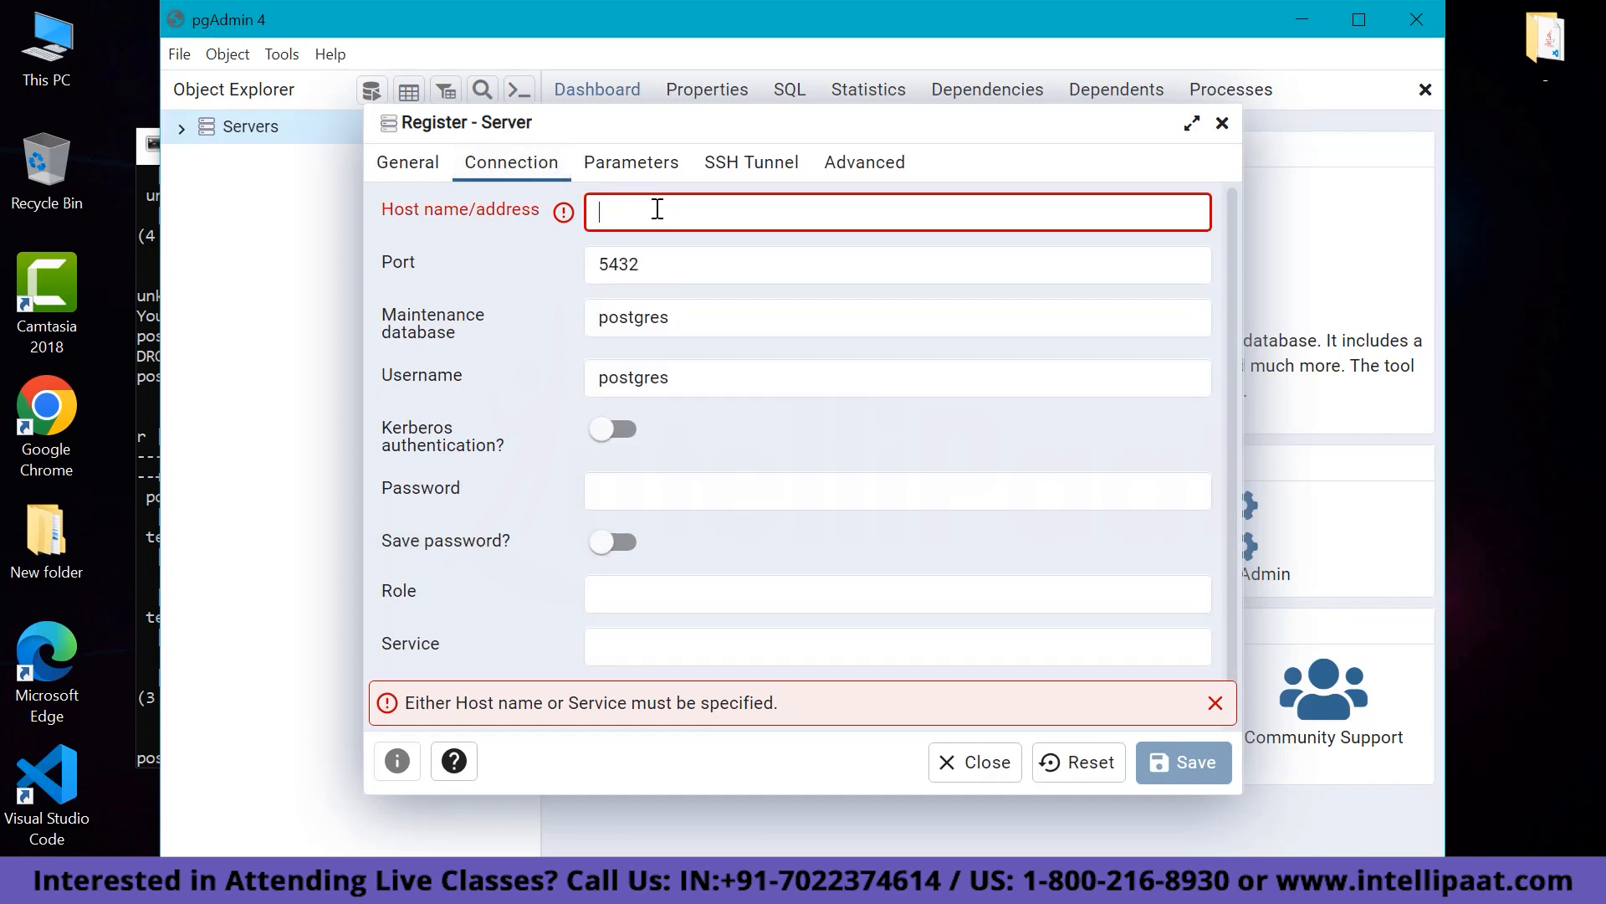
pyautogui.write('lo')
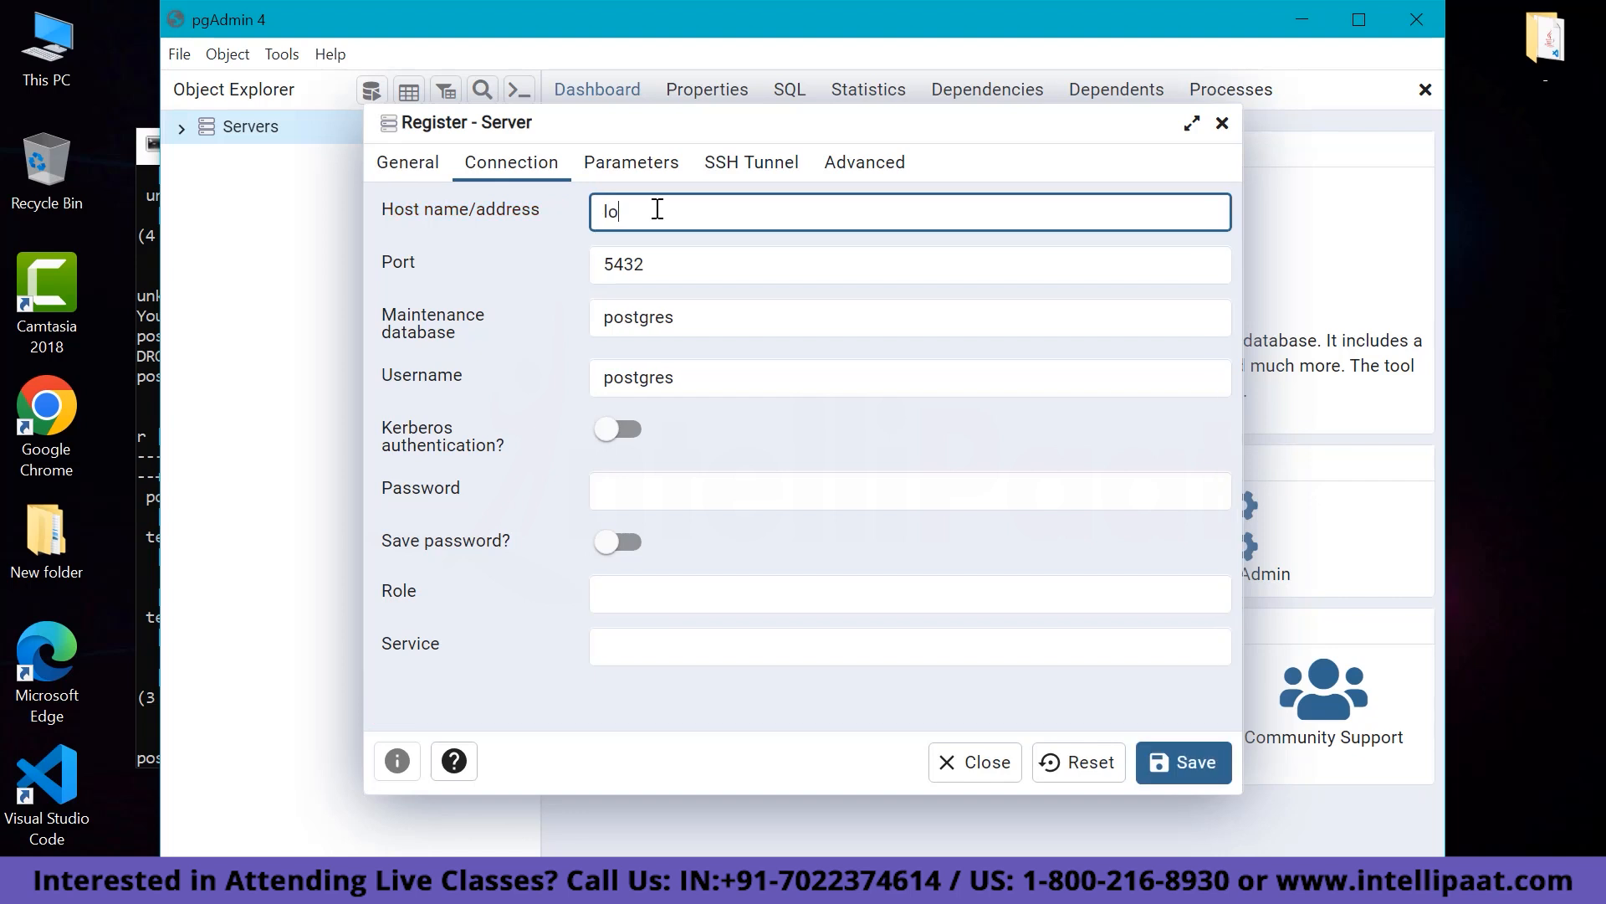
pyautogui.write('calhost')
# Supply the database password in the connection settings and save the Server 1 registration.
pyautogui.click(394, 167)
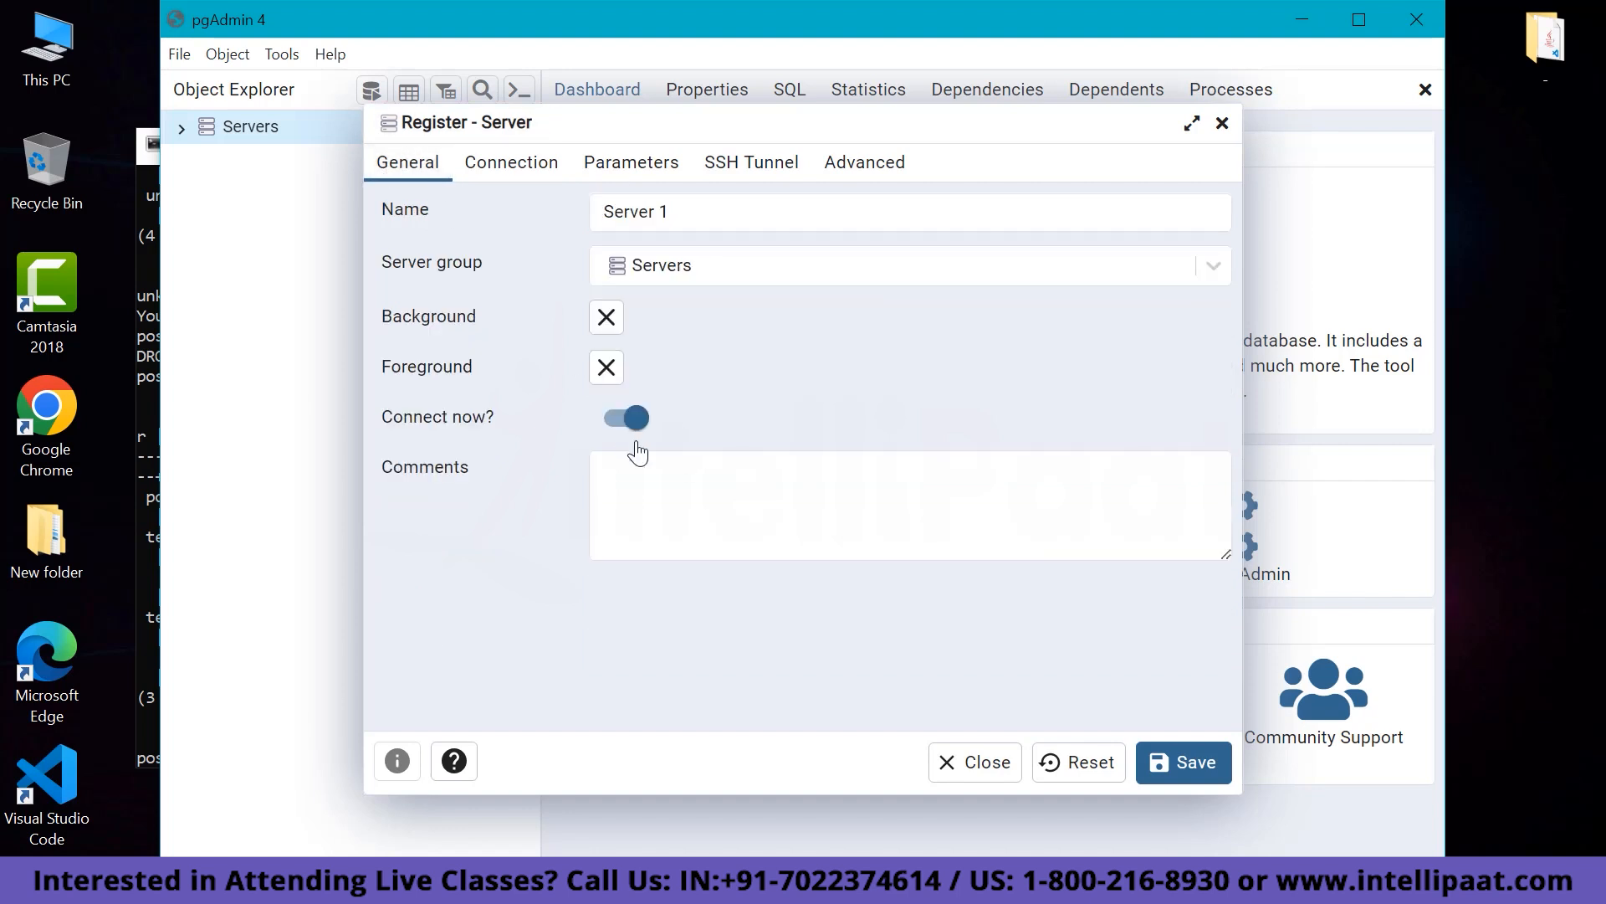
pyautogui.click(1178, 768)
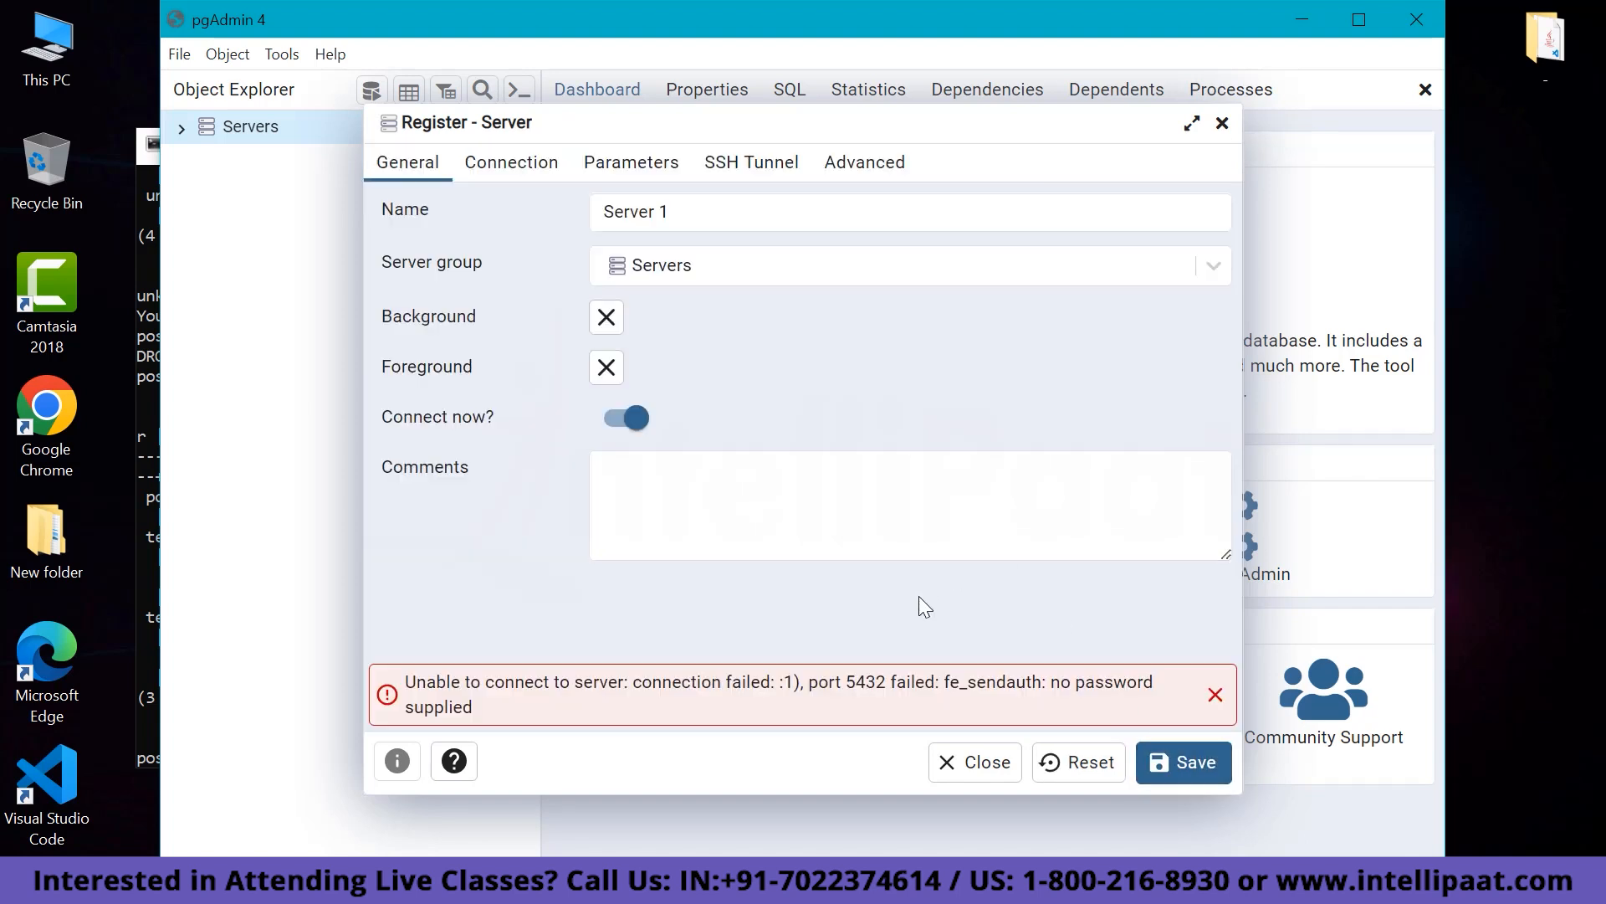
pyautogui.click(517, 167)
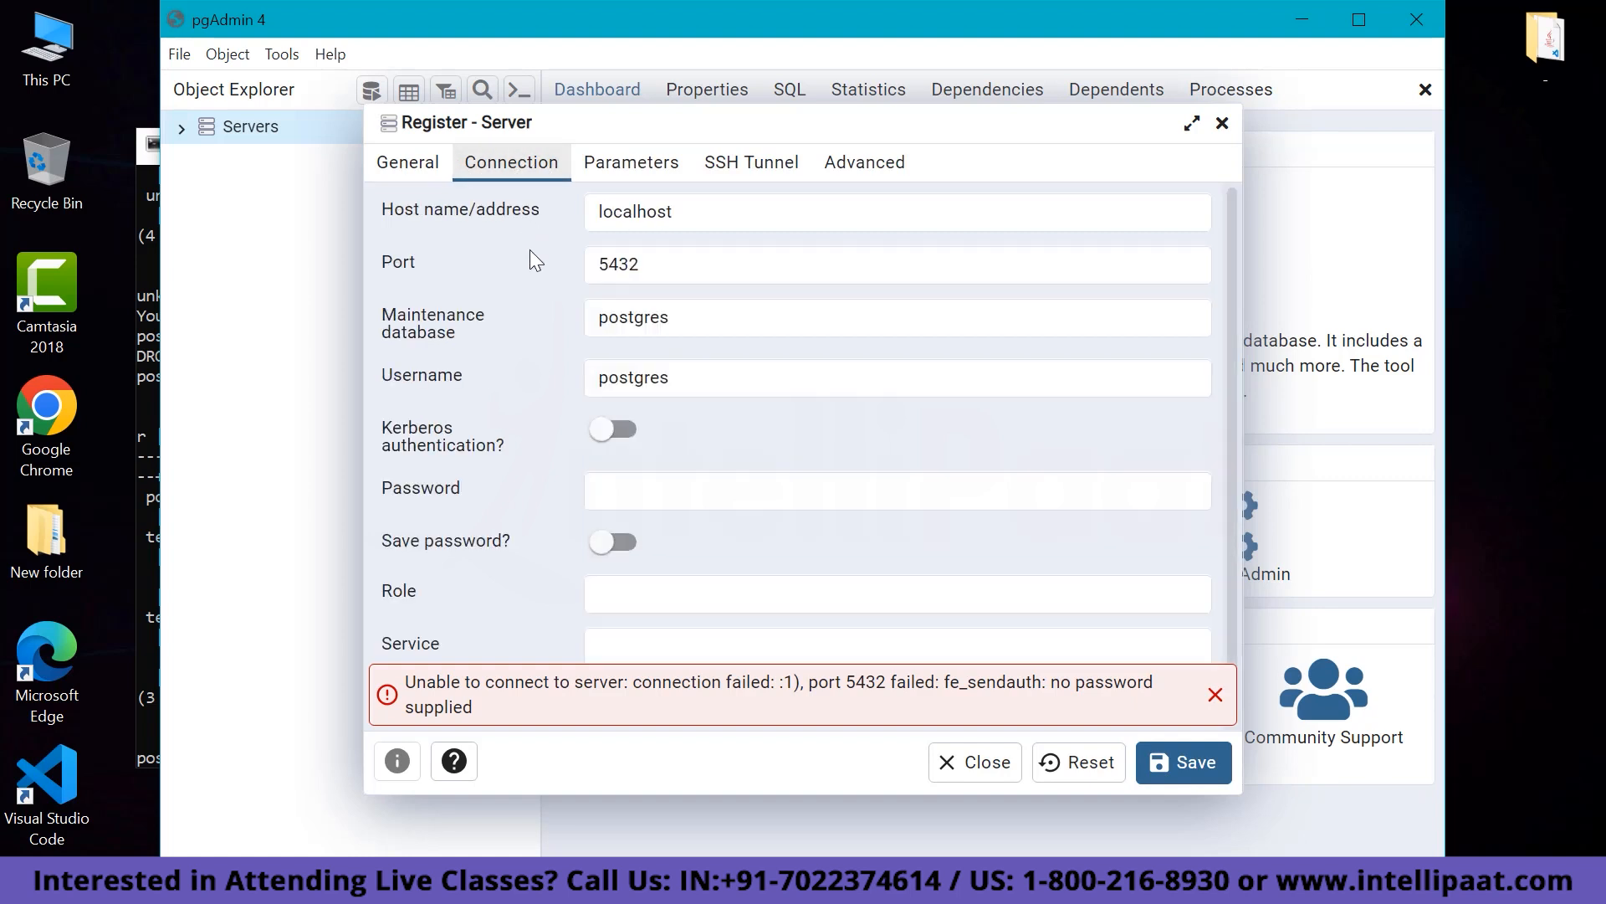
pyautogui.click(720, 492)
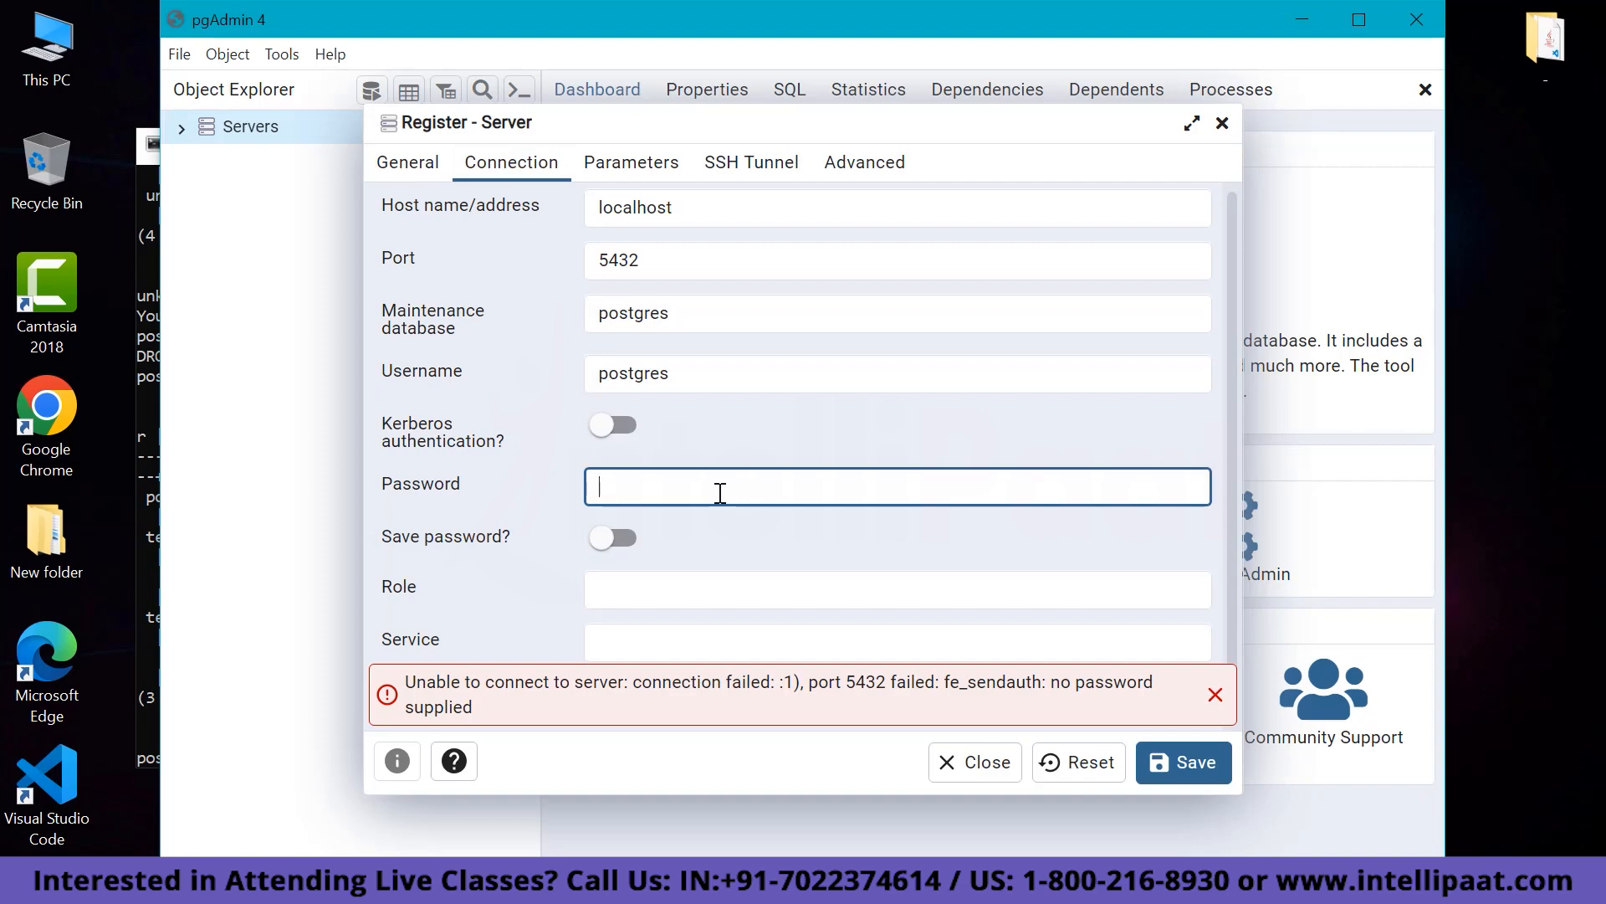
pyautogui.write('p')
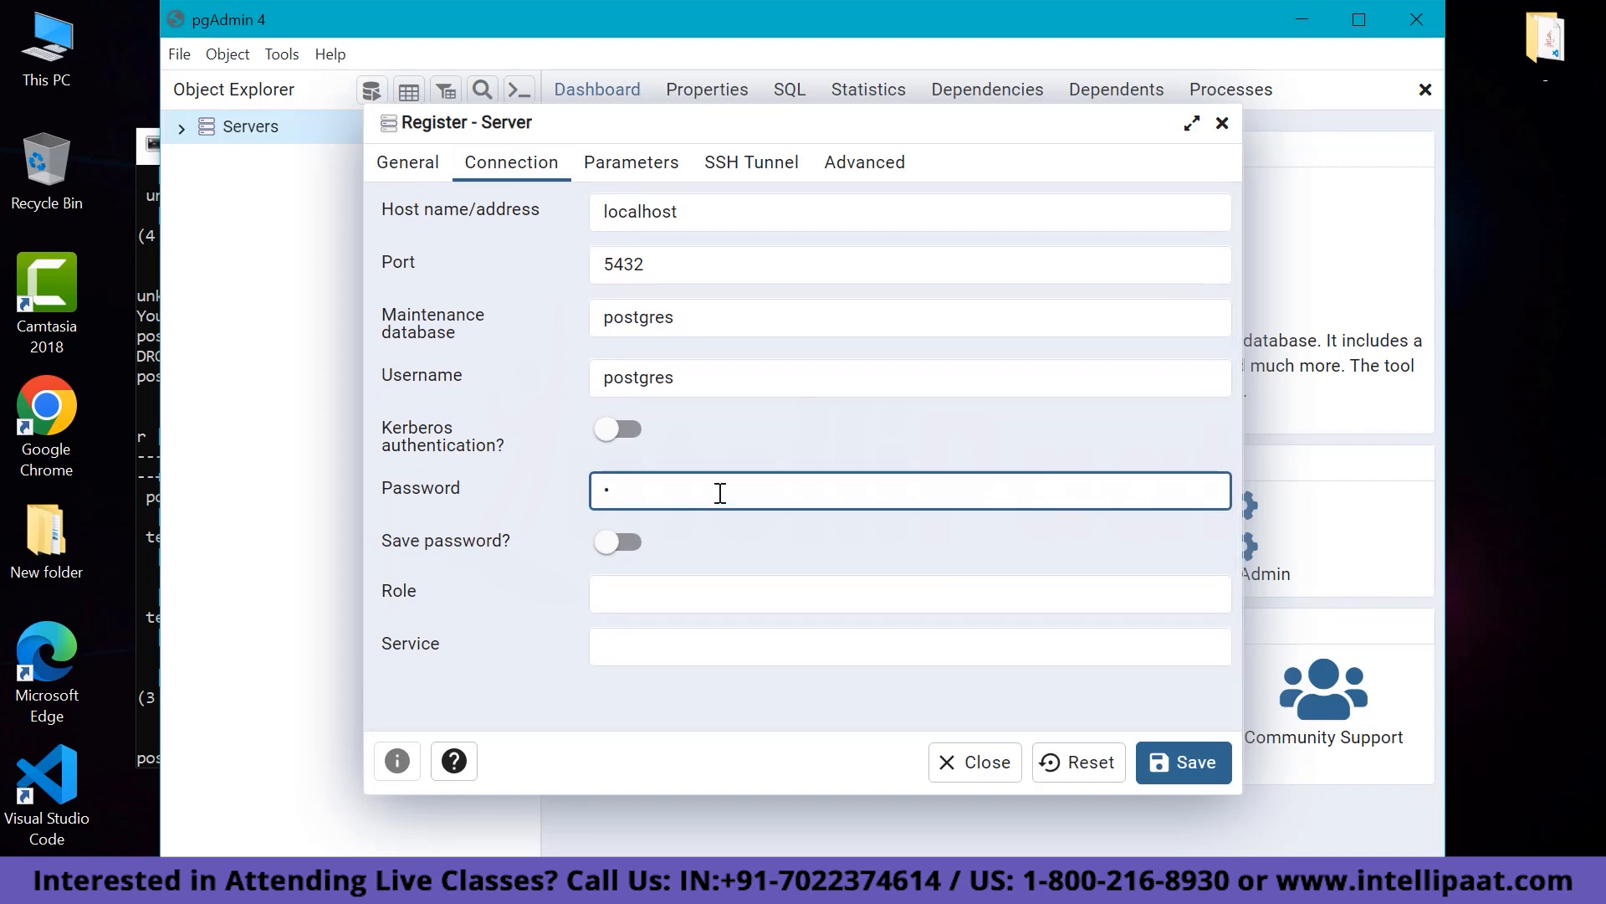
pyautogui.write('ass')
pyautogui.click(418, 165)
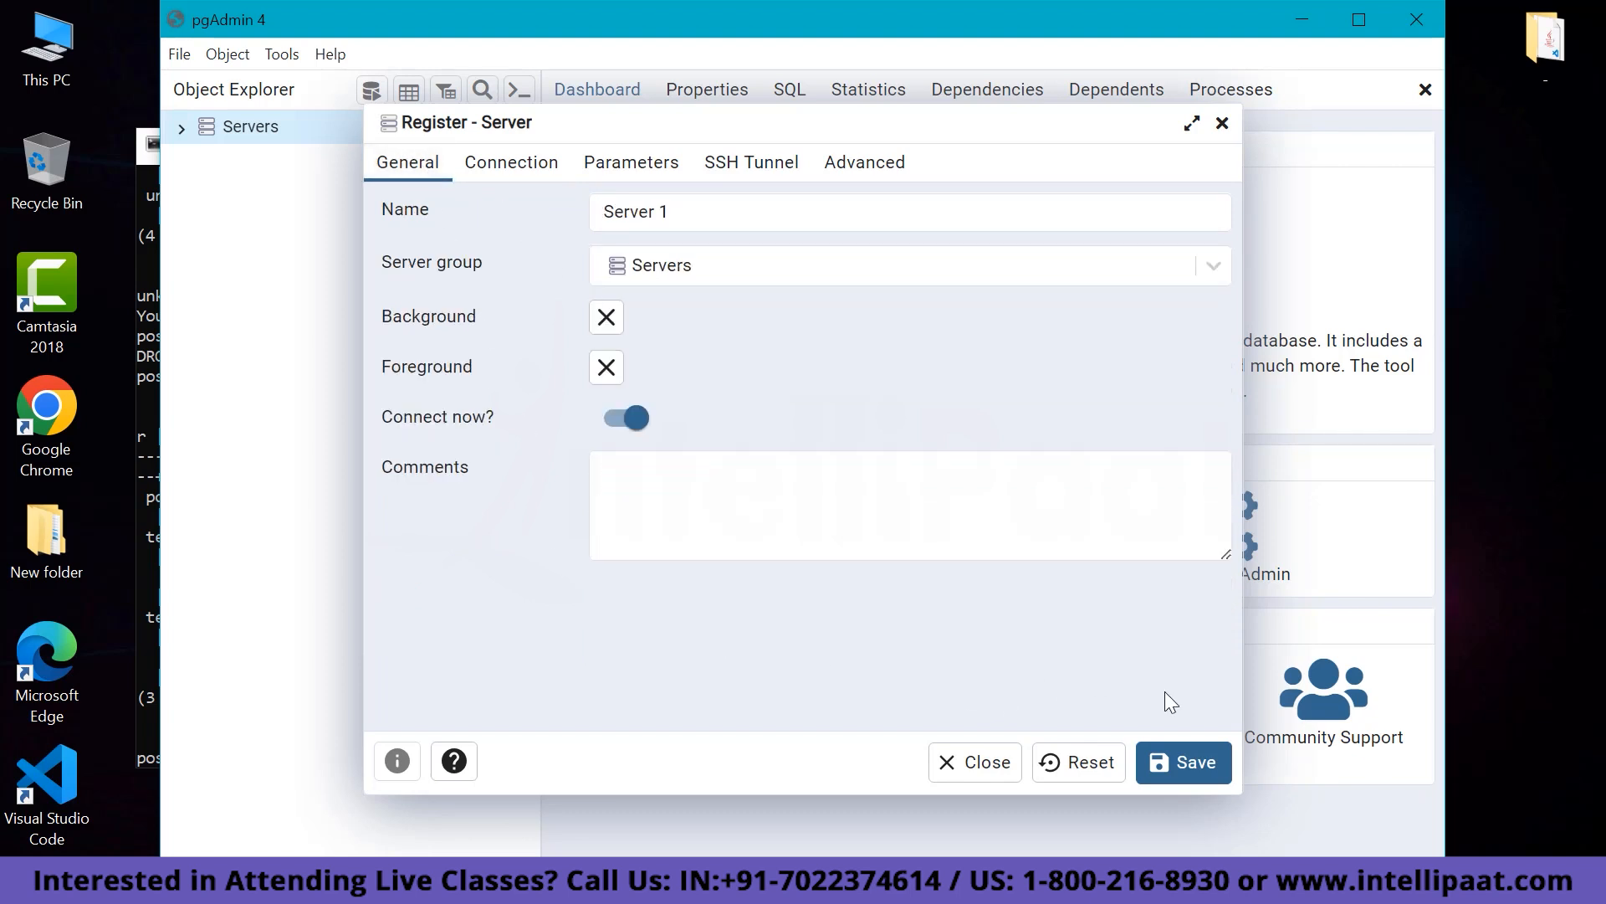
pyautogui.click(1192, 763)
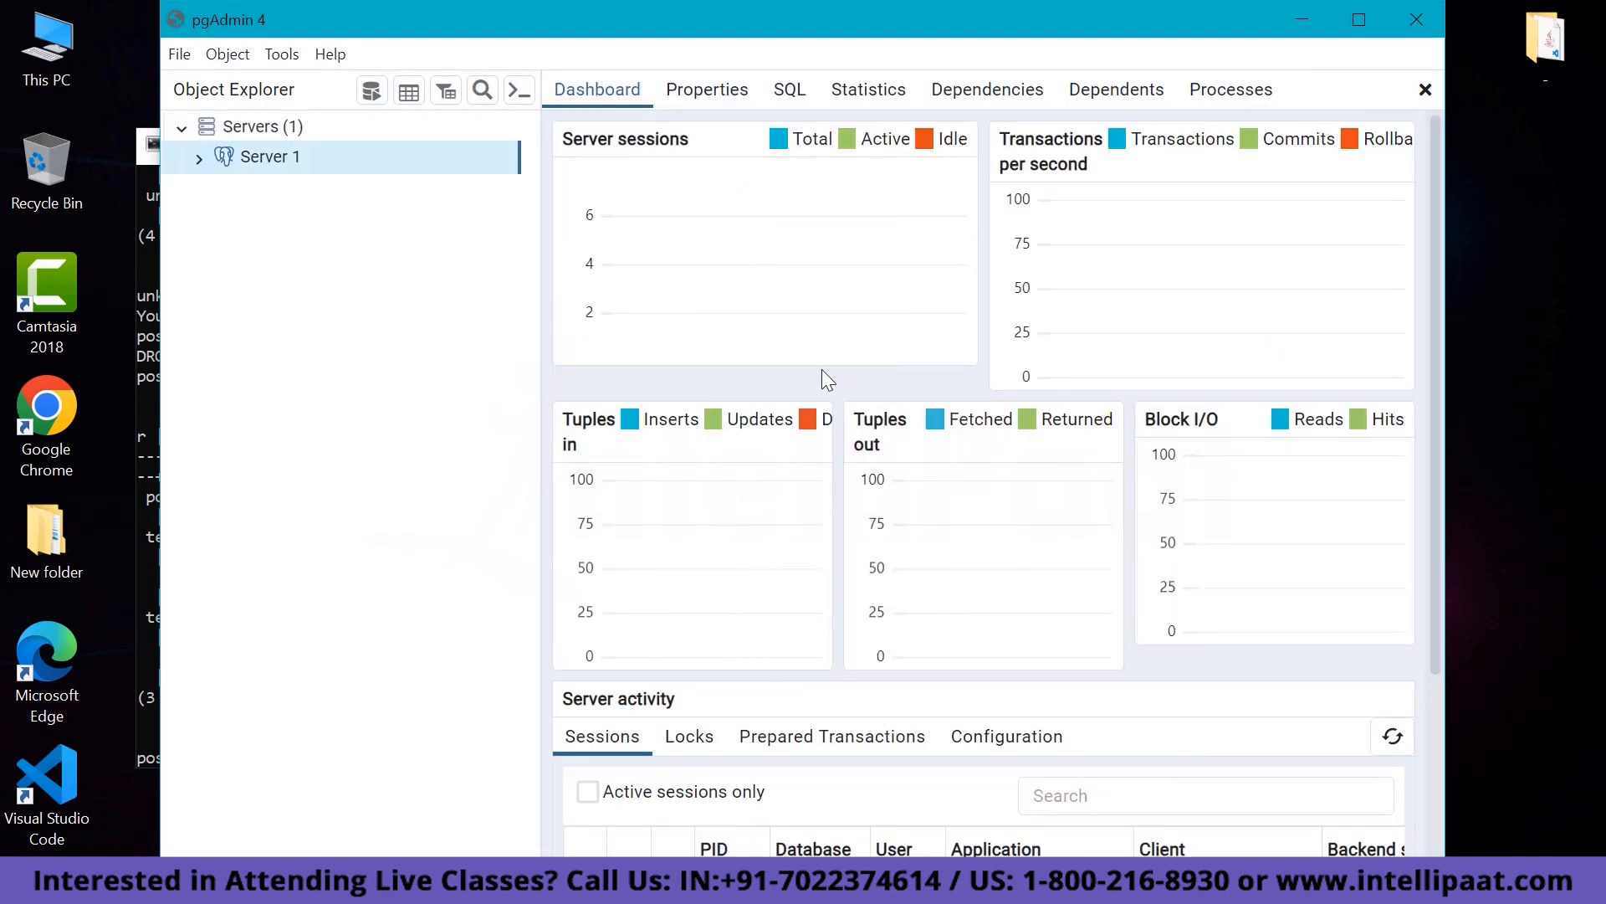
# Expand Server 1 > Databases > postgres > Schemas down to the public schema's Tables group.
pyautogui.click(201, 158)
pyautogui.click(220, 189)
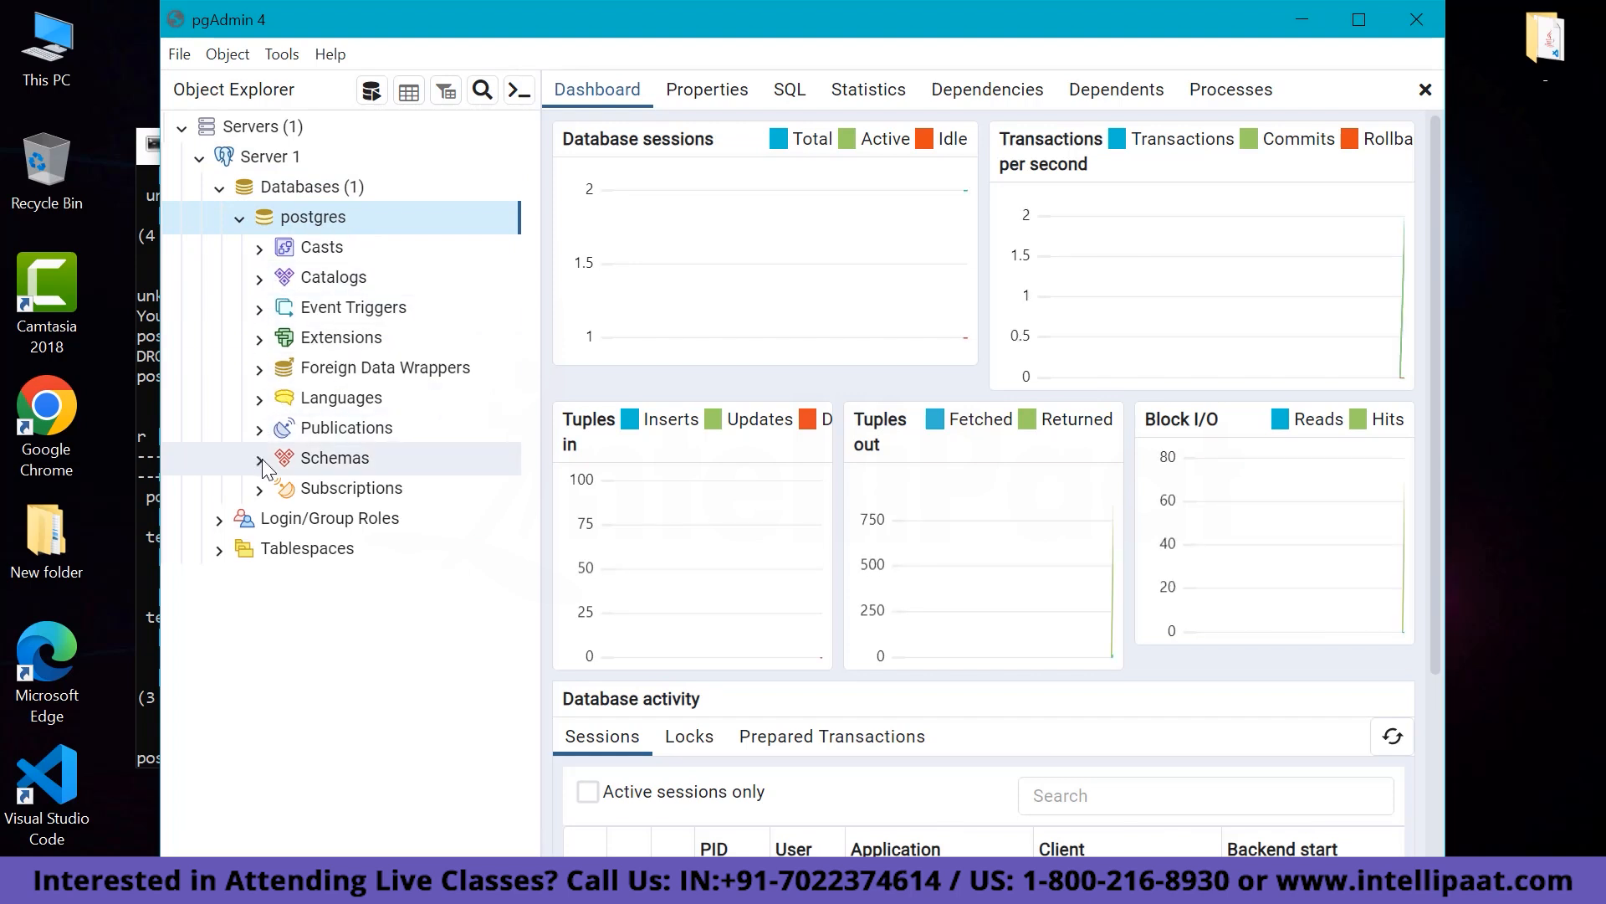
pyautogui.click(285, 488)
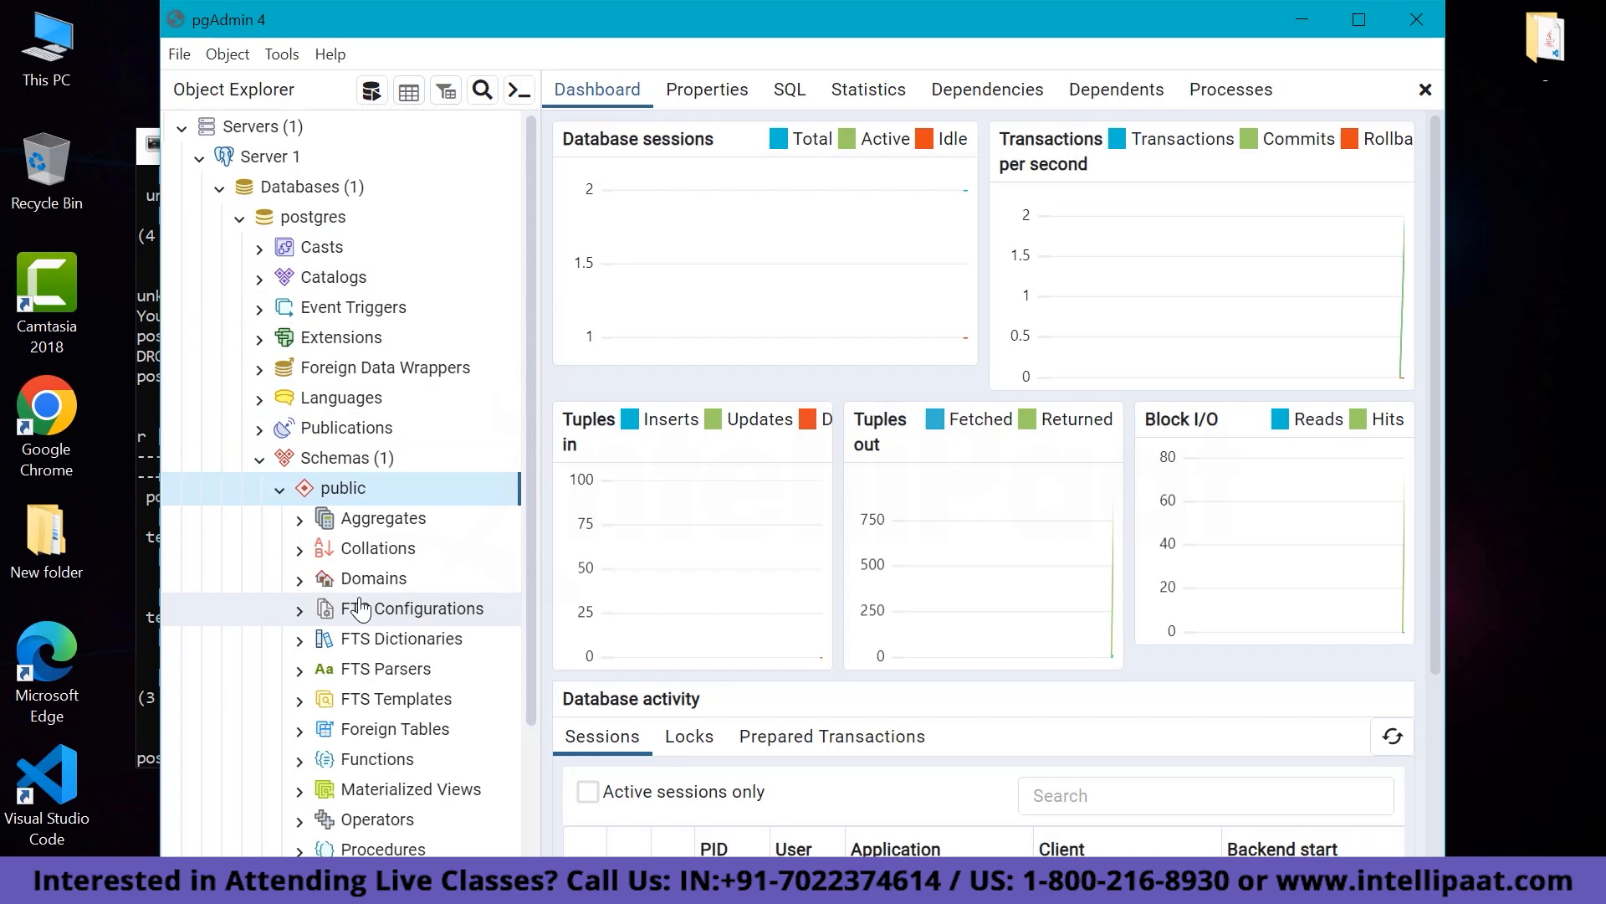
pyautogui.scroll(-1, 356, 607)
pyautogui.scroll(-1, 359, 607)
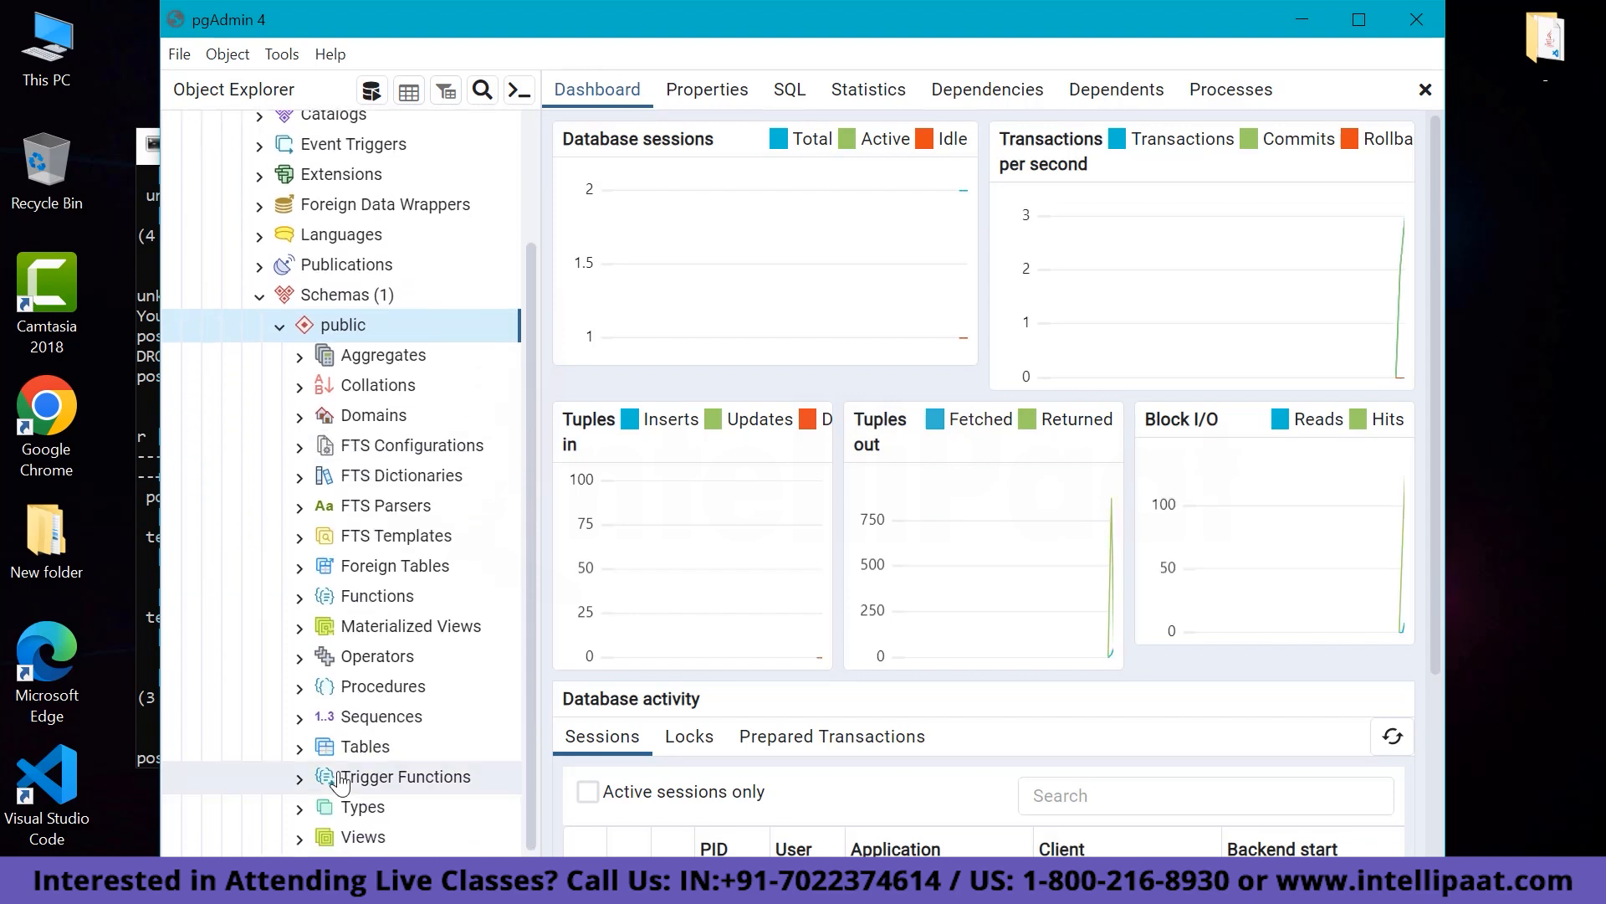
pyautogui.click(302, 753)
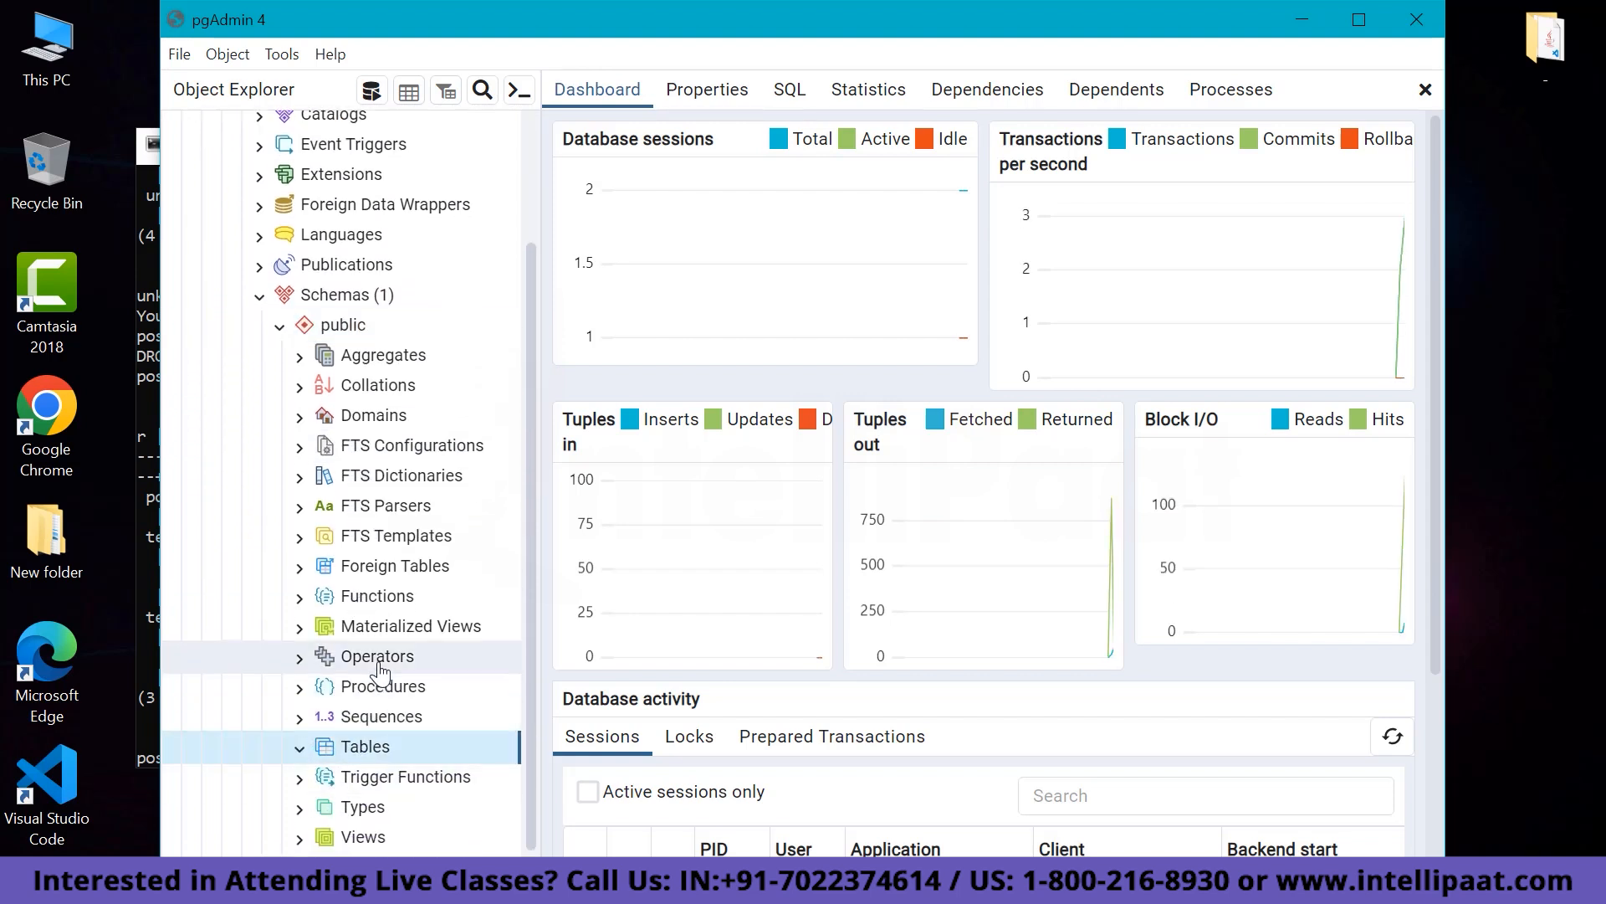
pyautogui.scroll(2, 351, 656)
pyautogui.click(422, 523)
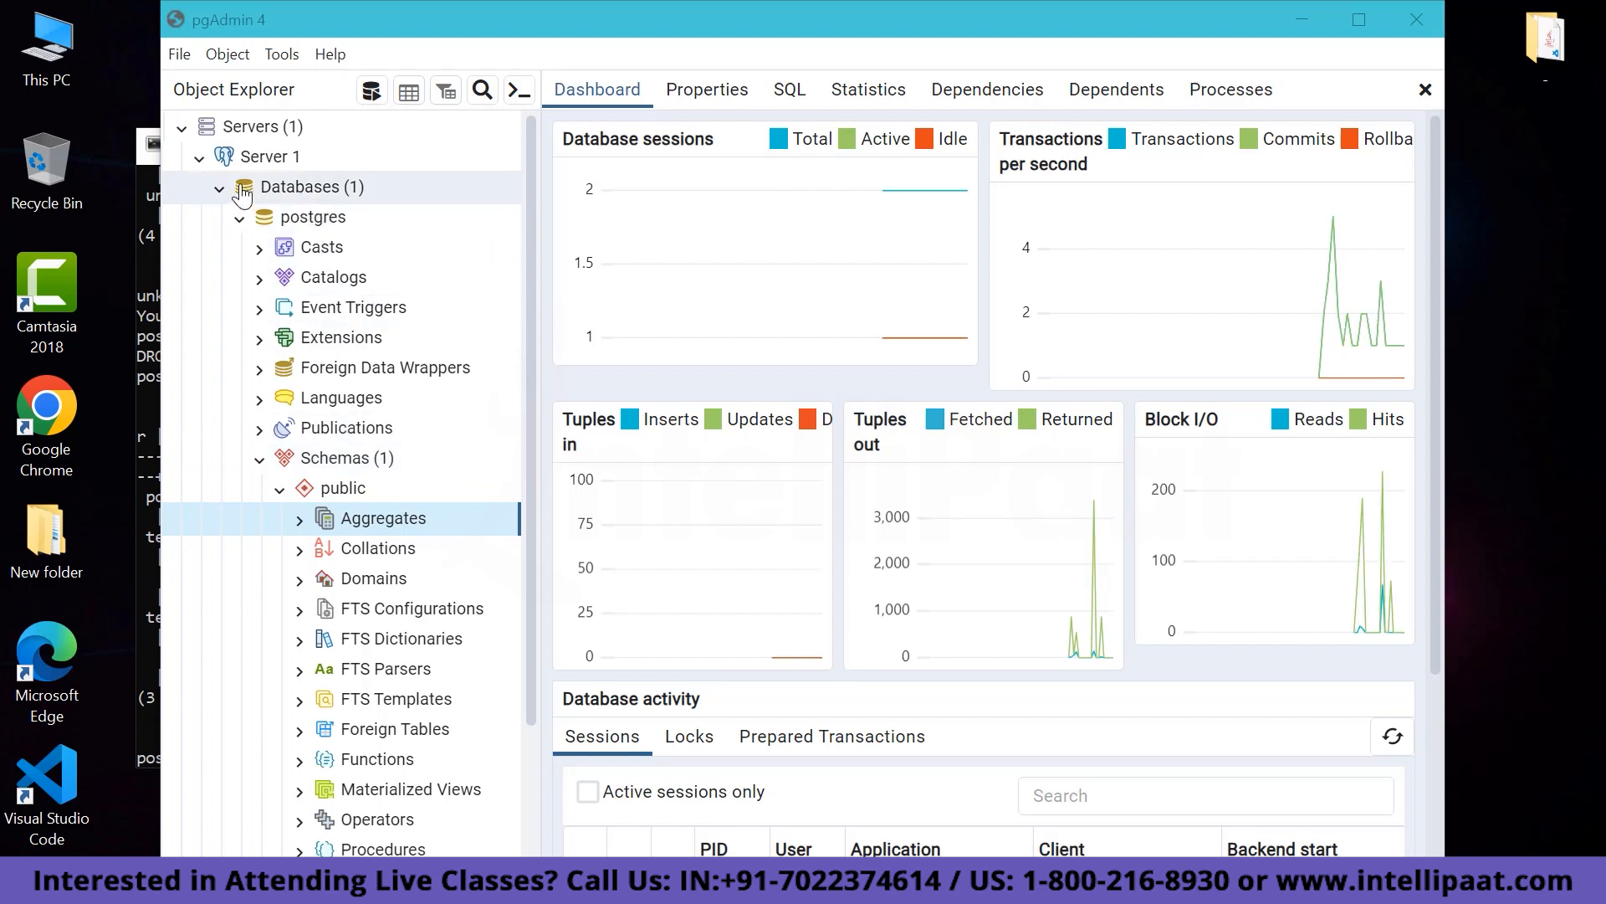
# Create a new database named db1 under Server 1's Databases.
pyautogui.rightClick(343, 191)
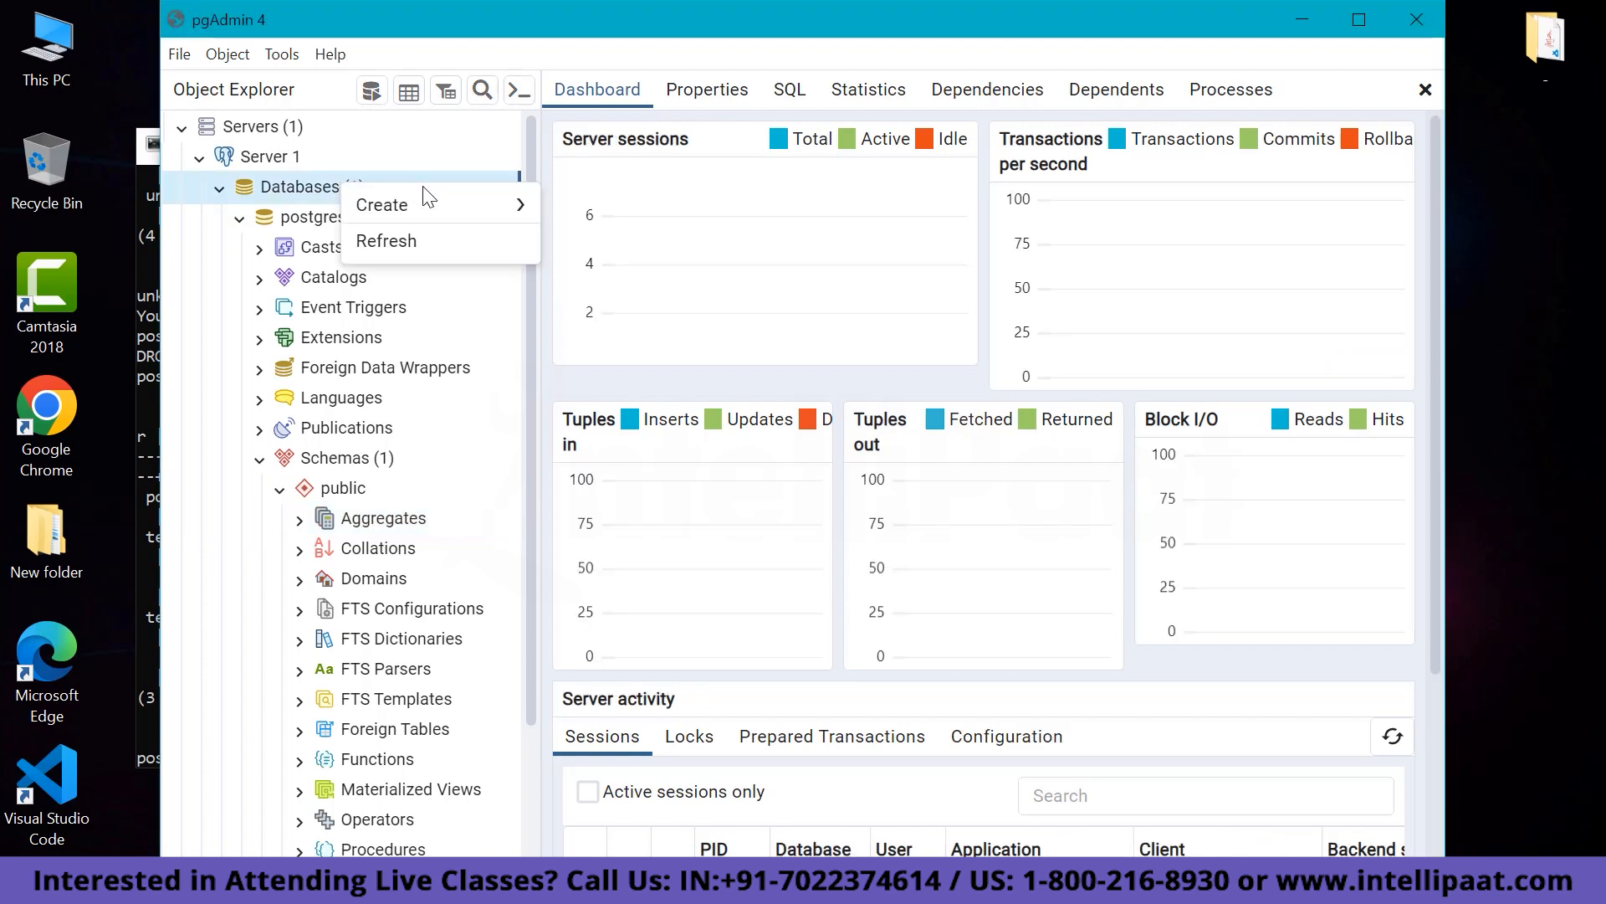
pyautogui.moveTo(449, 215)
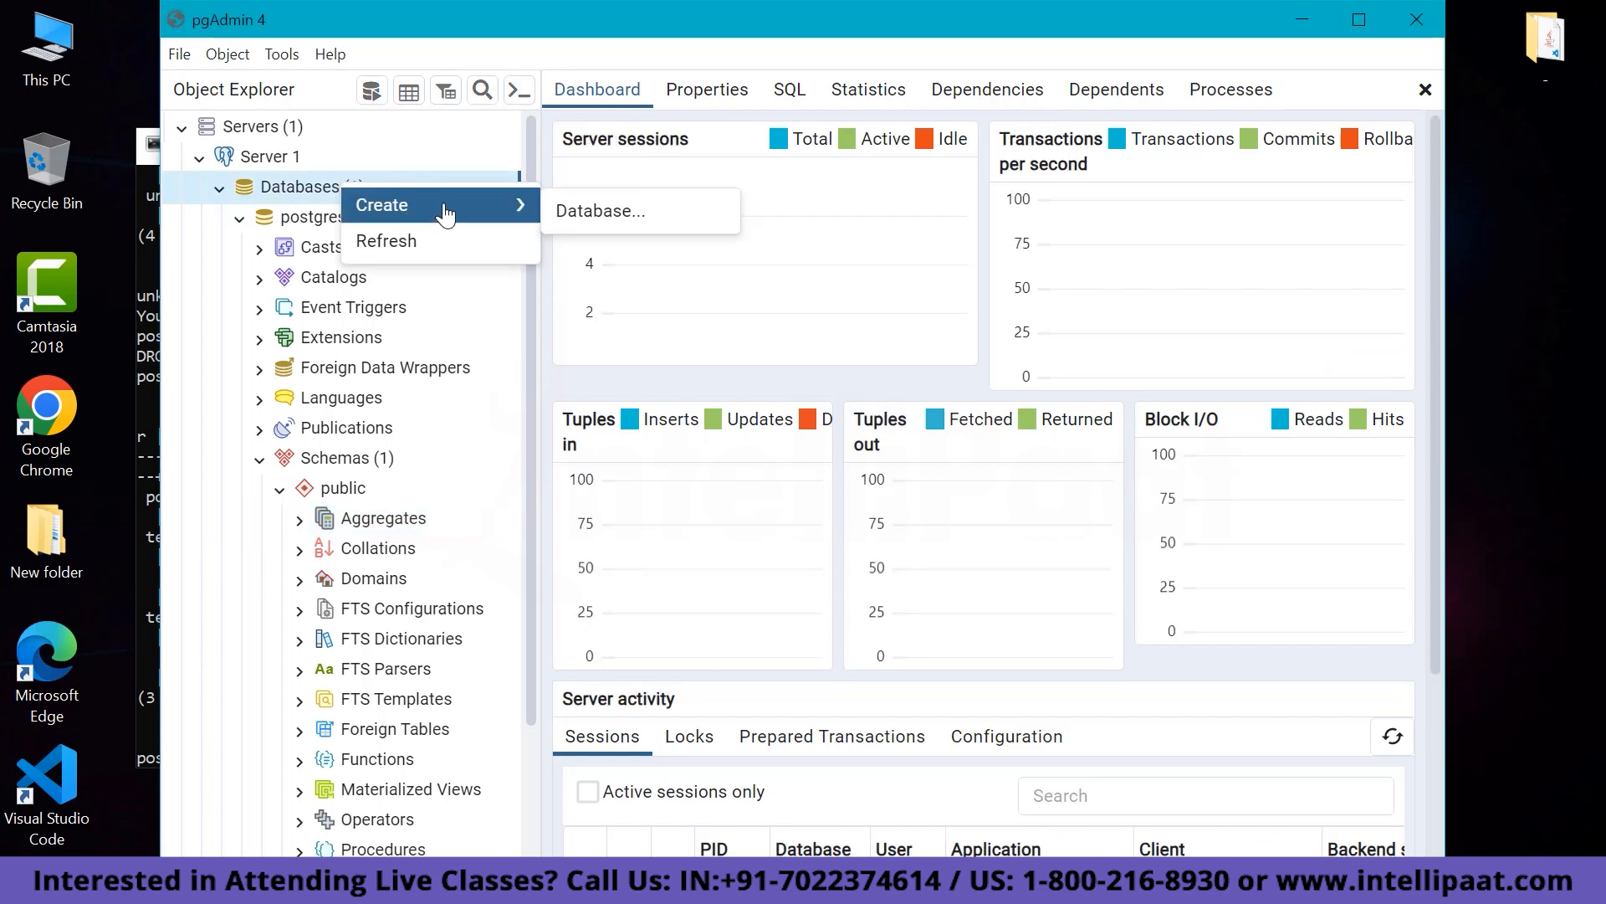
pyautogui.click(565, 212)
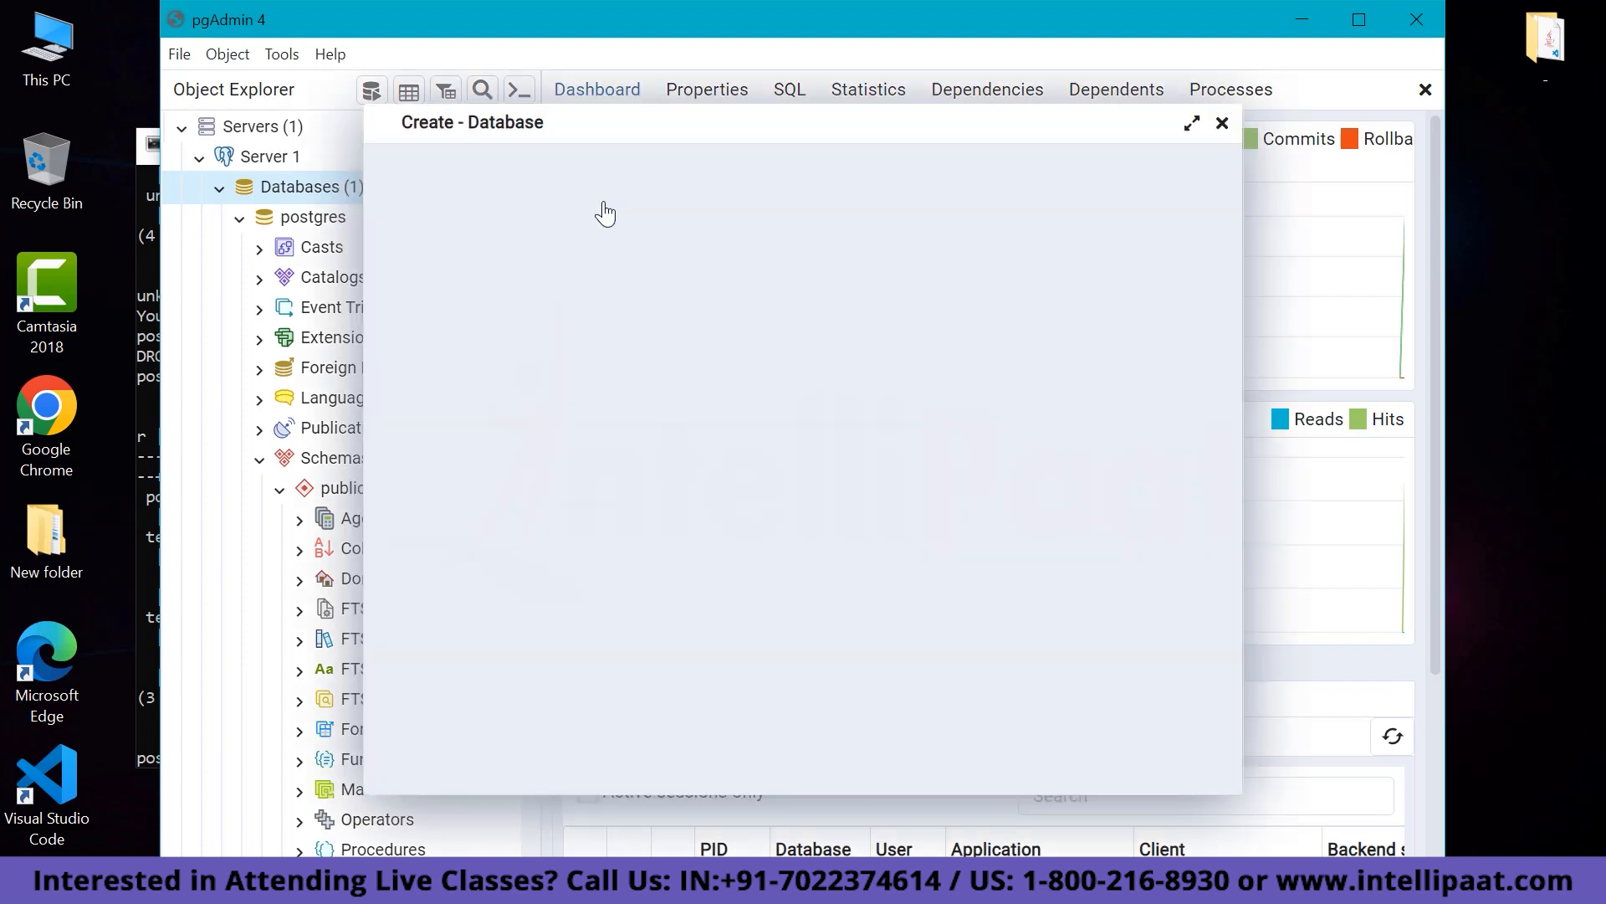
pyautogui.click(681, 220)
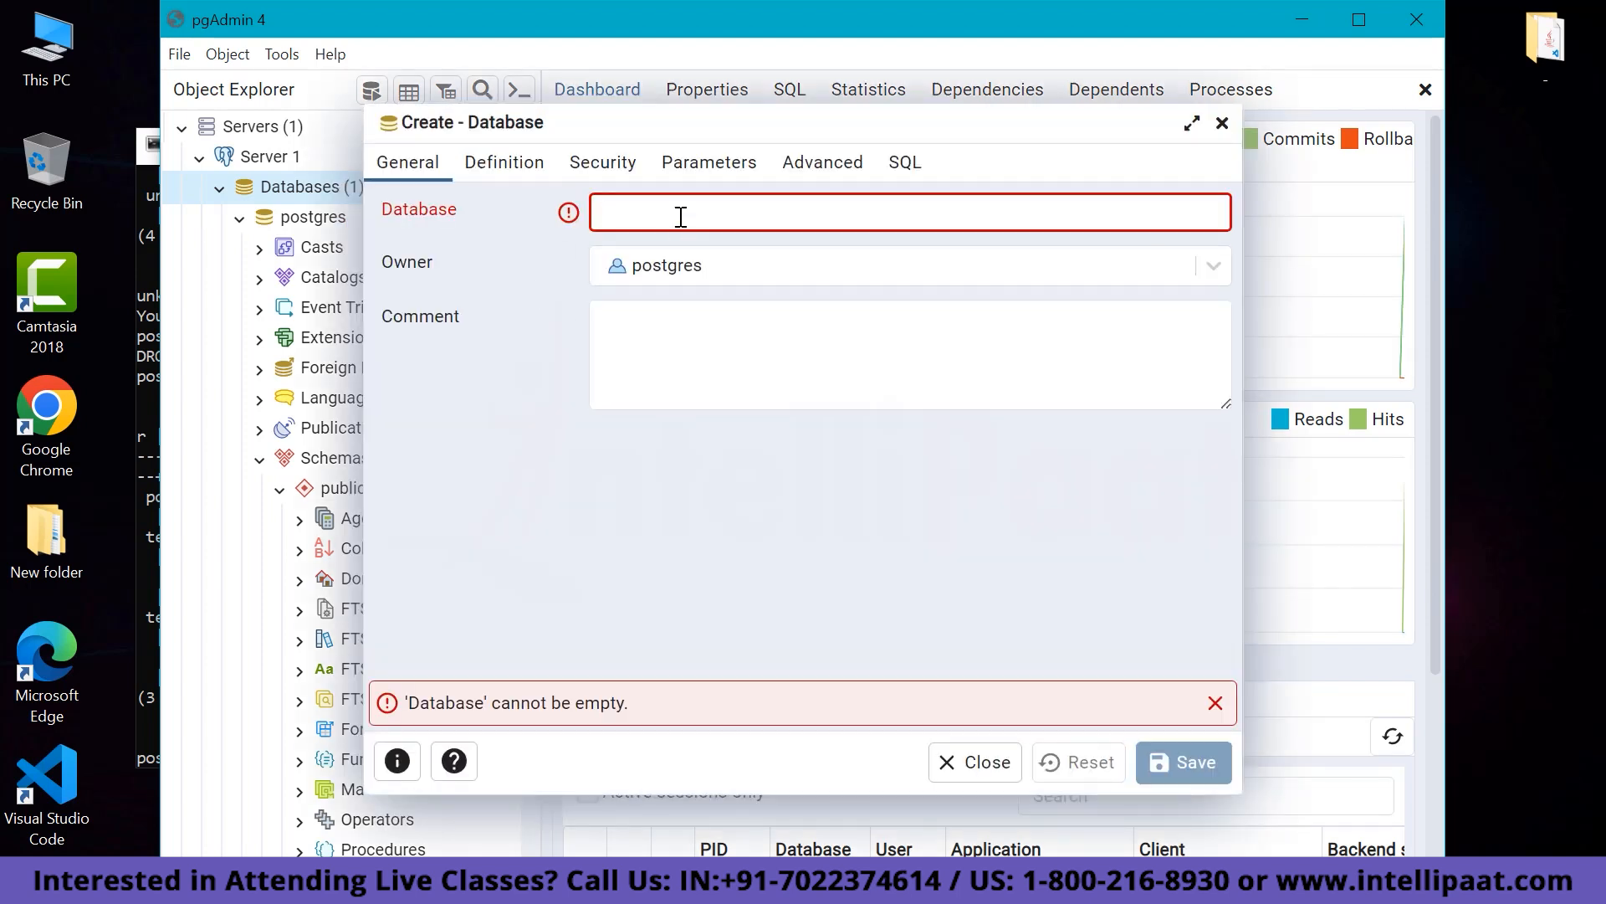
pyautogui.write('db1')
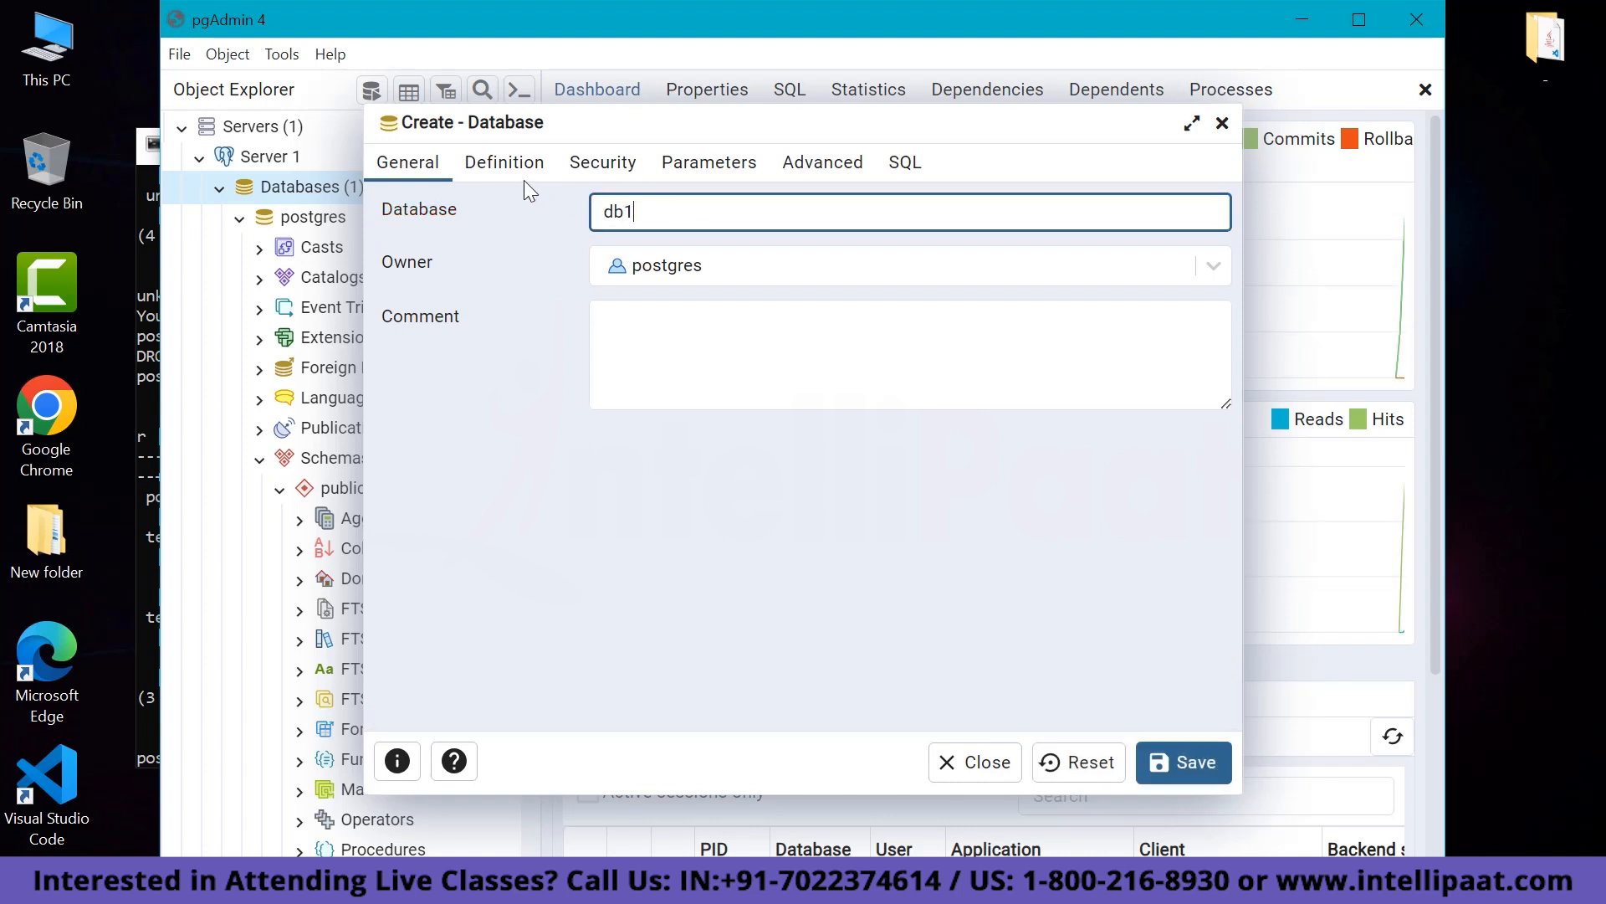
pyautogui.click(1188, 762)
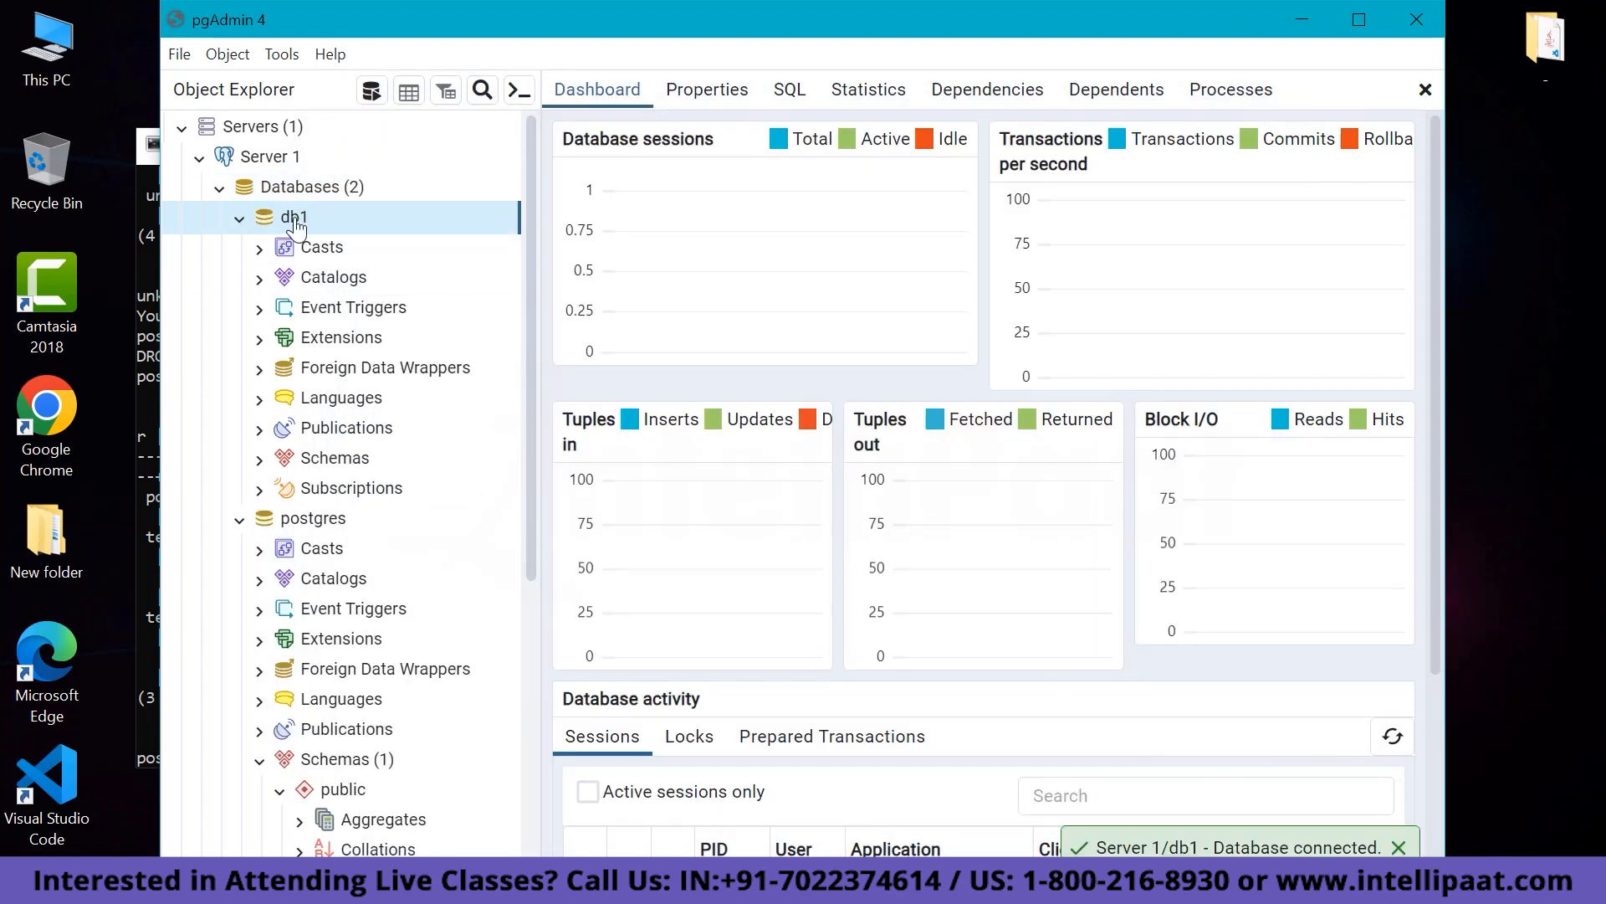
# Collapse postgres and expand db1 through Schemas to its public schema groups down to Tables.
pyautogui.click(238, 221)
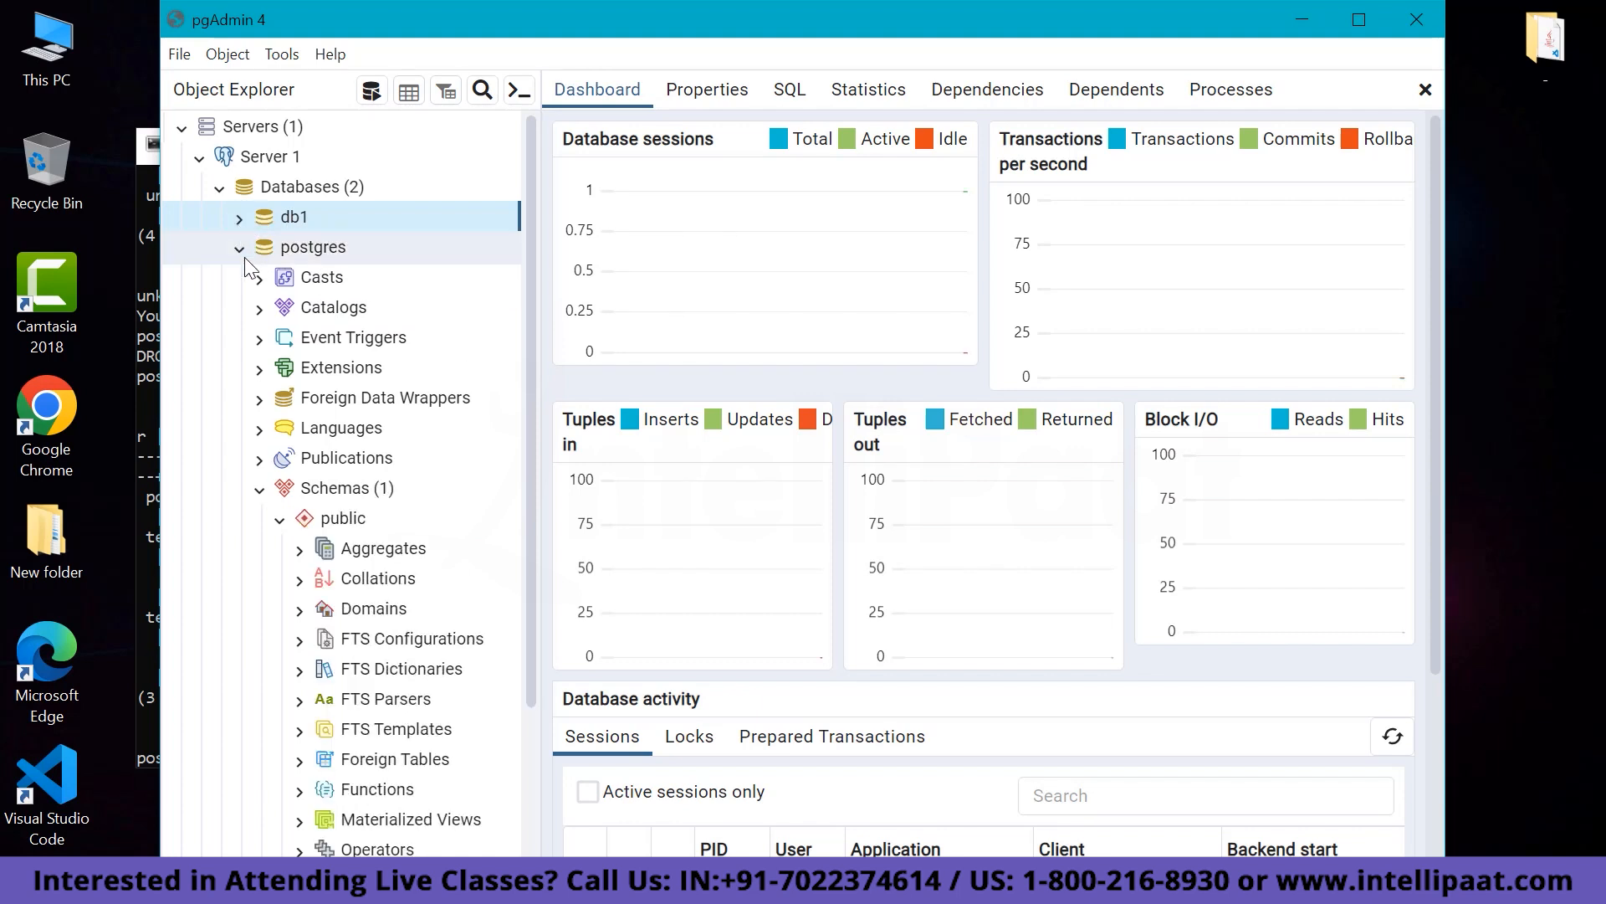
pyautogui.click(242, 253)
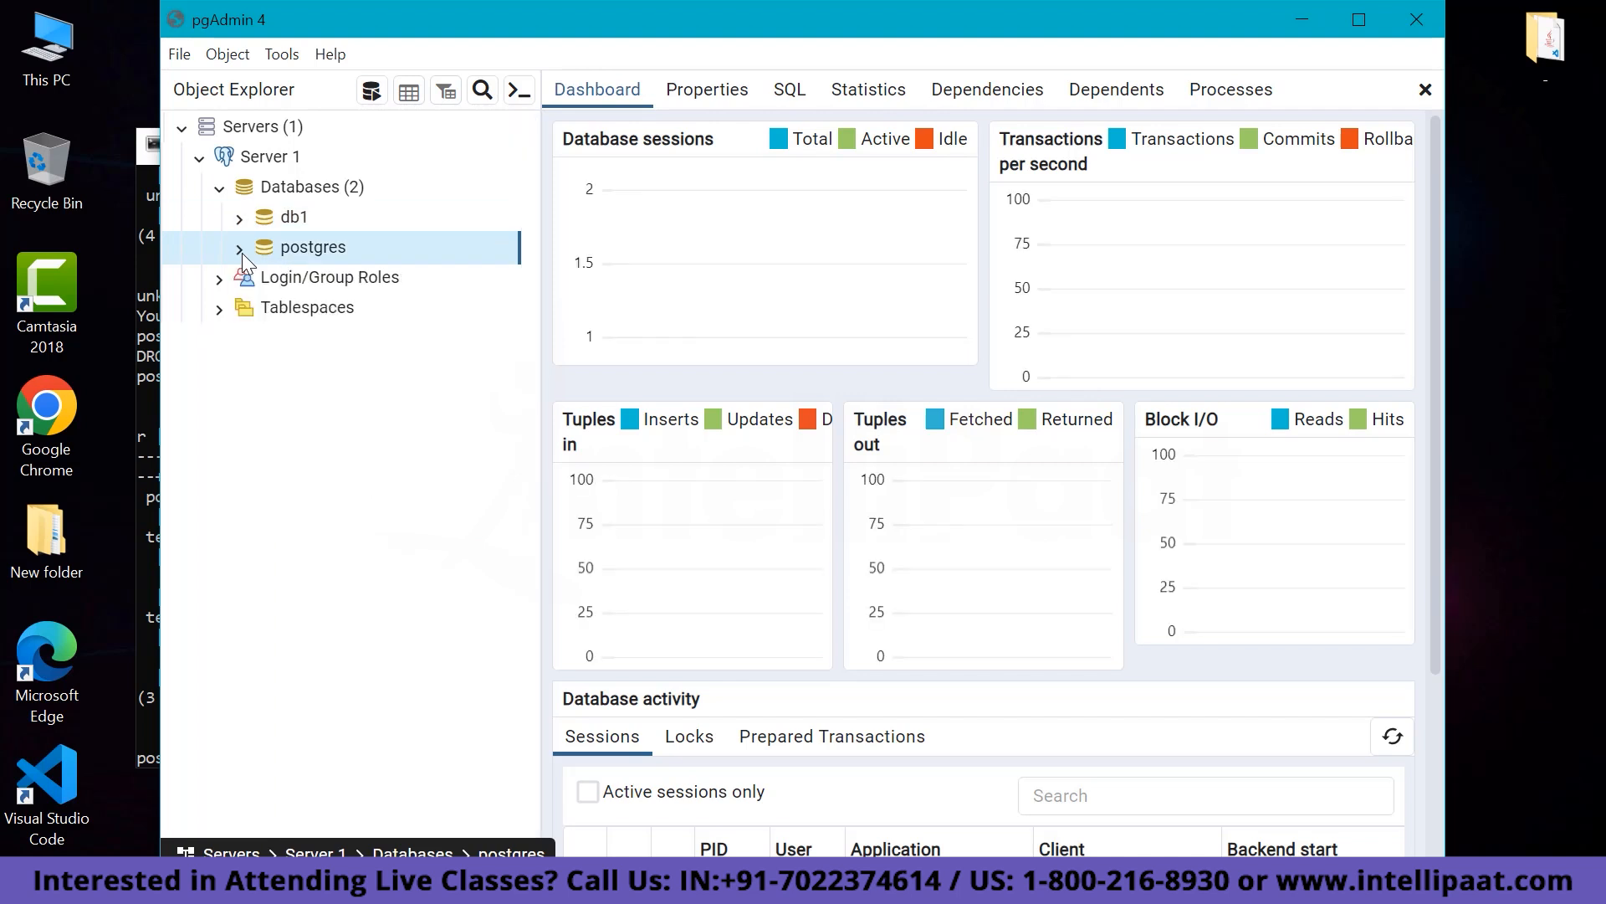
pyautogui.click(241, 220)
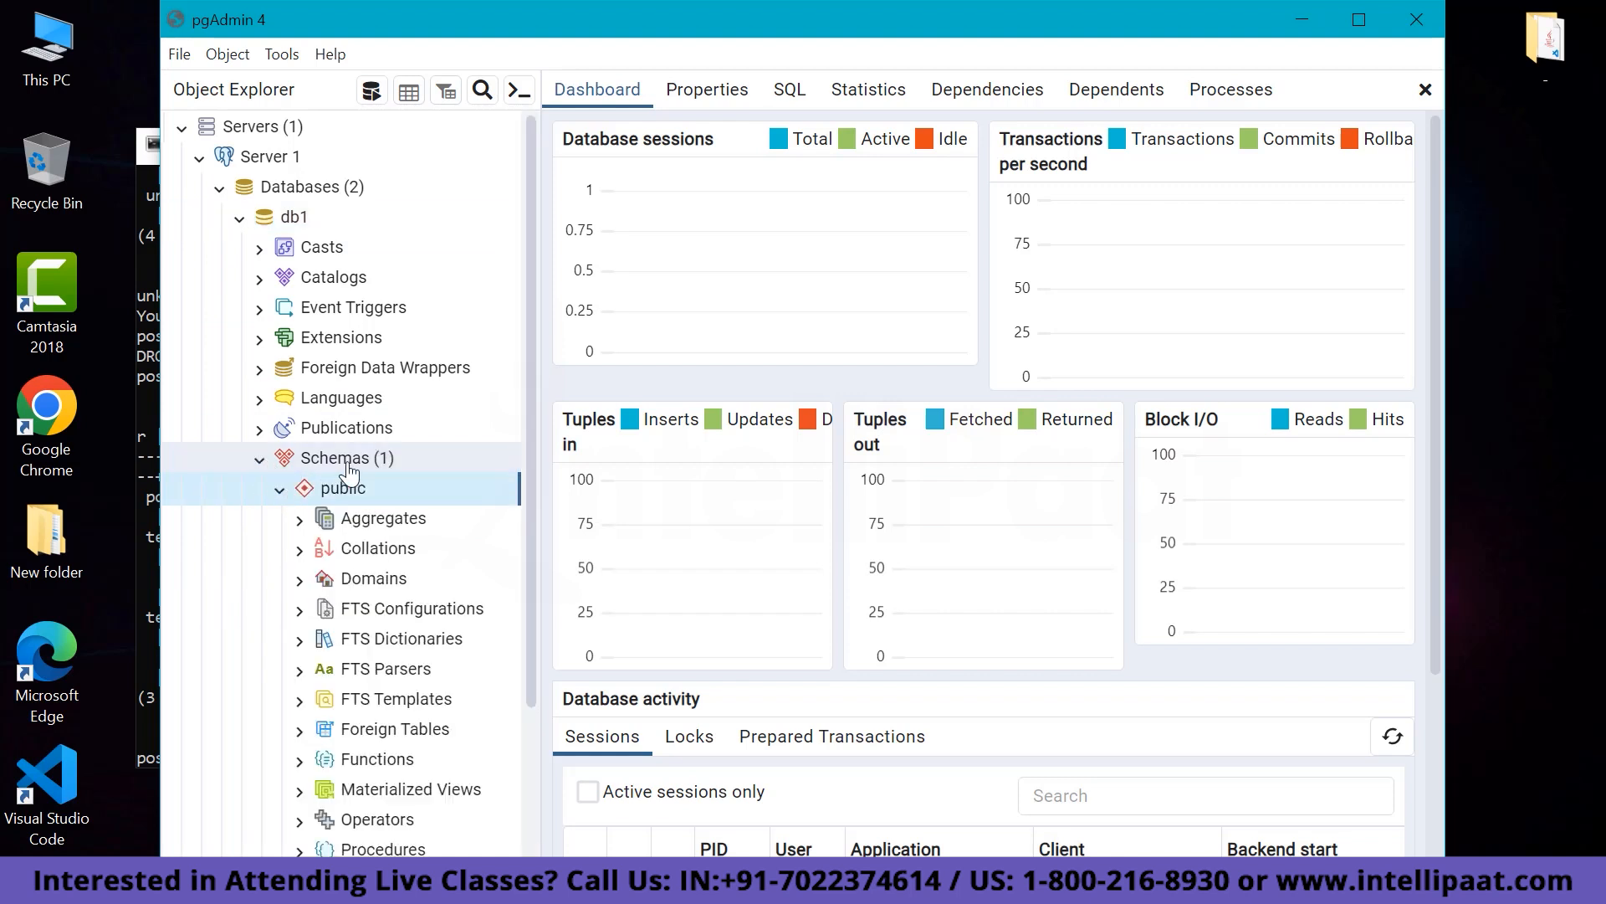
pyautogui.scroll(-2, 369, 473)
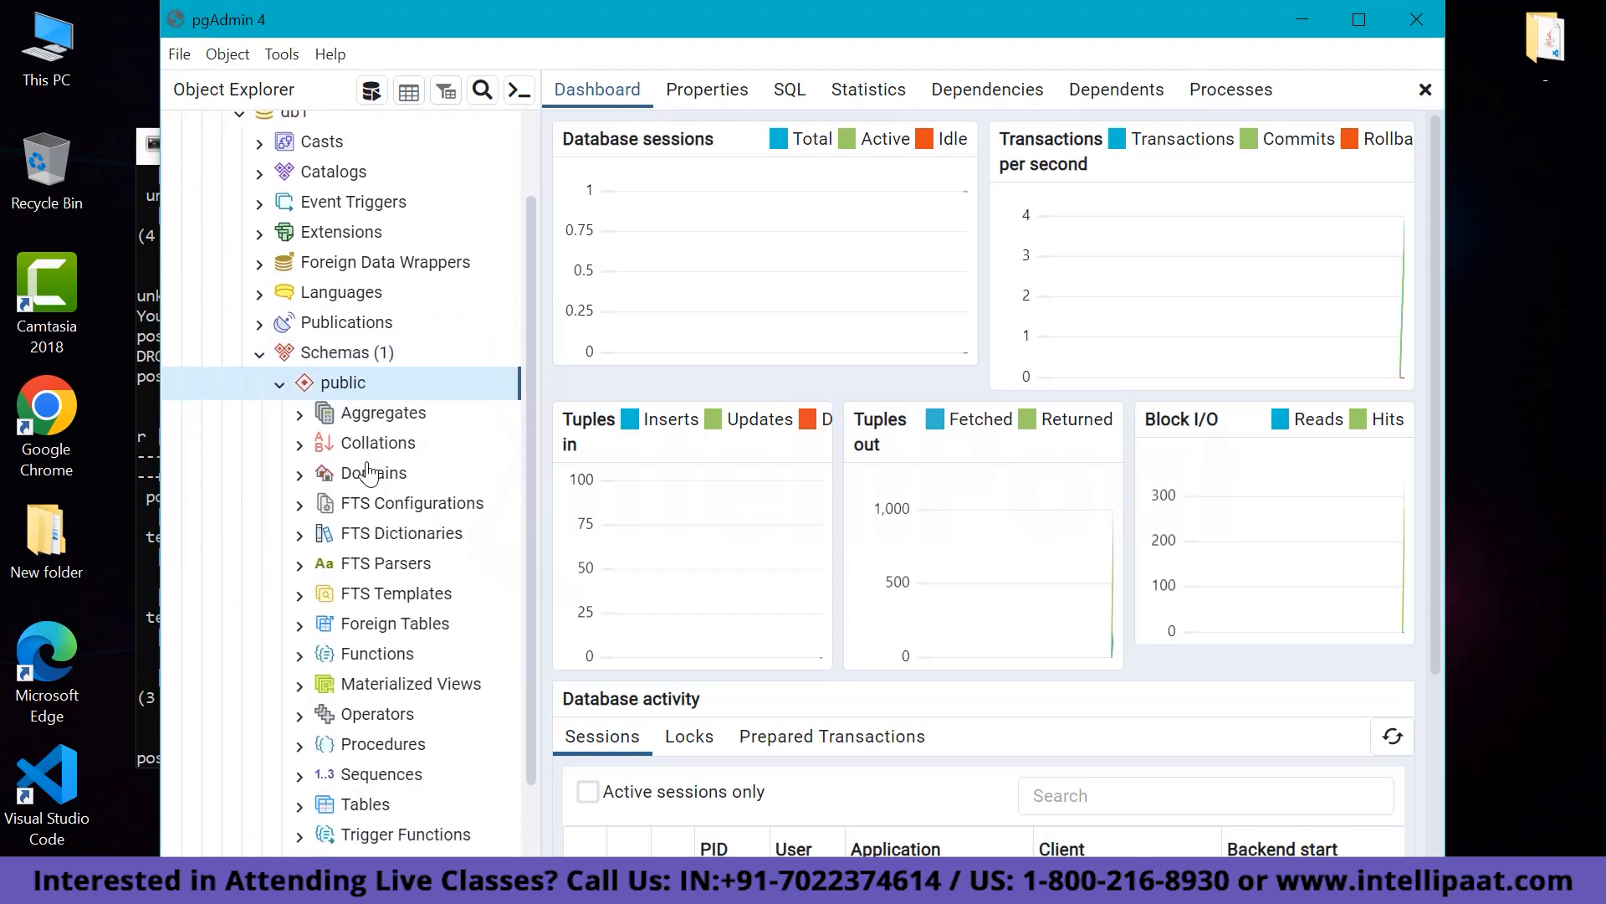
pyautogui.scroll(-2, 344, 650)
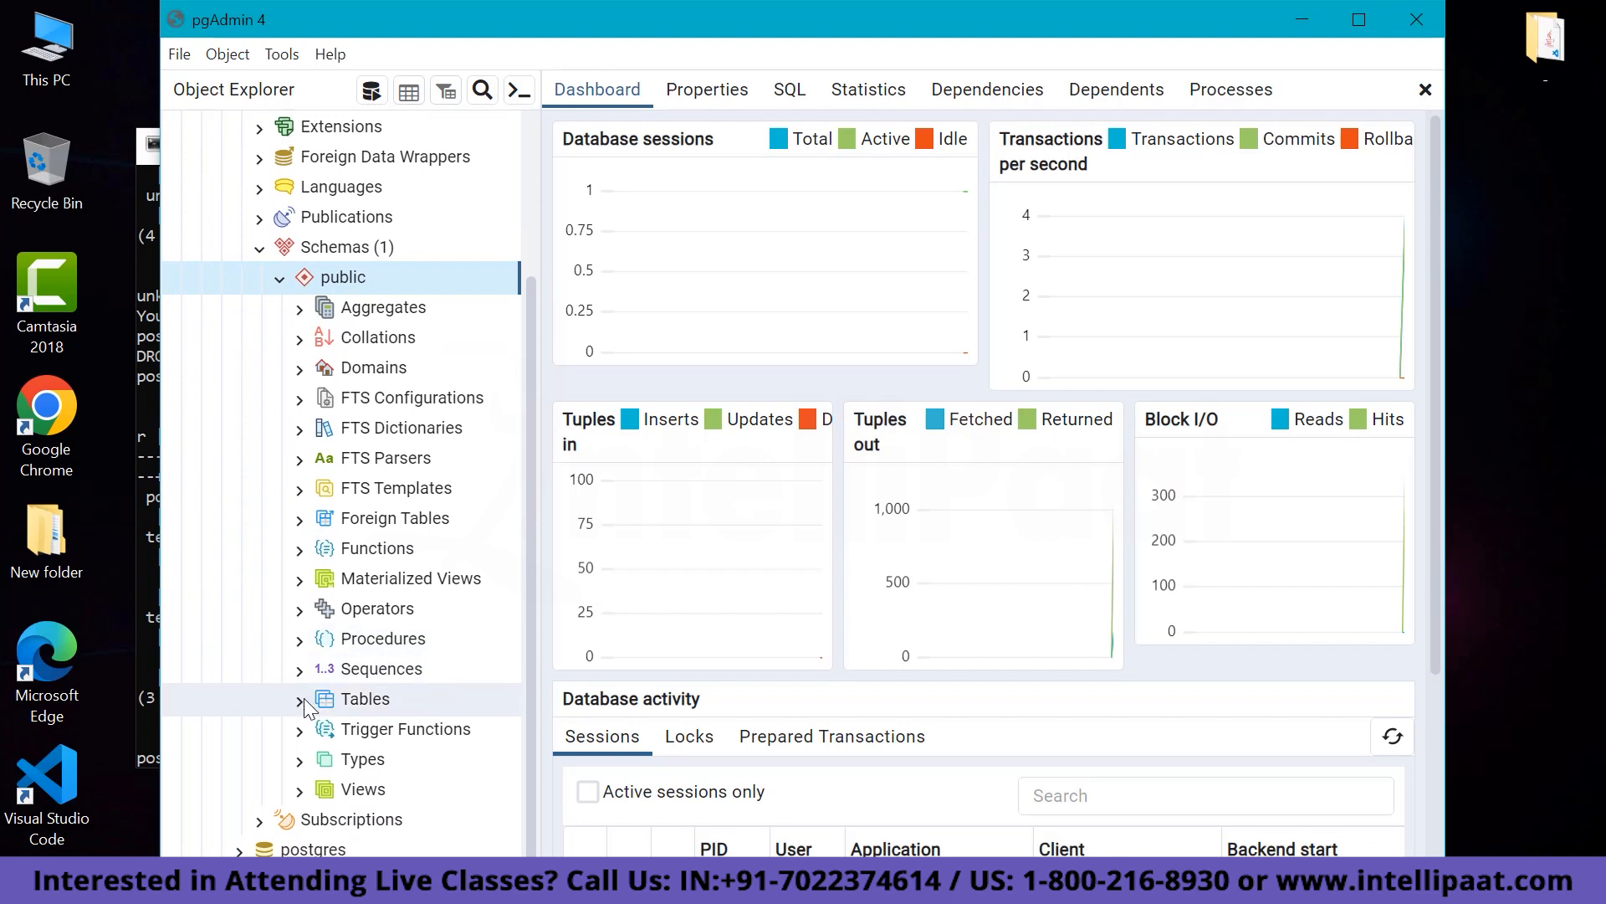
# Start a new table named 'department' in db1's public schema and move to its columns.
pyautogui.rightClick(356, 708)
pyautogui.moveTo(436, 509)
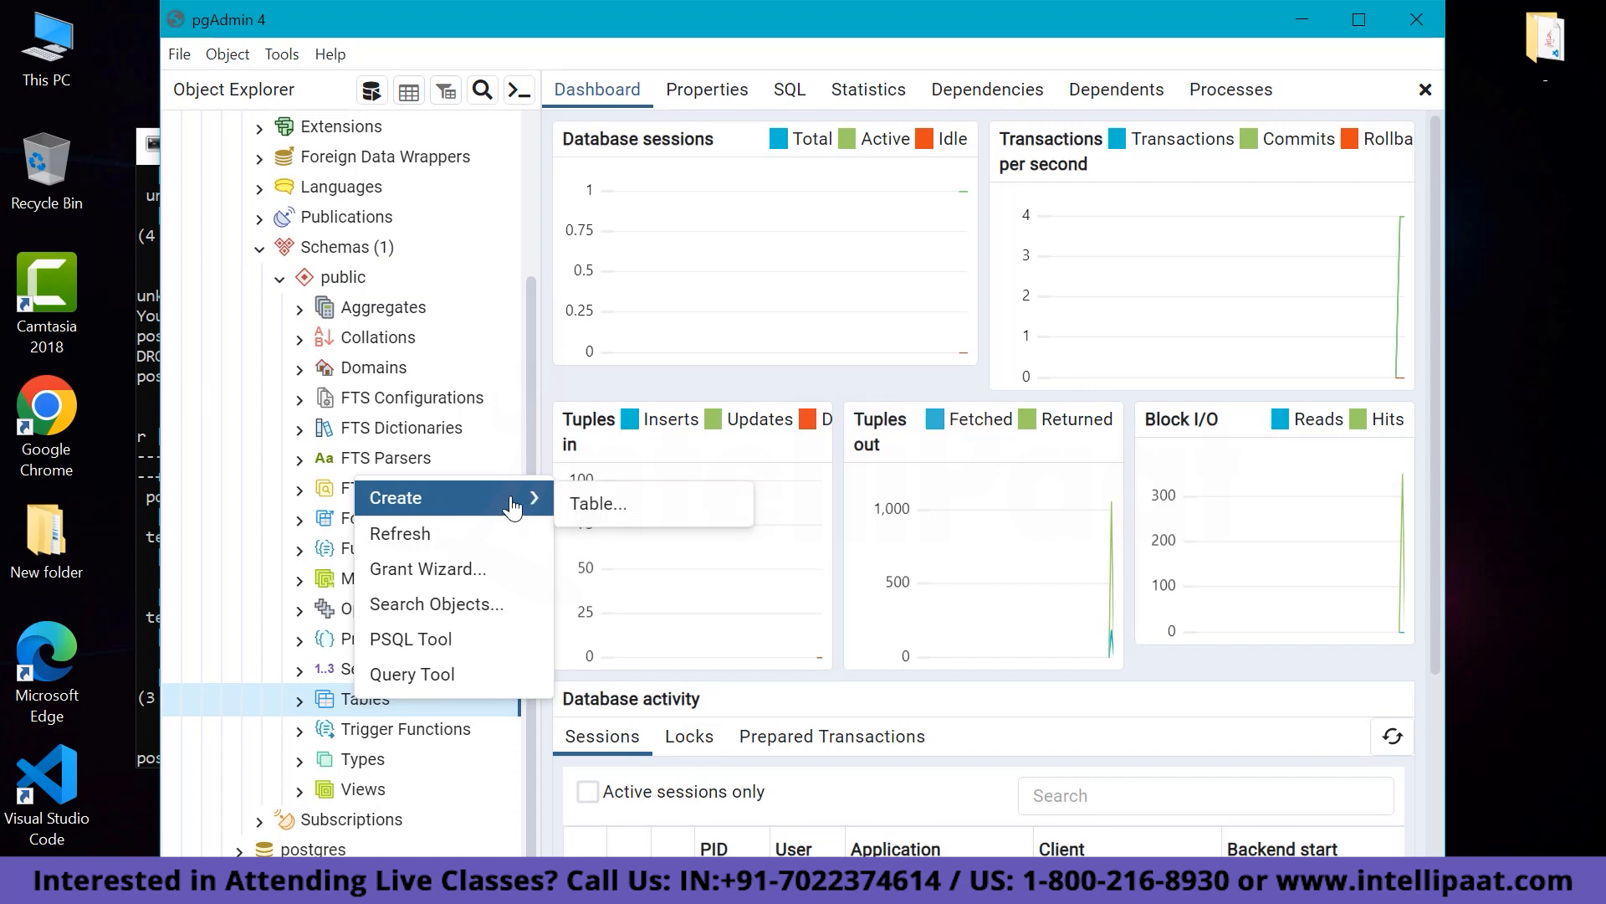
pyautogui.click(626, 506)
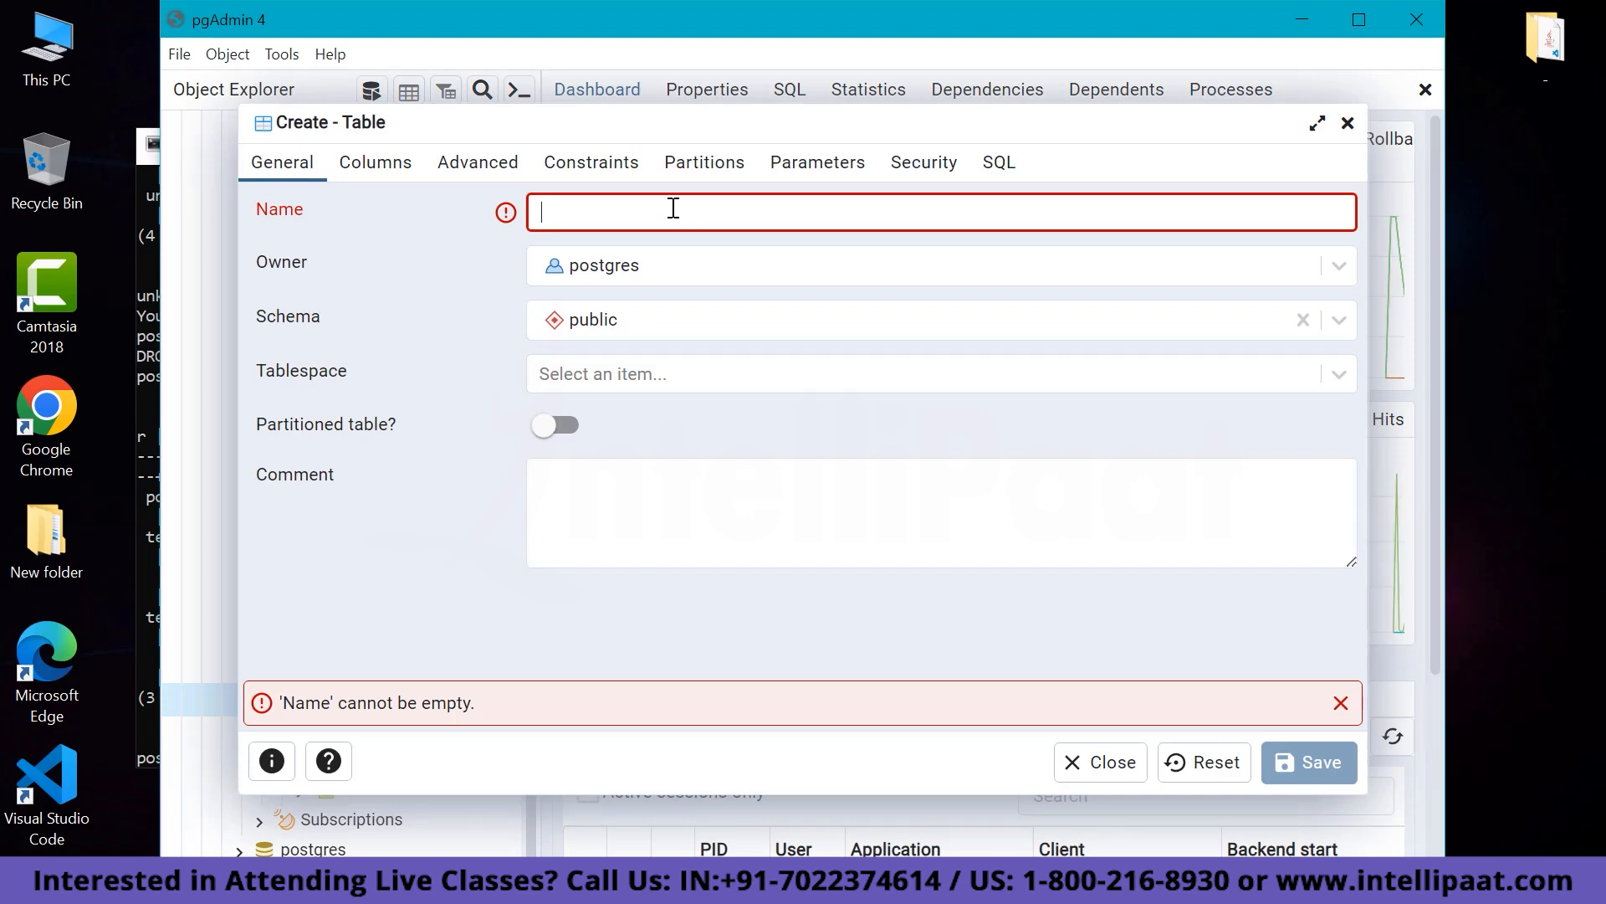
pyautogui.write('de')
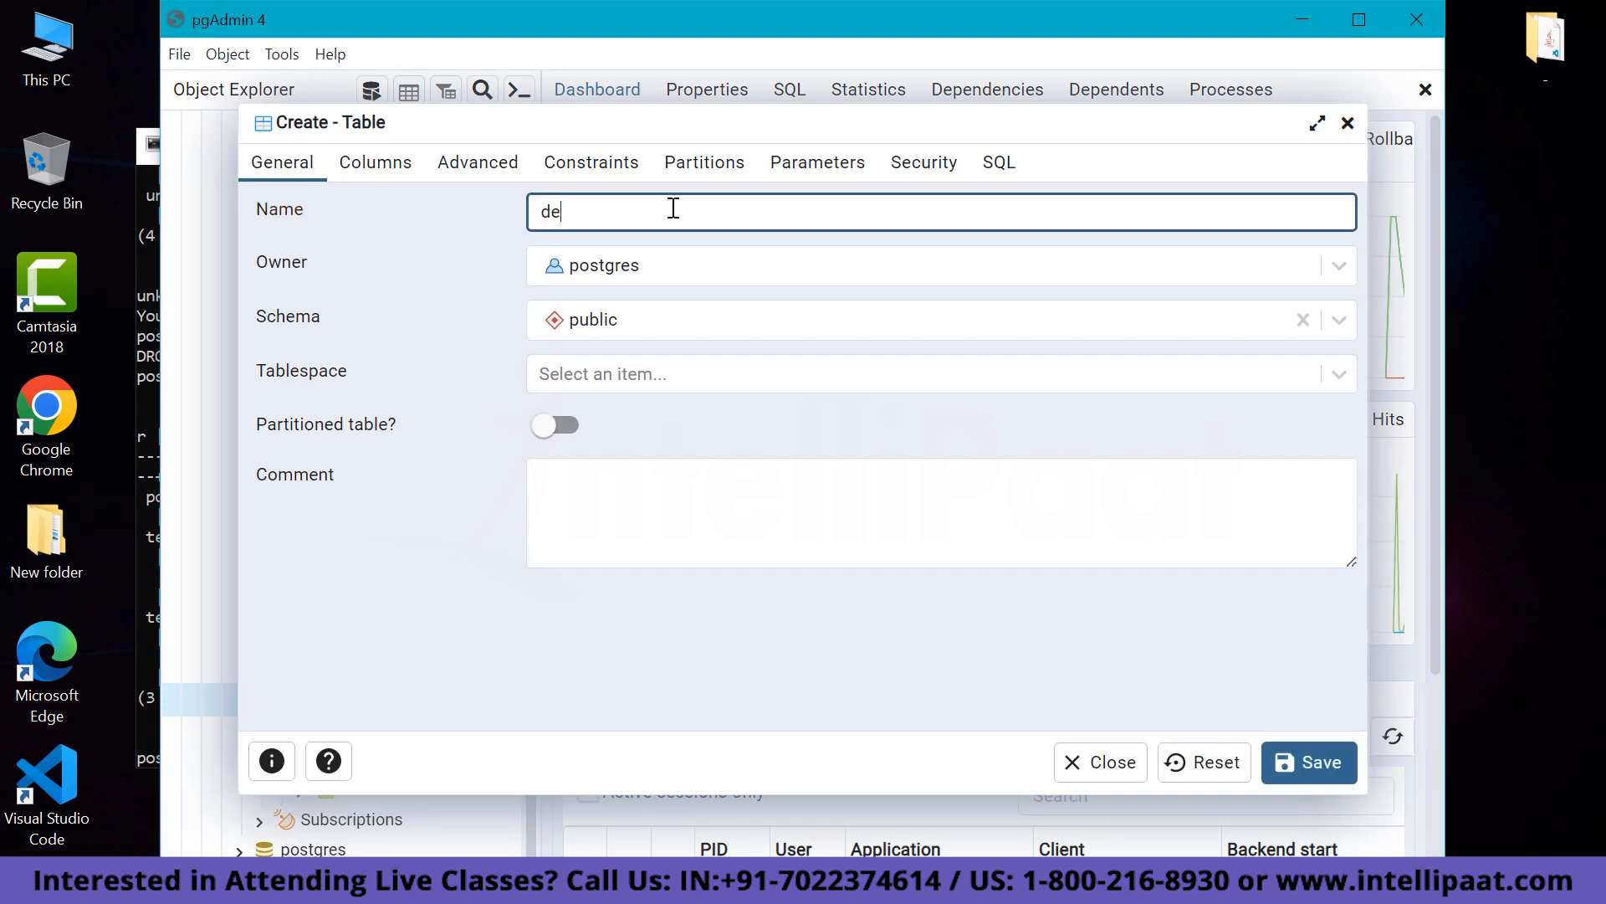
pyautogui.write('partment')
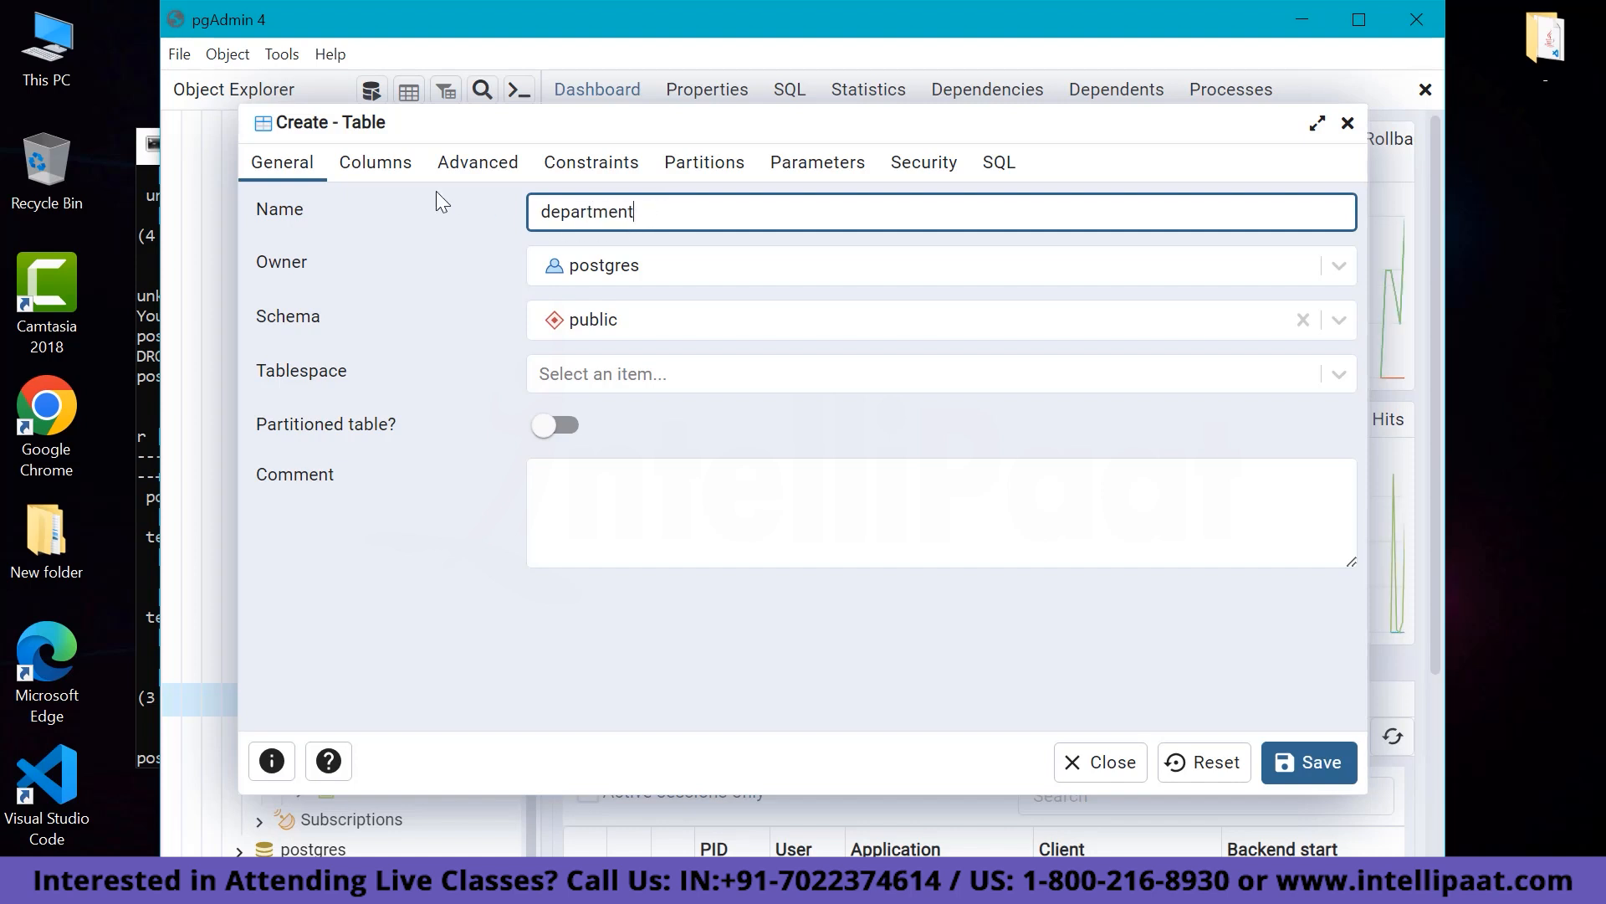
pyautogui.click(391, 172)
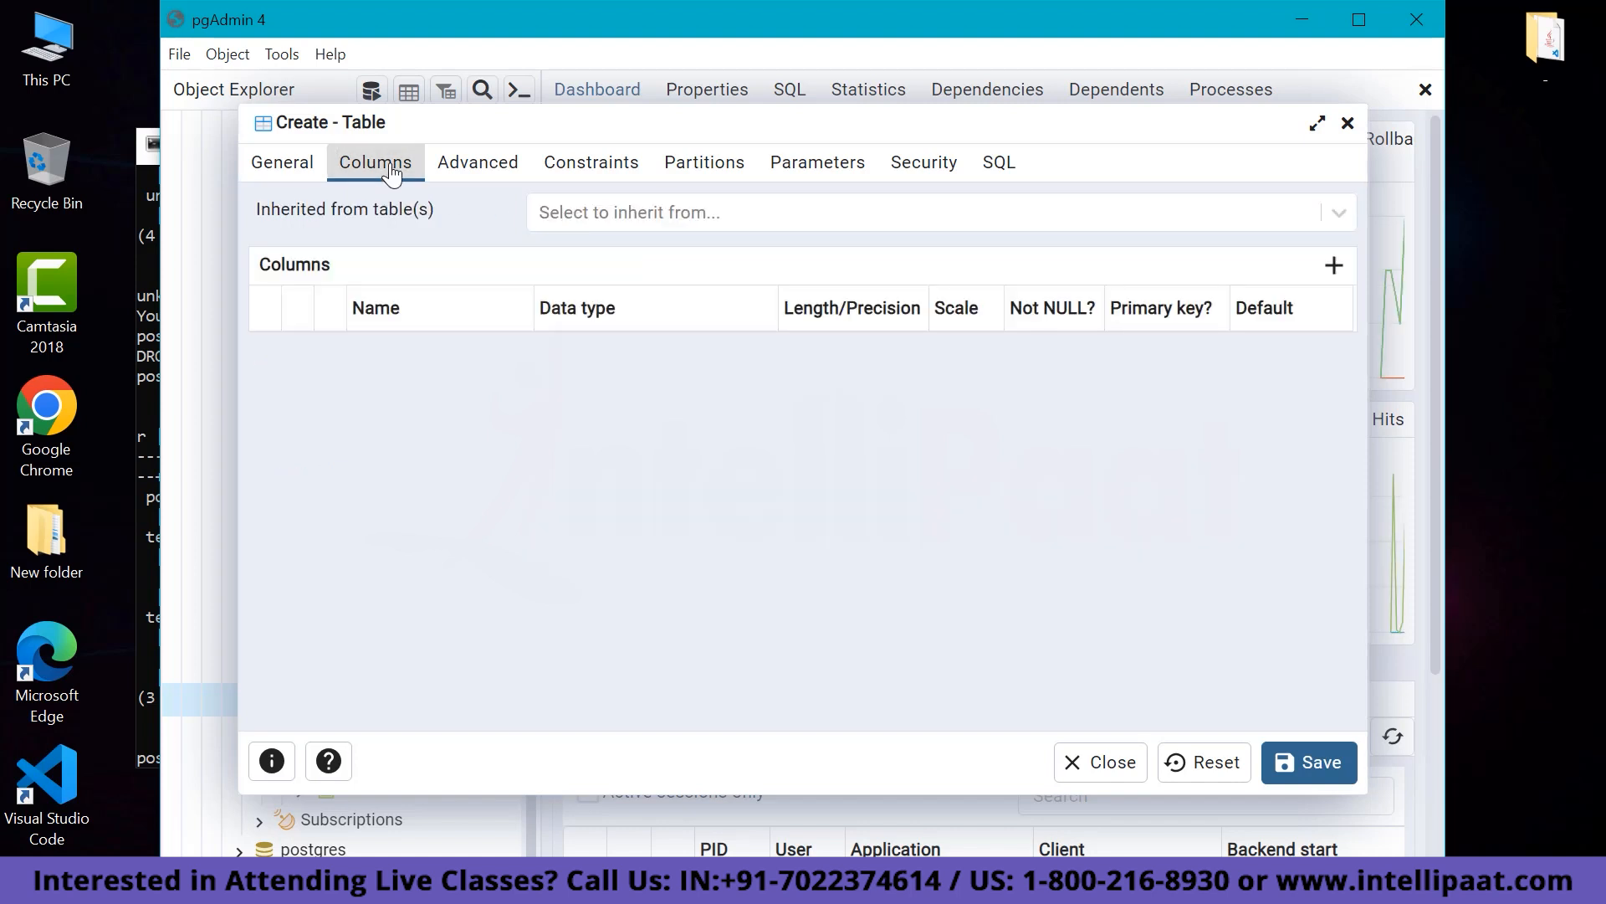
# Add a dept_id integer column marked Not NULL and primary key, then add another column row.
pyautogui.click(1334, 266)
pyautogui.click(450, 360)
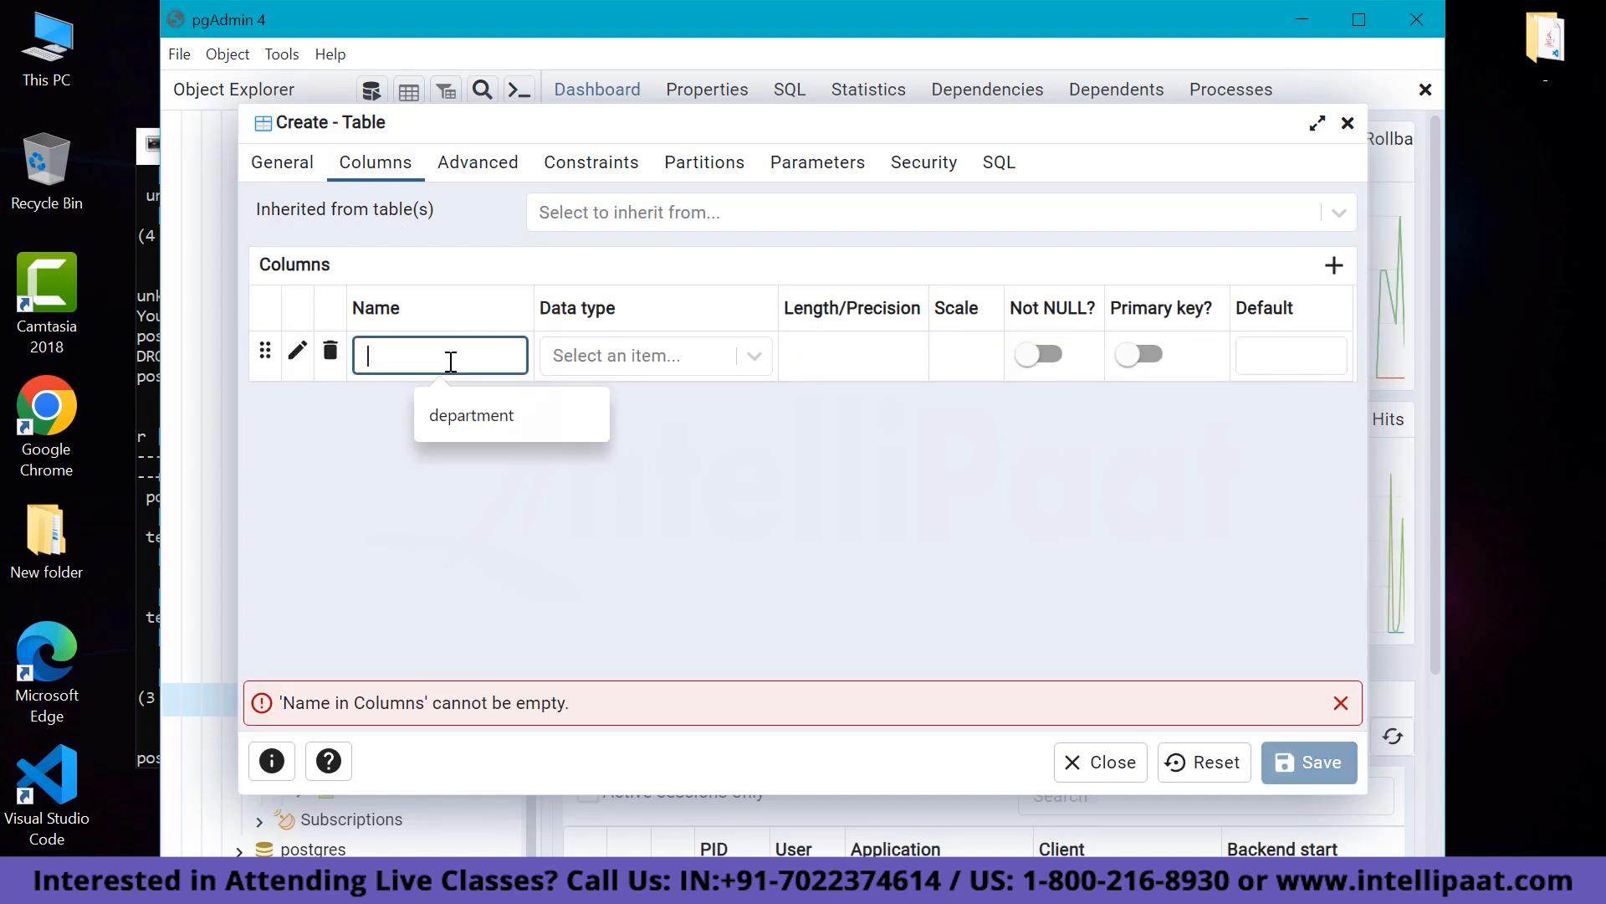
pyautogui.write('de')
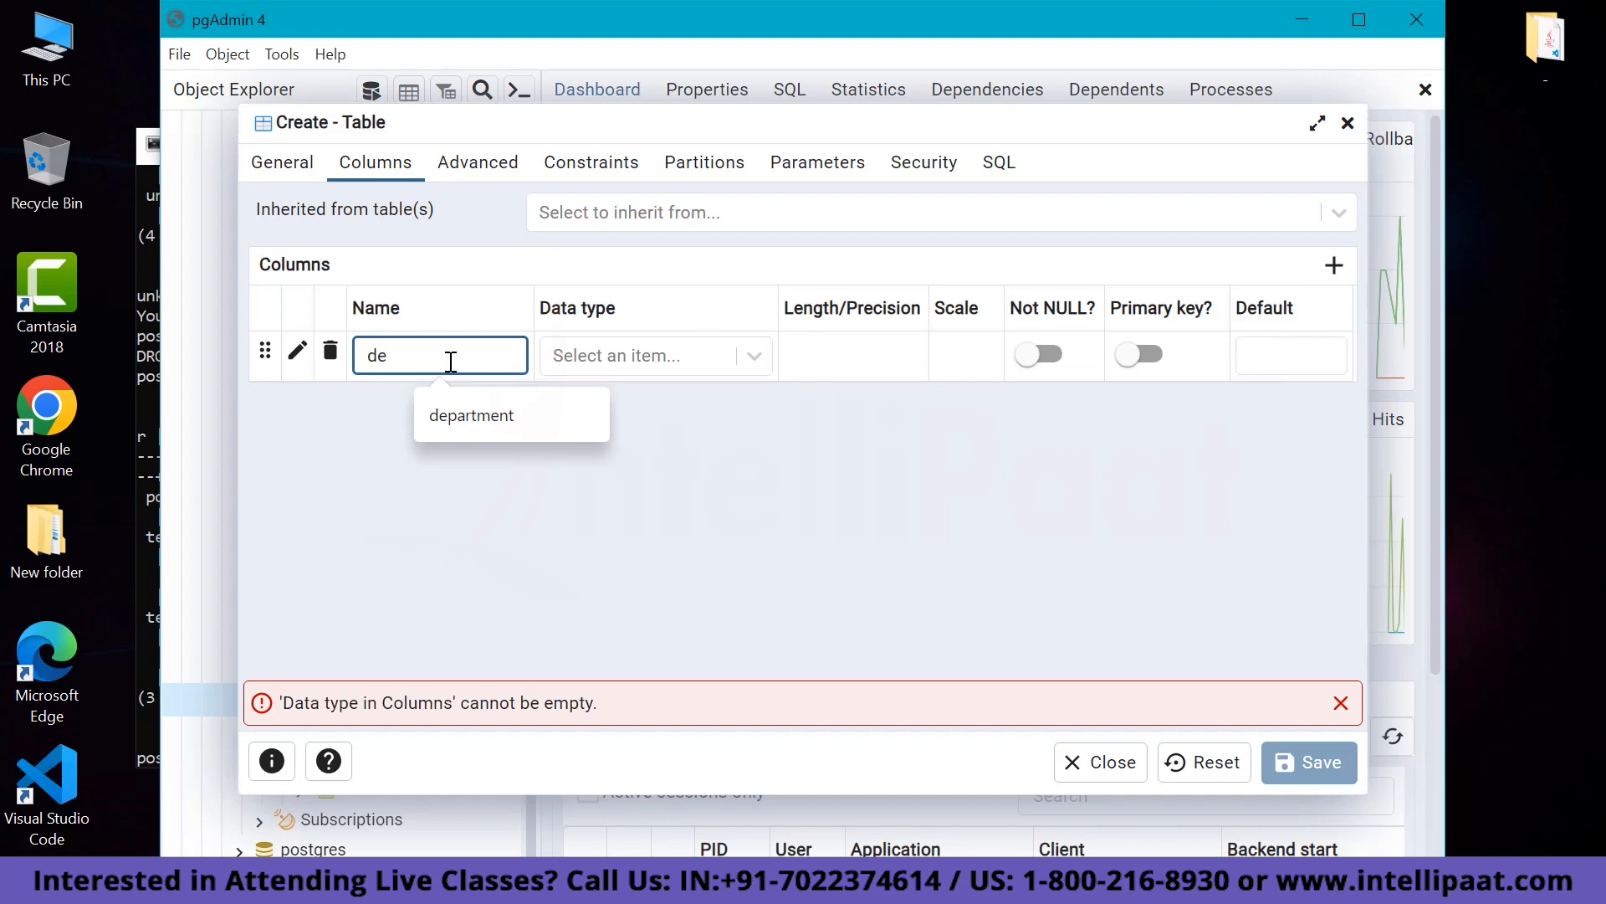
pyautogui.write('pt_id')
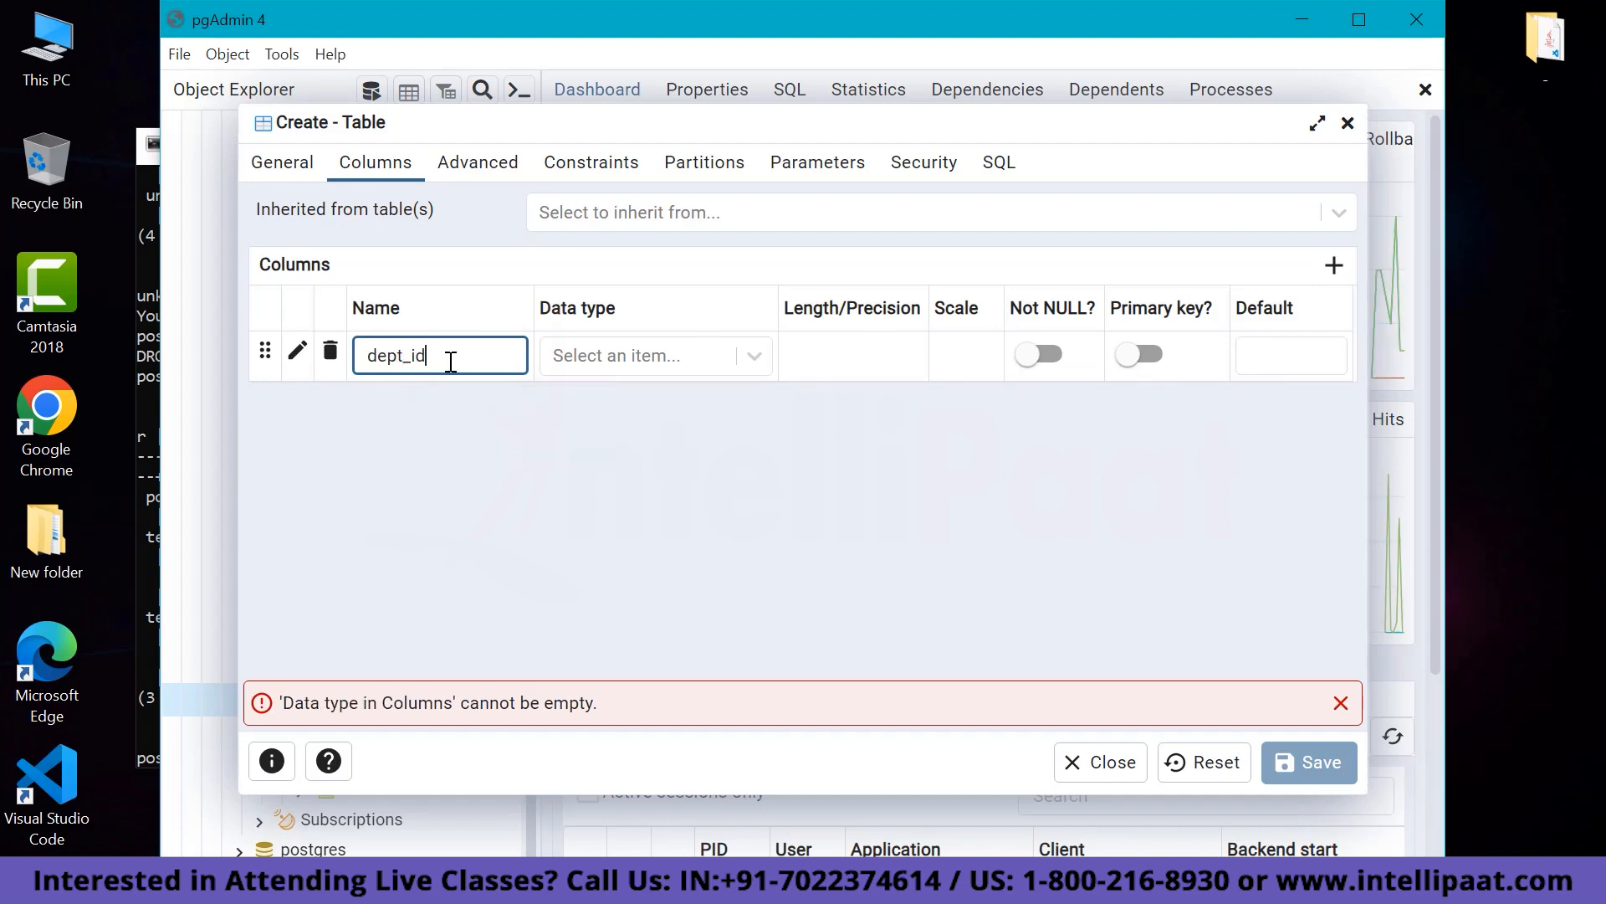
pyautogui.click(755, 355)
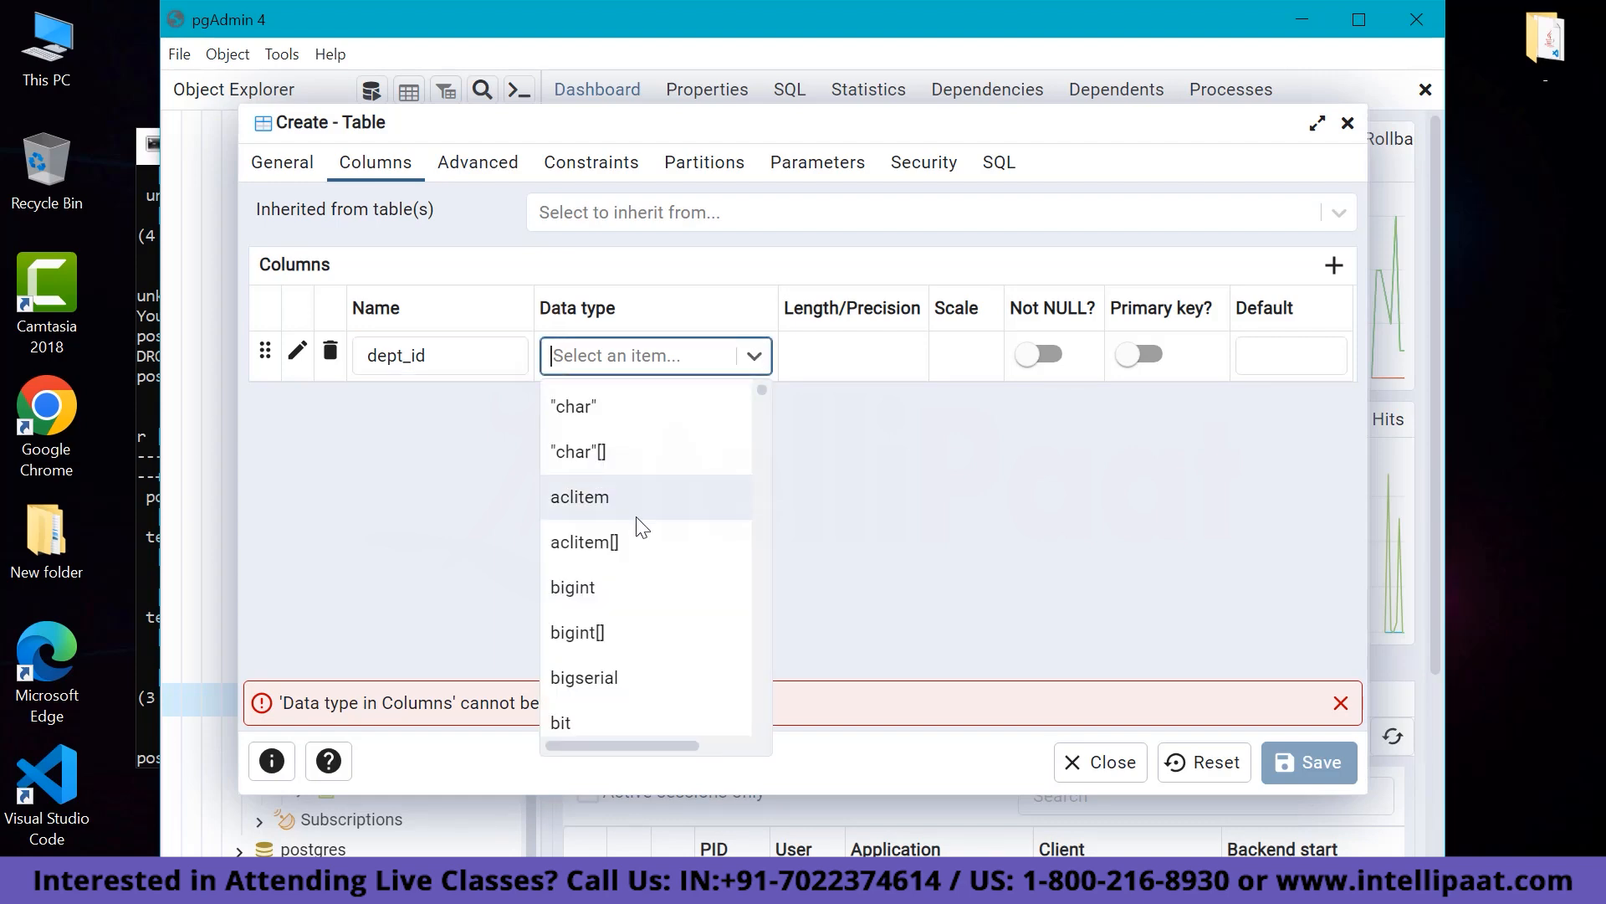
pyautogui.scroll(-1, 636, 517)
pyautogui.scroll(1, 636, 517)
pyautogui.scroll(-15, 638, 528)
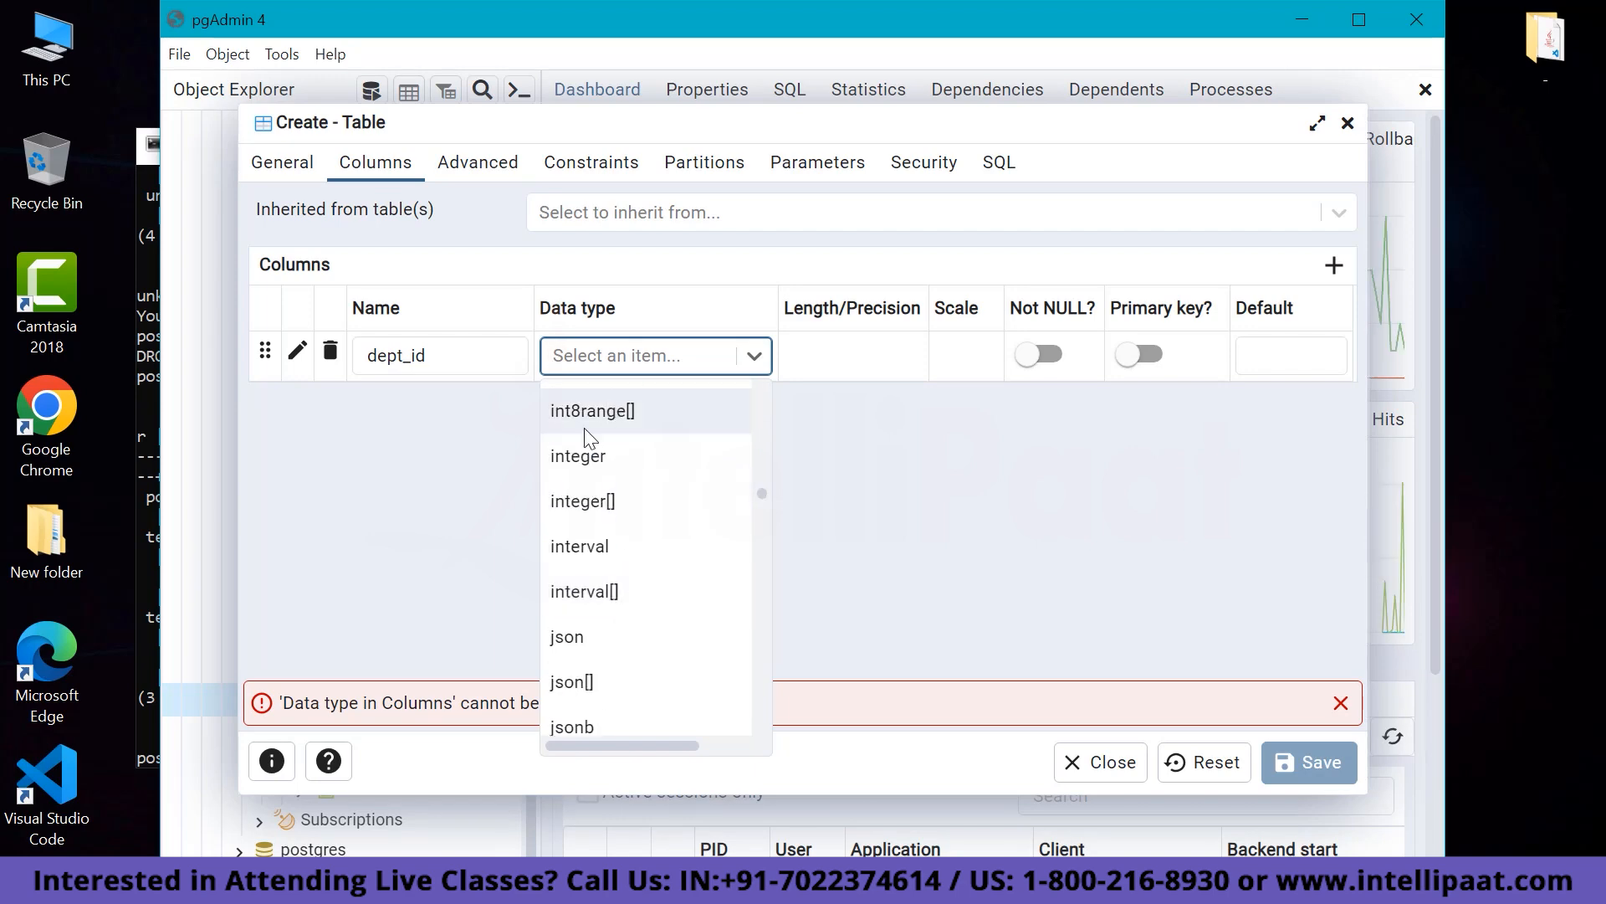
pyautogui.click(578, 457)
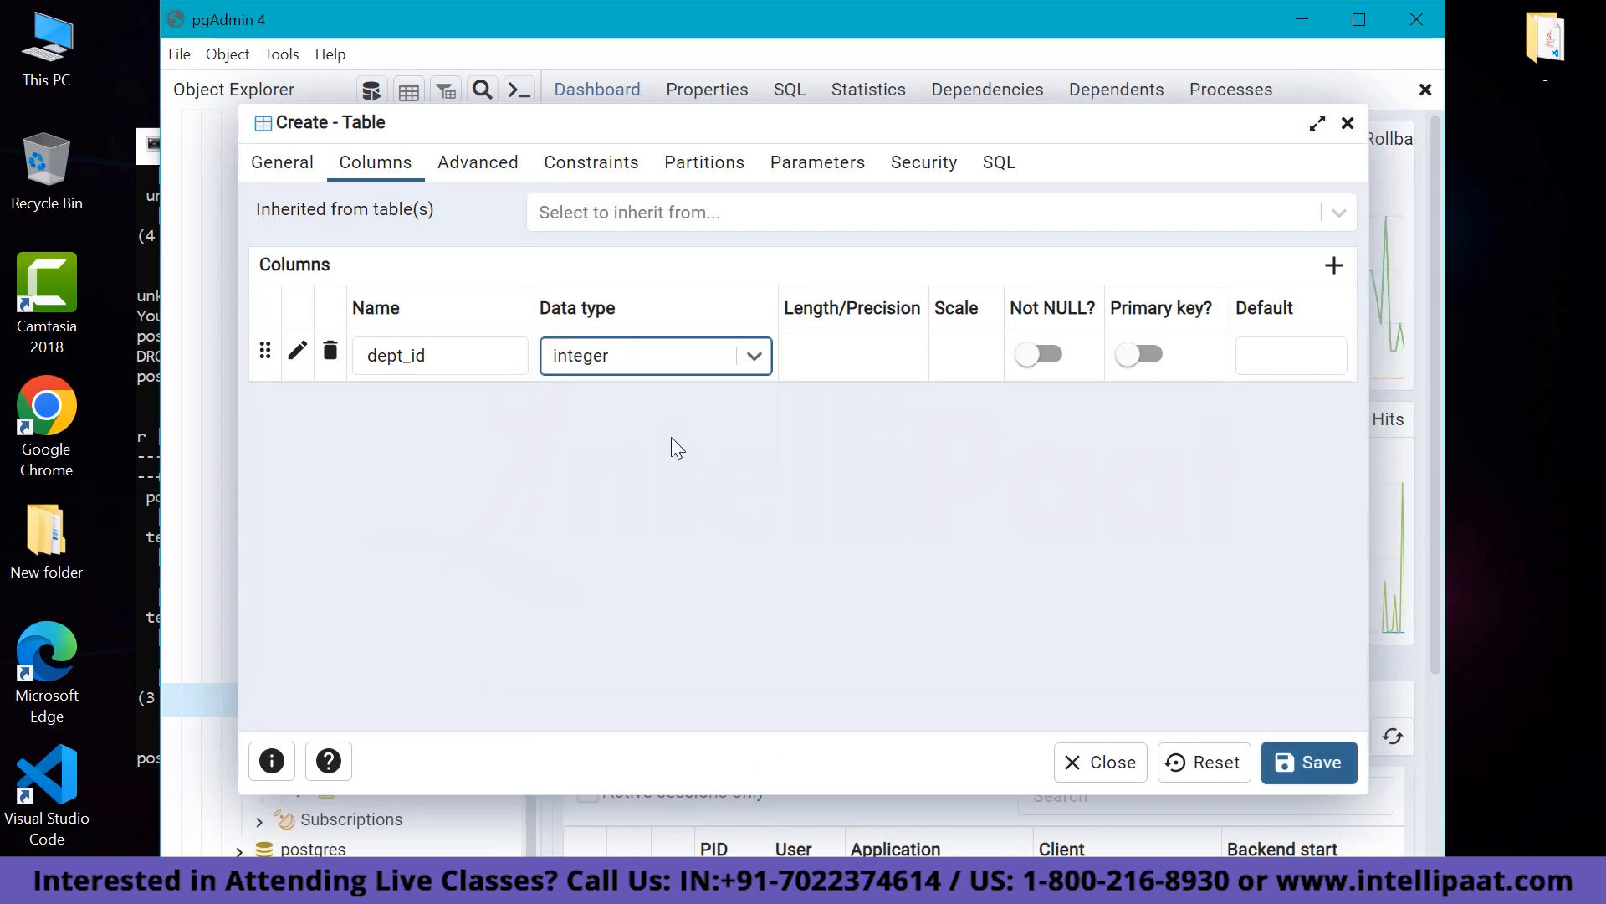
pyautogui.click(1050, 356)
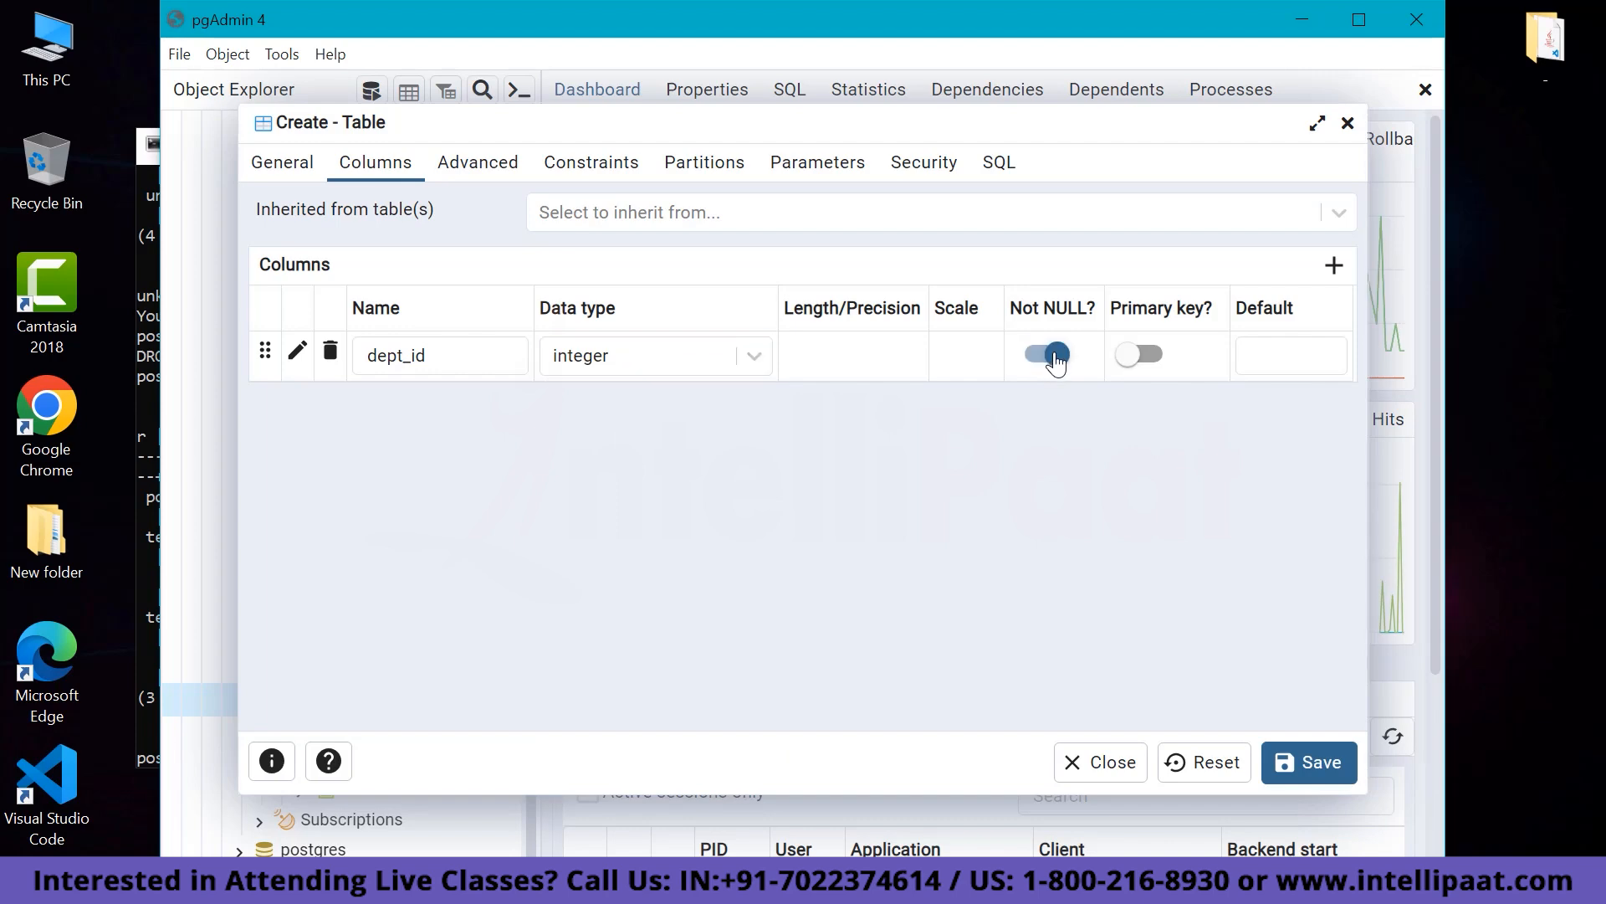
pyautogui.click(1153, 354)
pyautogui.click(1336, 266)
# Define the second column as dept_name, character with length 30, Not NULL, and add a third row.
pyautogui.click(427, 405)
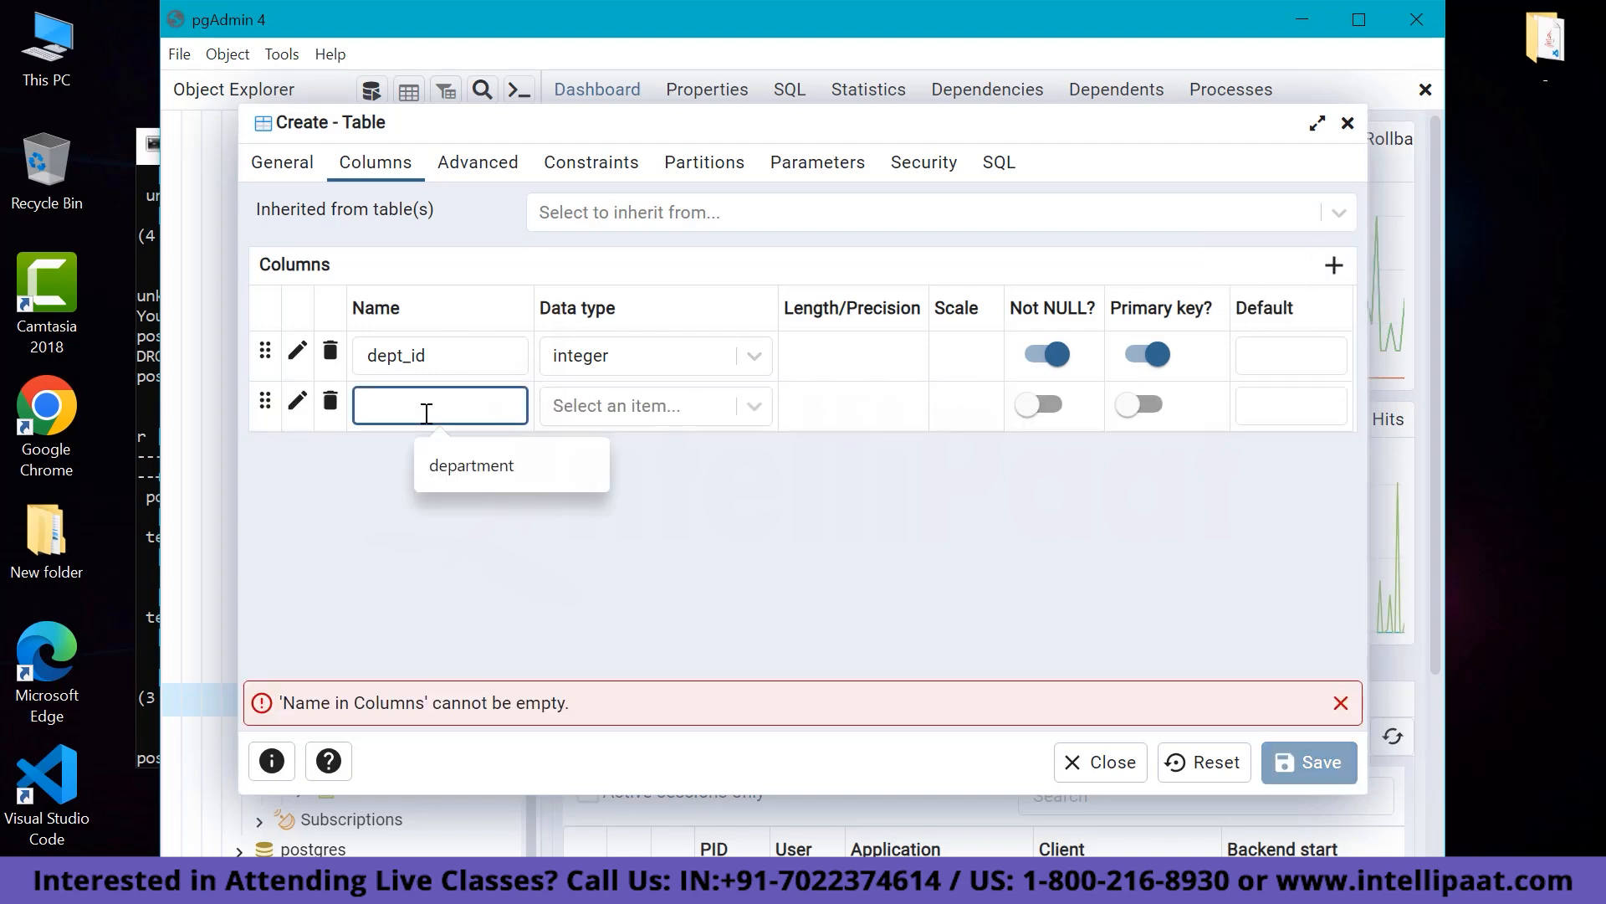
pyautogui.write('Dept')
pyautogui.press('BackSpace')
pyautogui.press('BackSpace')
pyautogui.press('BackSpace')
pyautogui.press('BackSpace')
pyautogui.write('dep')
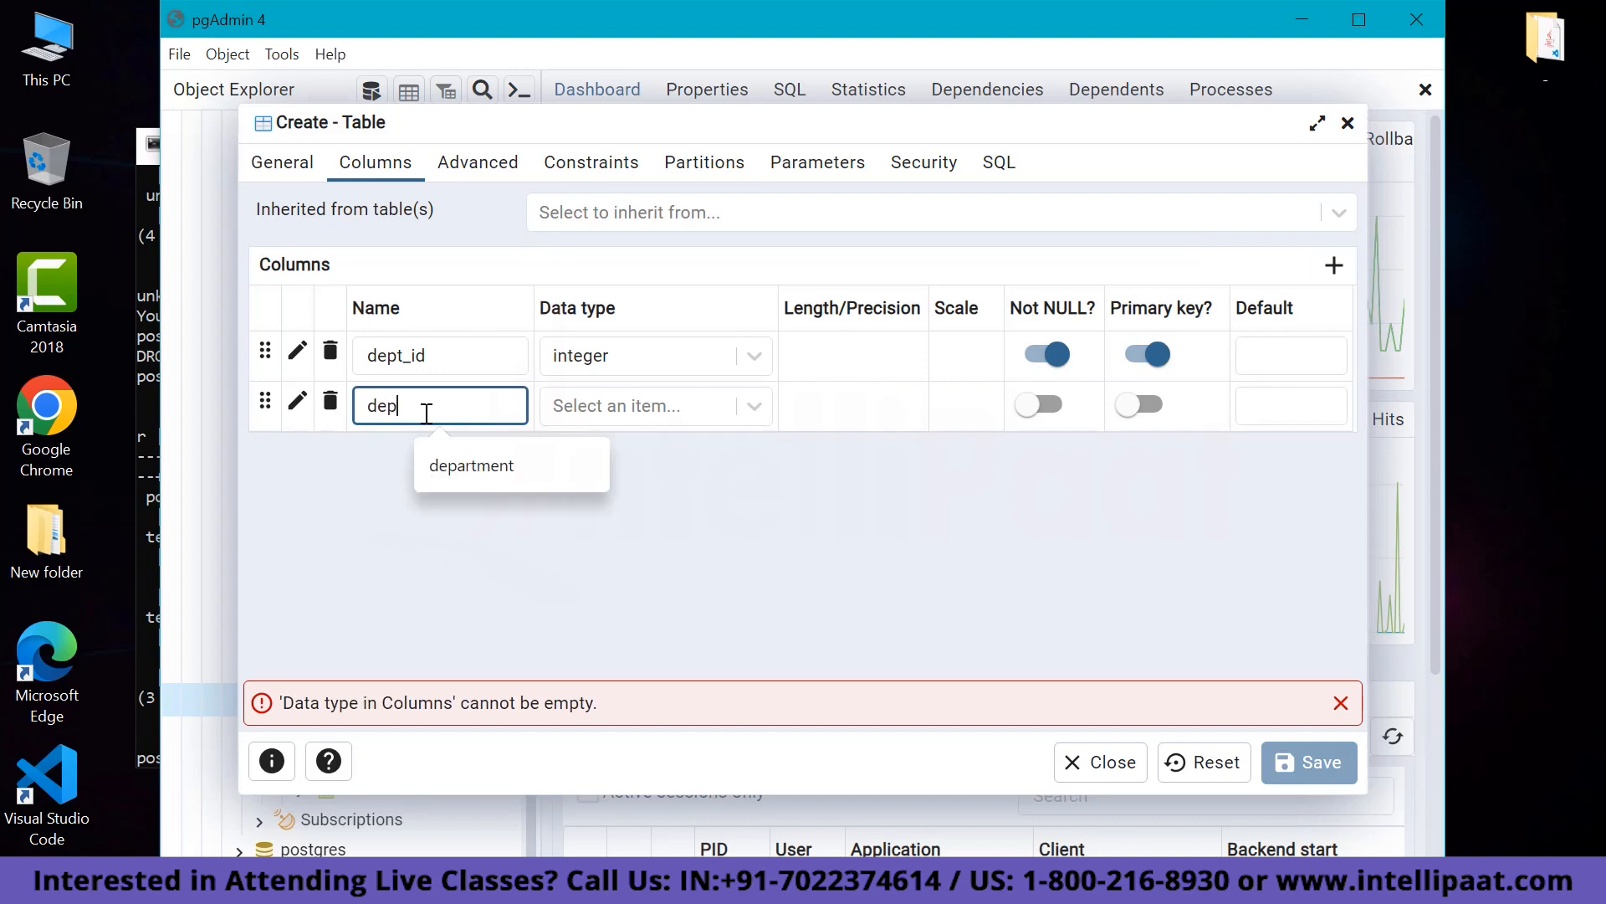
pyautogui.write('t_name')
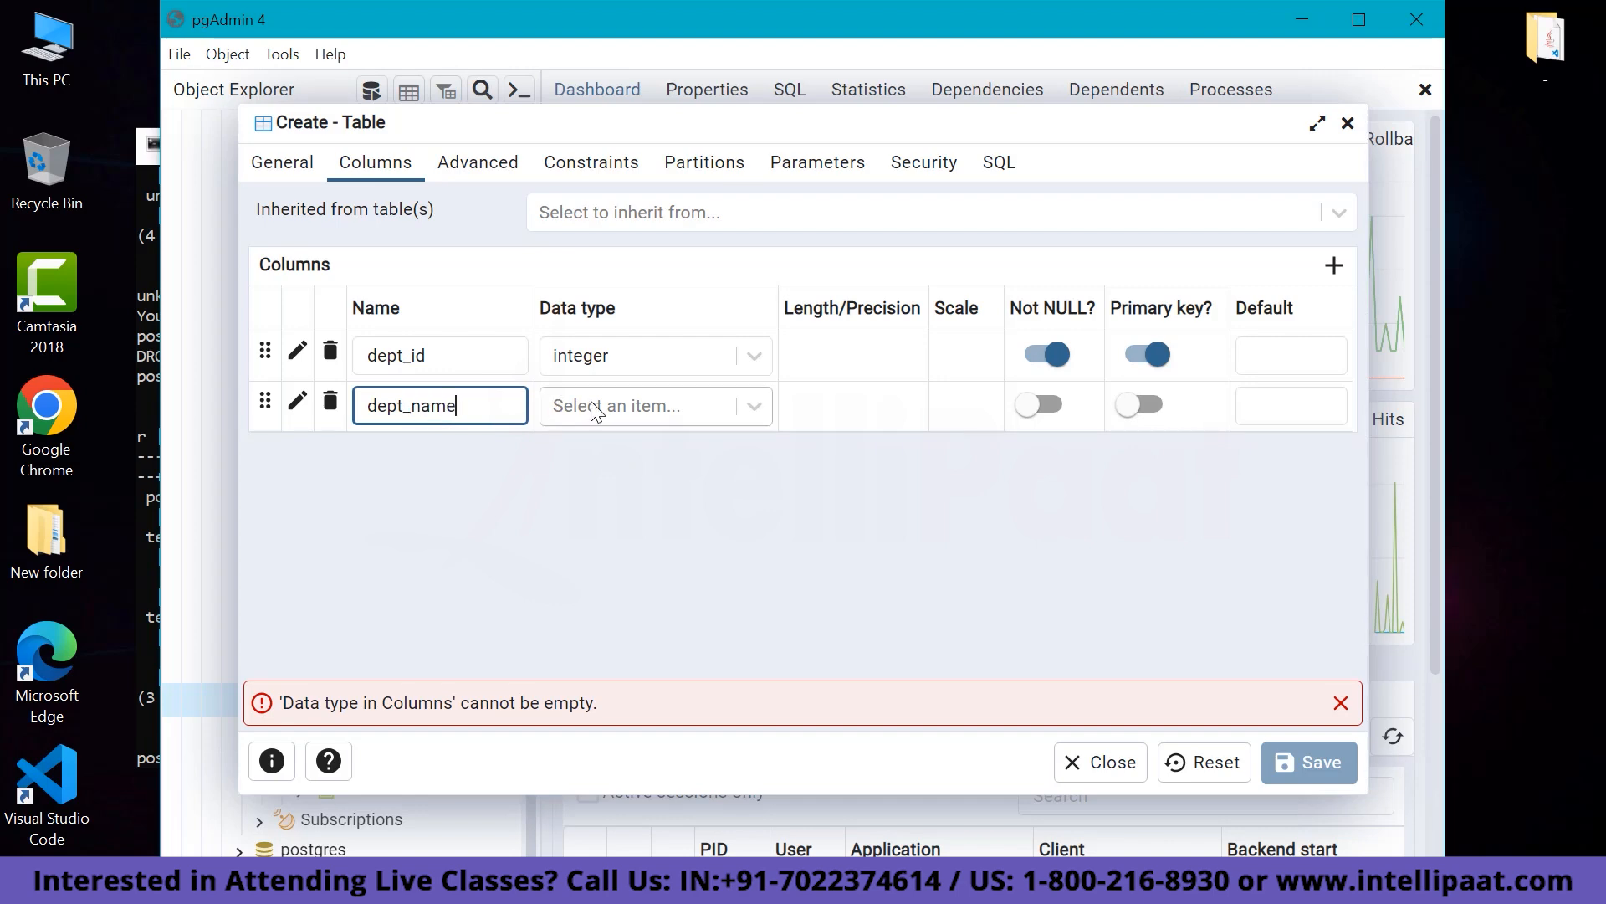
pyautogui.click(748, 405)
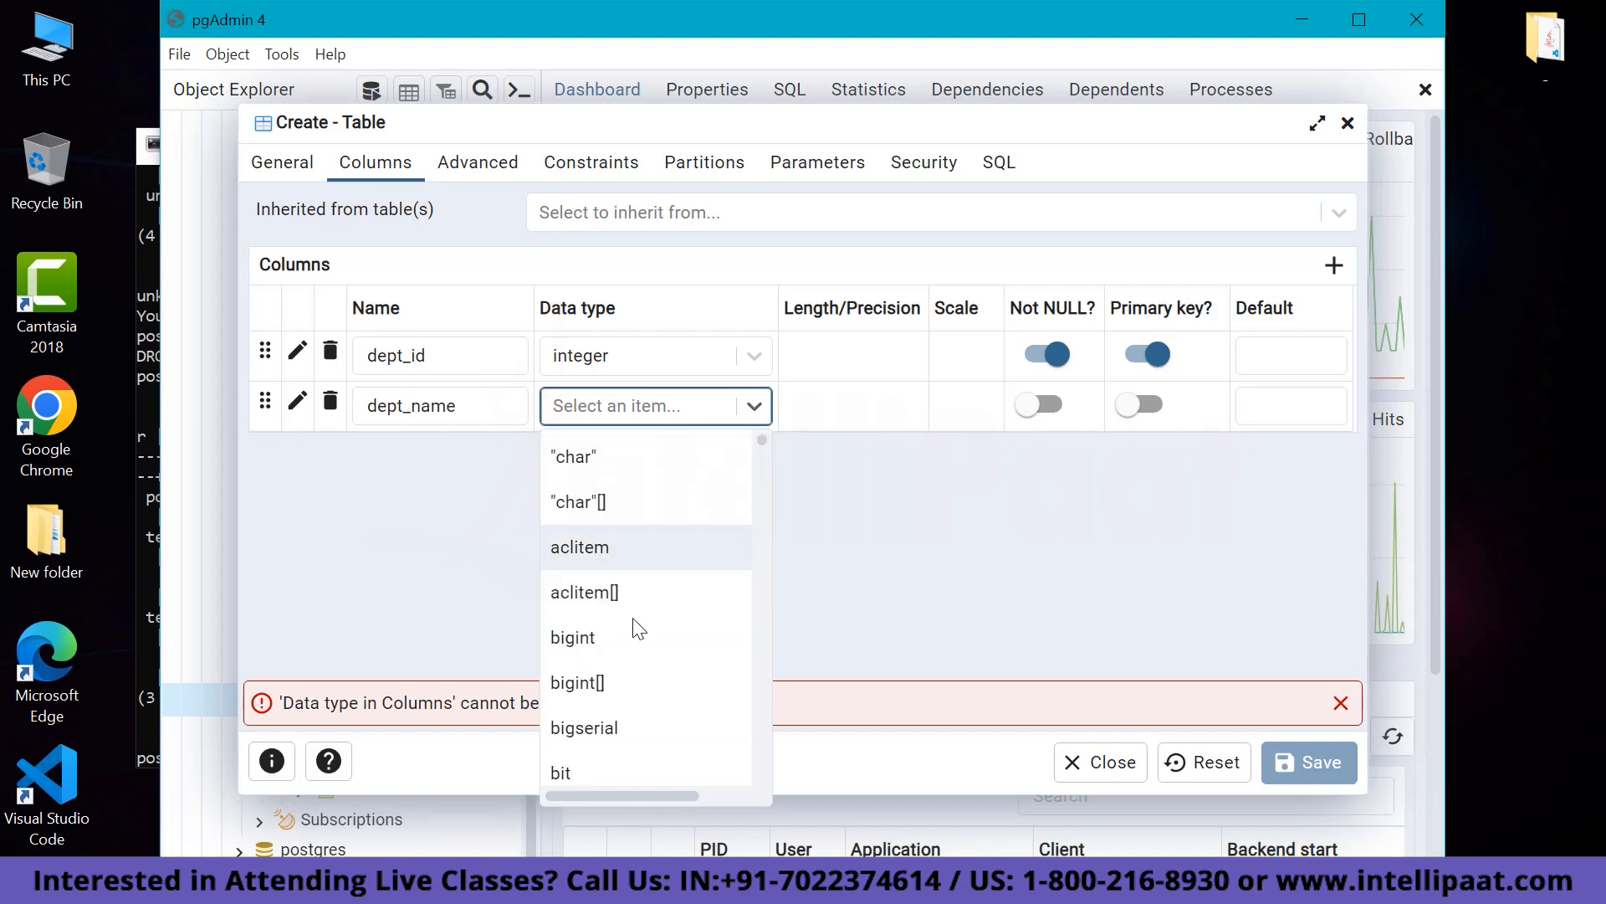
pyautogui.scroll(-6, 637, 628)
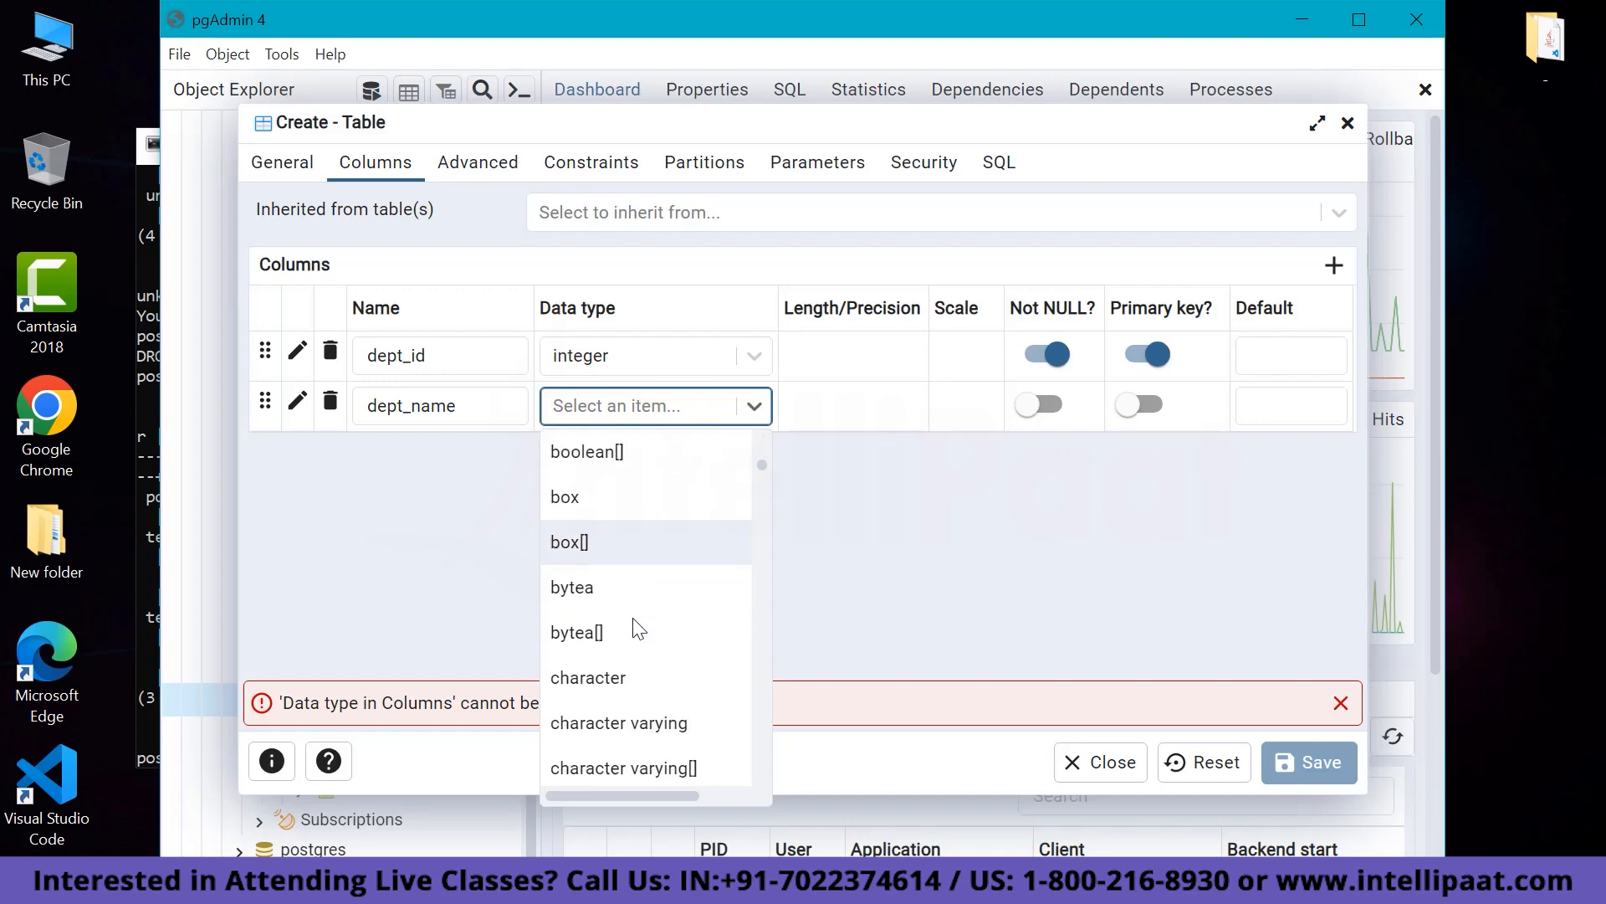
pyautogui.click(635, 619)
pyautogui.click(867, 400)
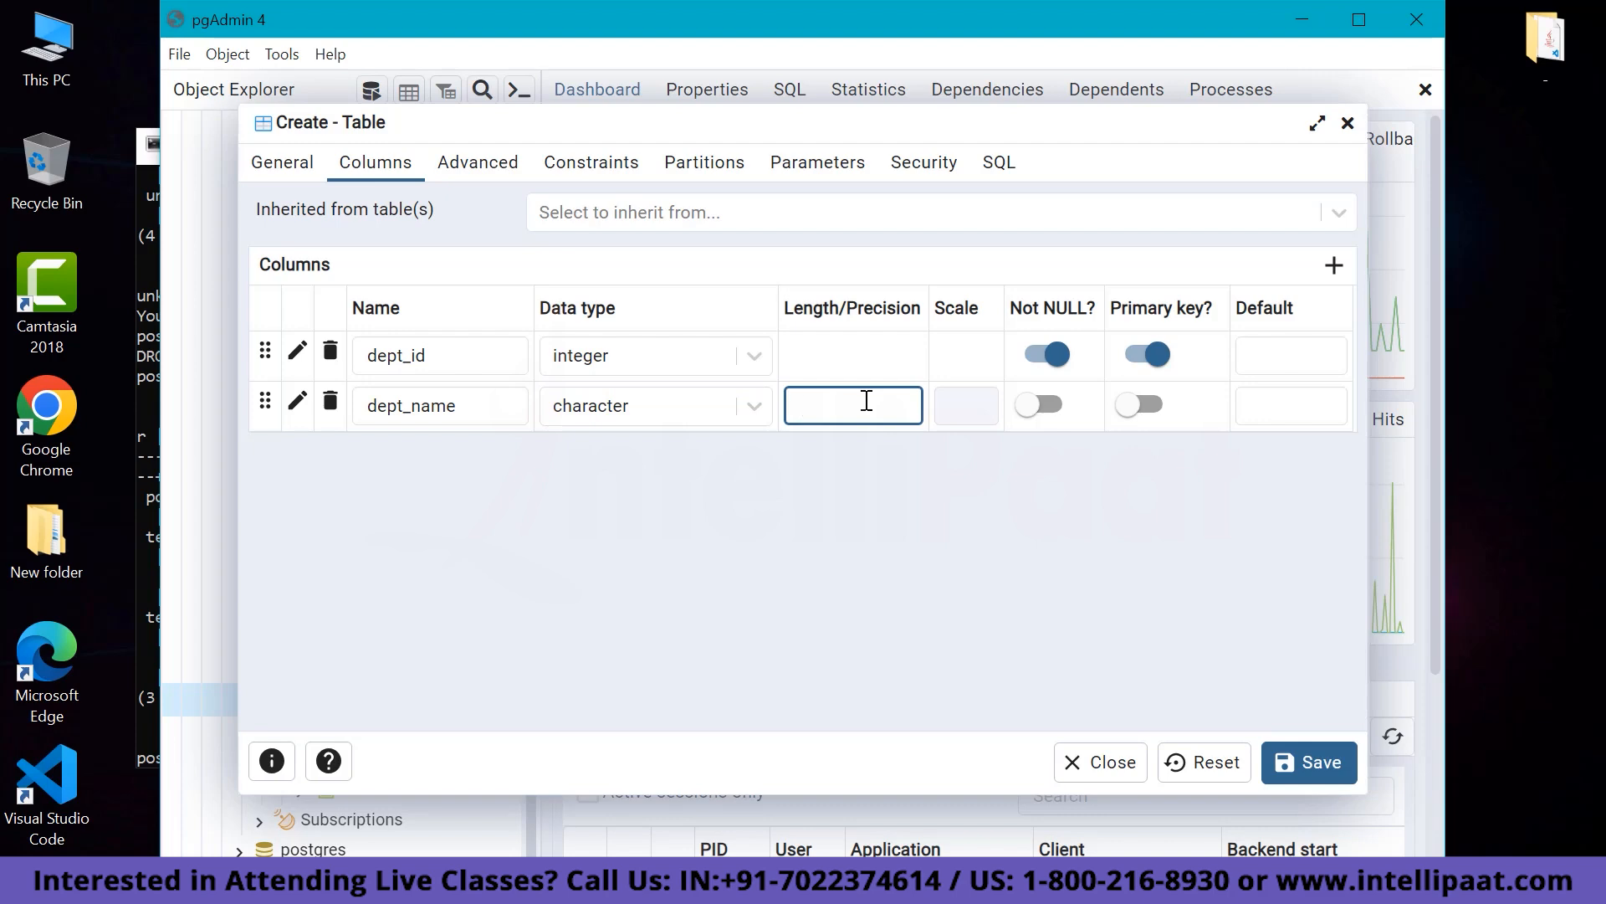
pyautogui.write('30')
pyautogui.click(1044, 405)
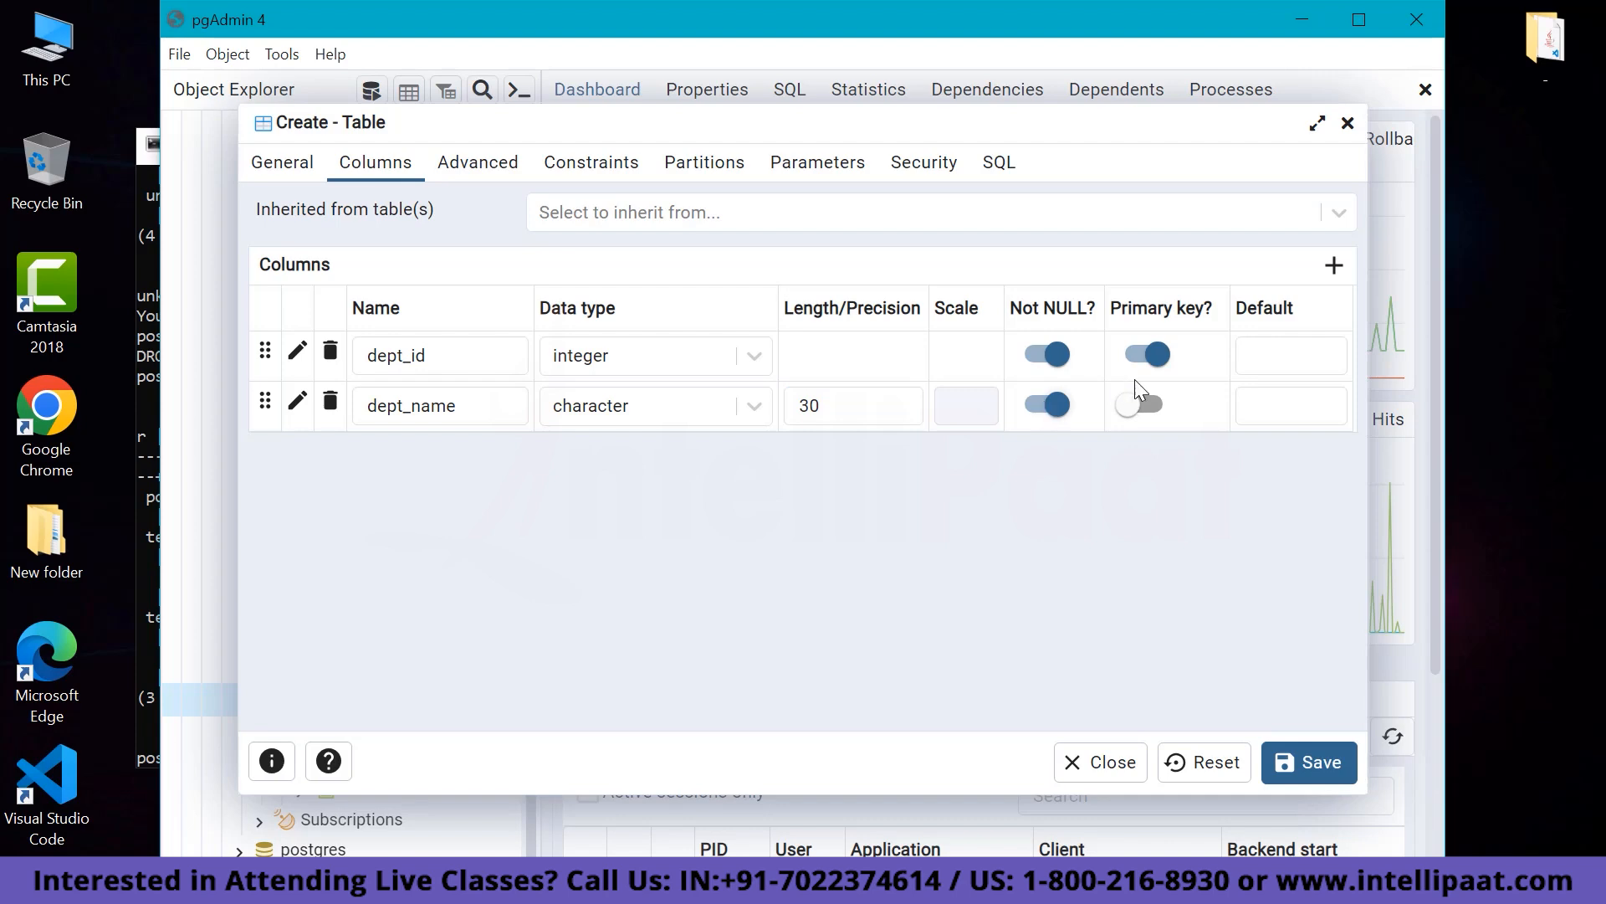
pyautogui.click(1335, 266)
# Name the third column dept_location and make it a character column.
pyautogui.click(453, 451)
pyautogui.click(452, 451)
pyautogui.write('d')
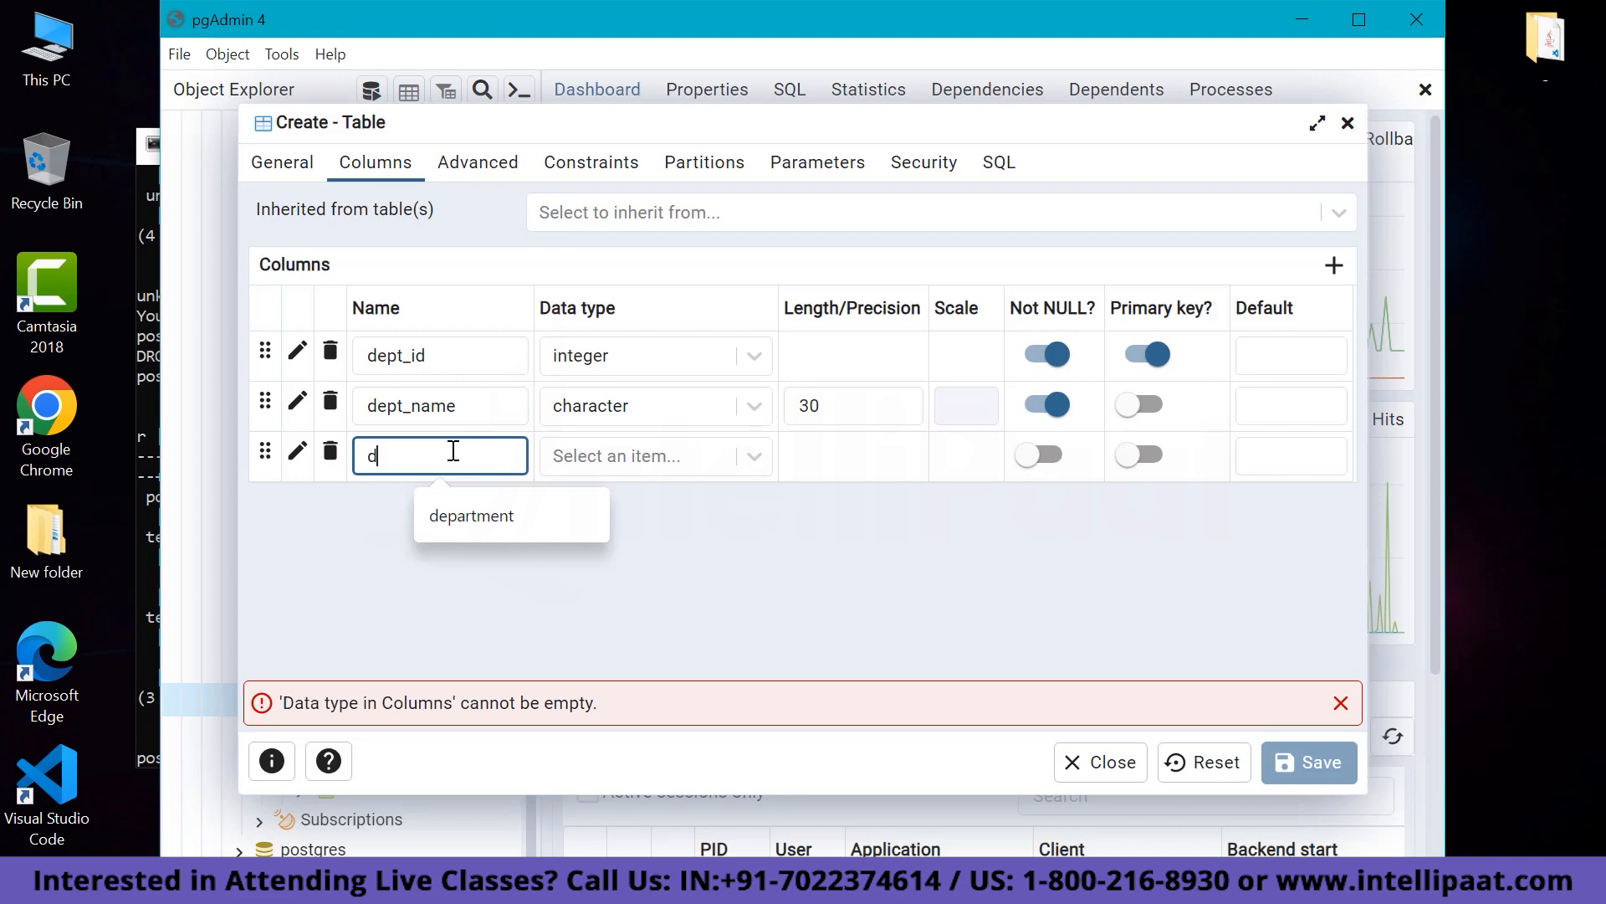
pyautogui.write('ept')
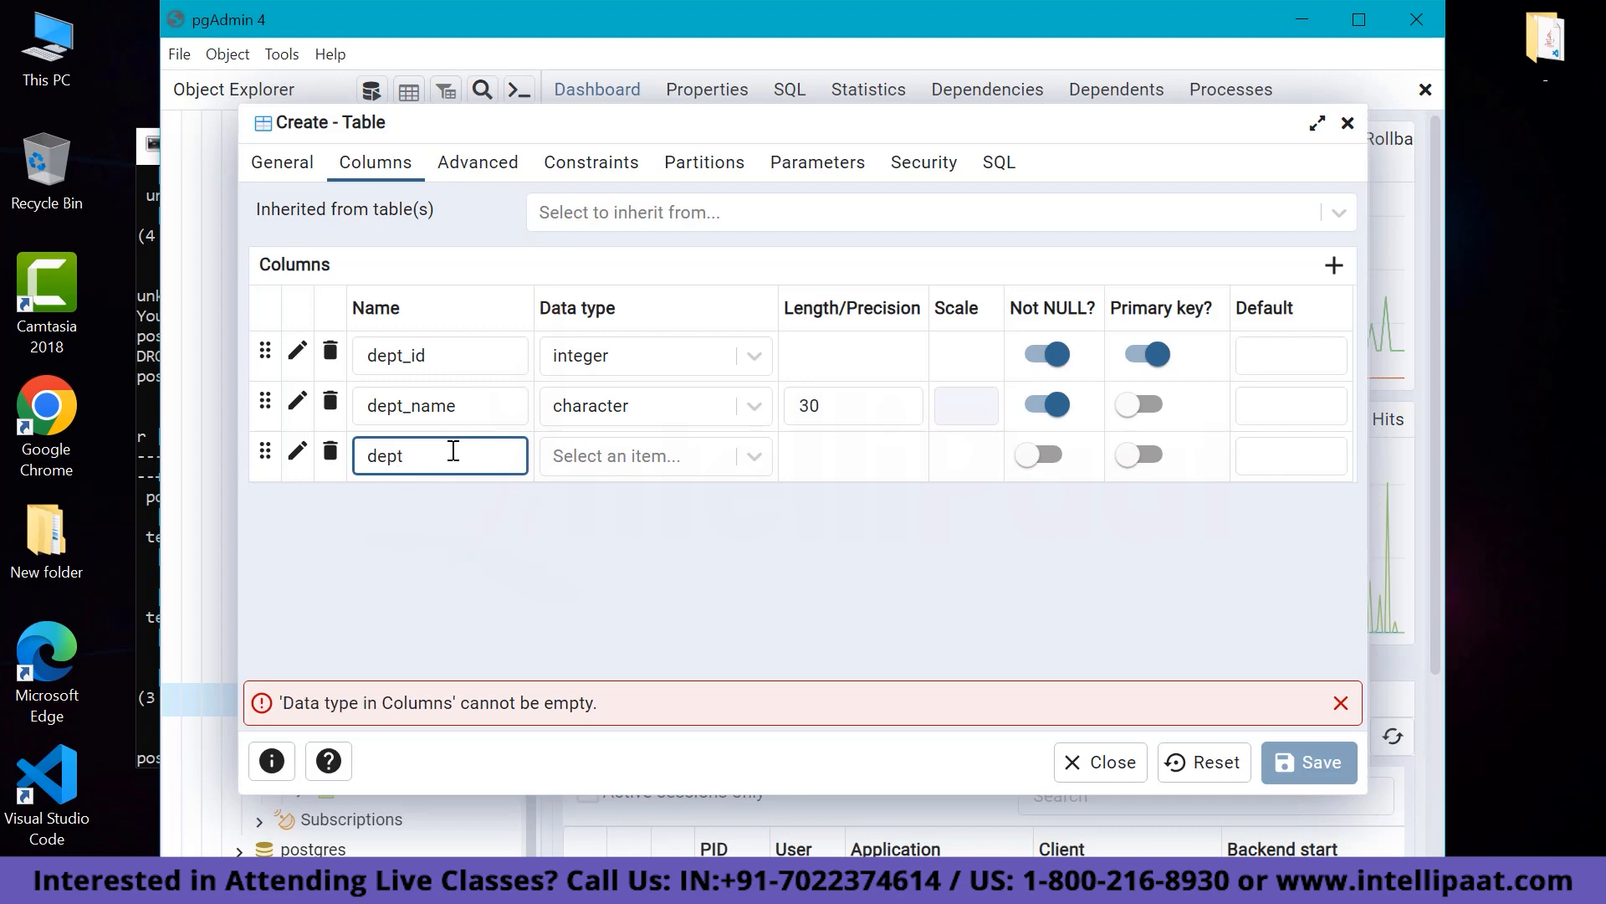
pyautogui.write('_locatio')
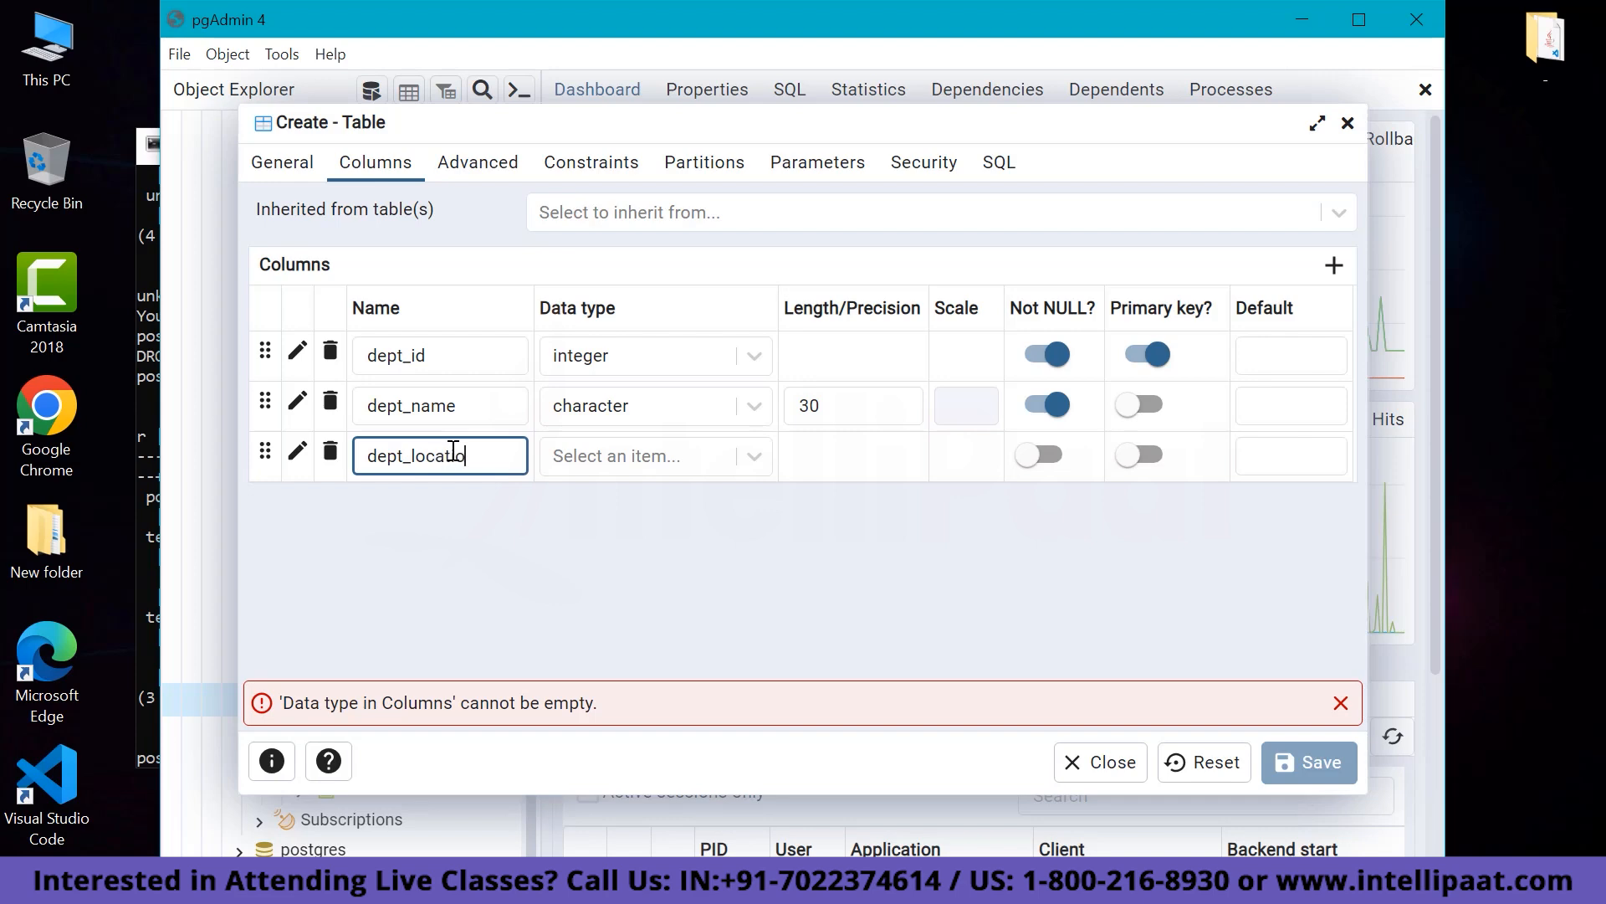
pyautogui.write('n')
pyautogui.click(719, 459)
pyautogui.scroll(-7, 614, 707)
pyautogui.scroll(-3, 614, 712)
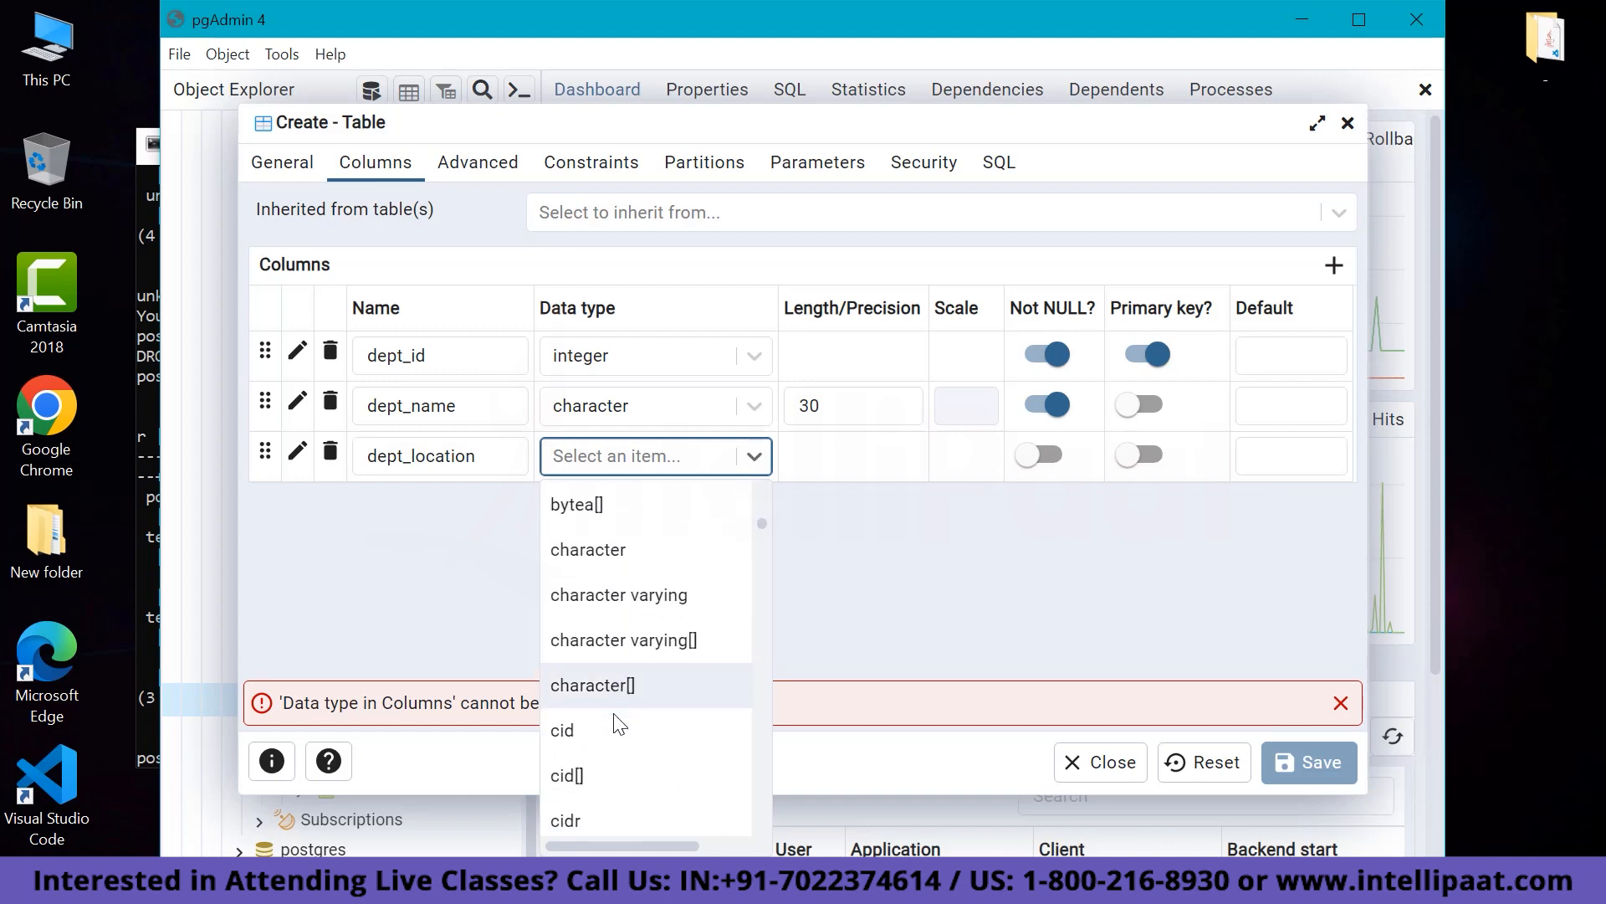
pyautogui.scroll(1, 618, 711)
pyautogui.click(623, 599)
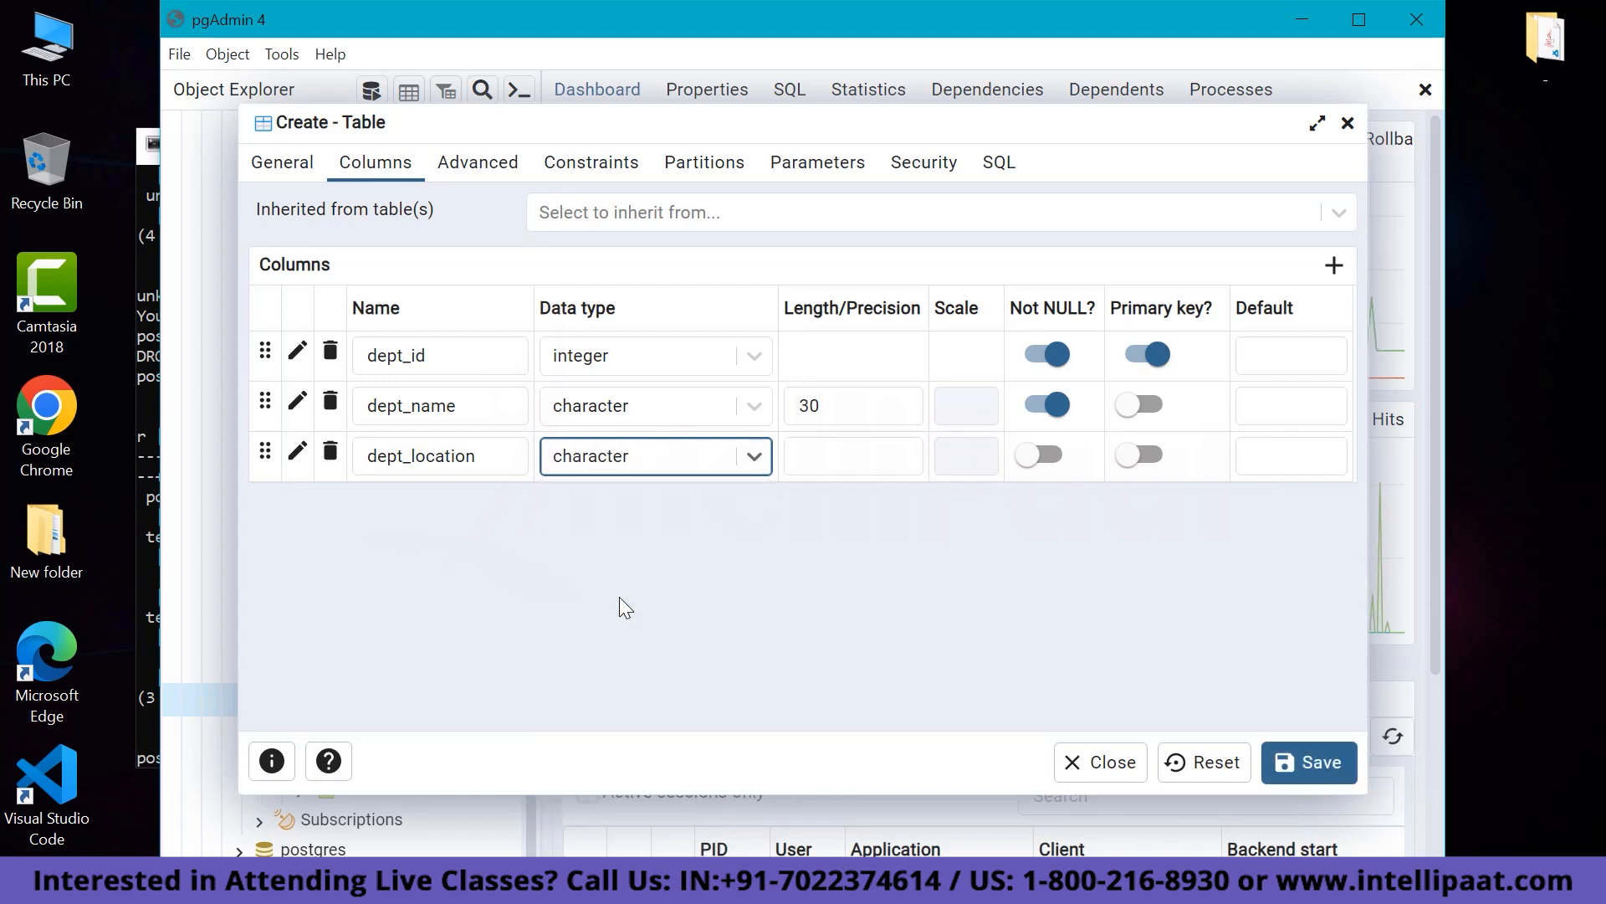
# Give dept_location length 50 and Not NULL, then save the department table.
pyautogui.click(849, 449)
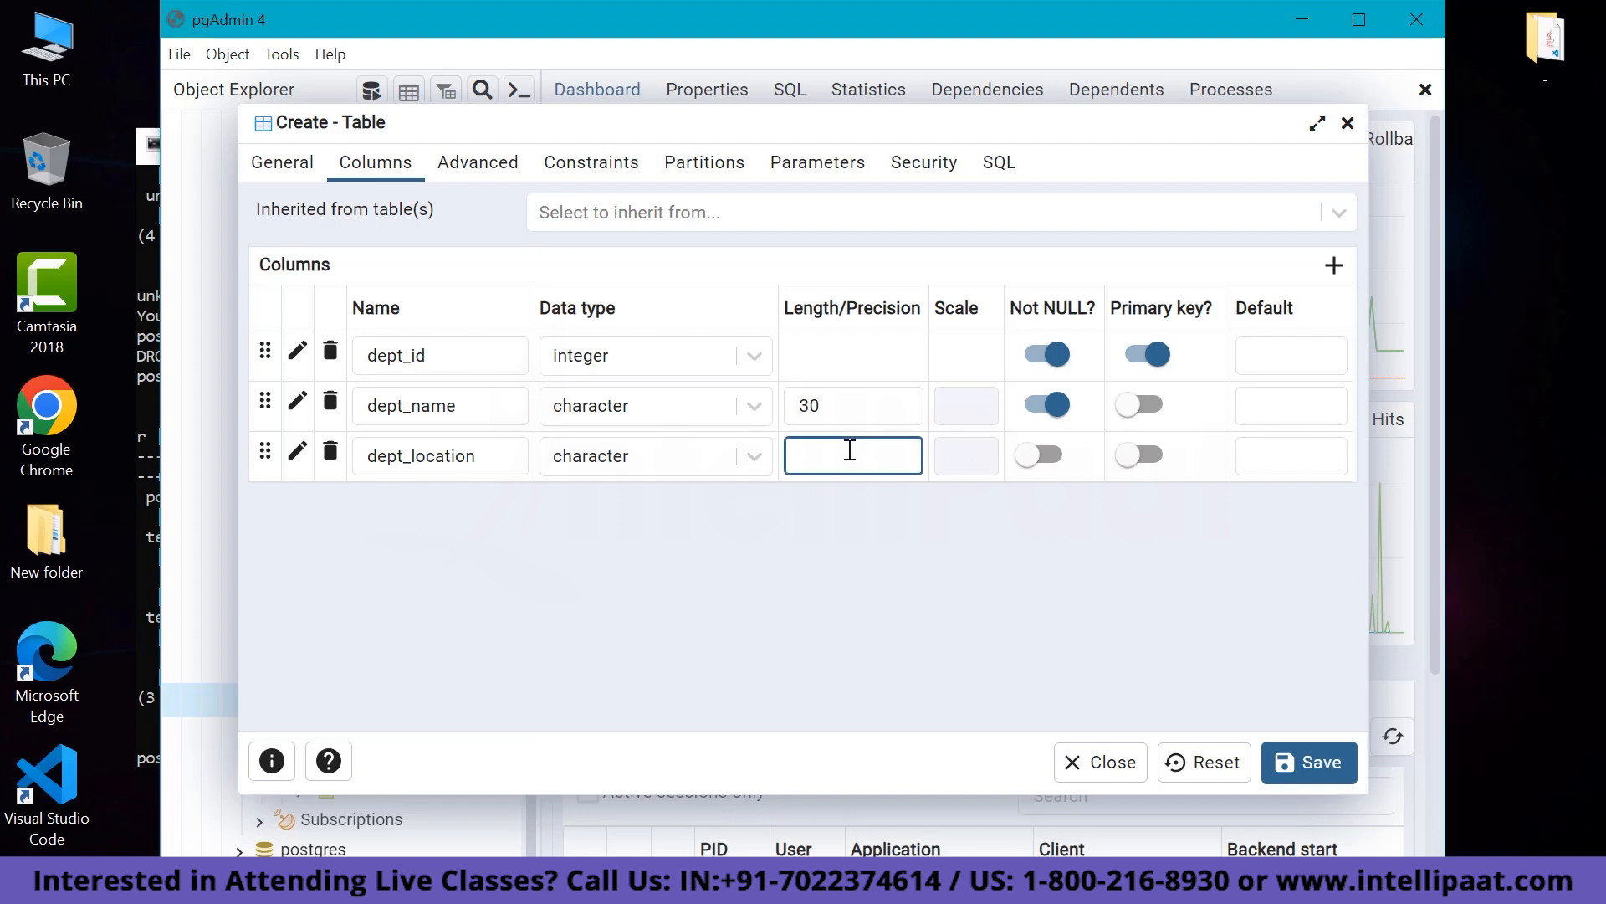
pyautogui.write('50')
pyautogui.click(1050, 456)
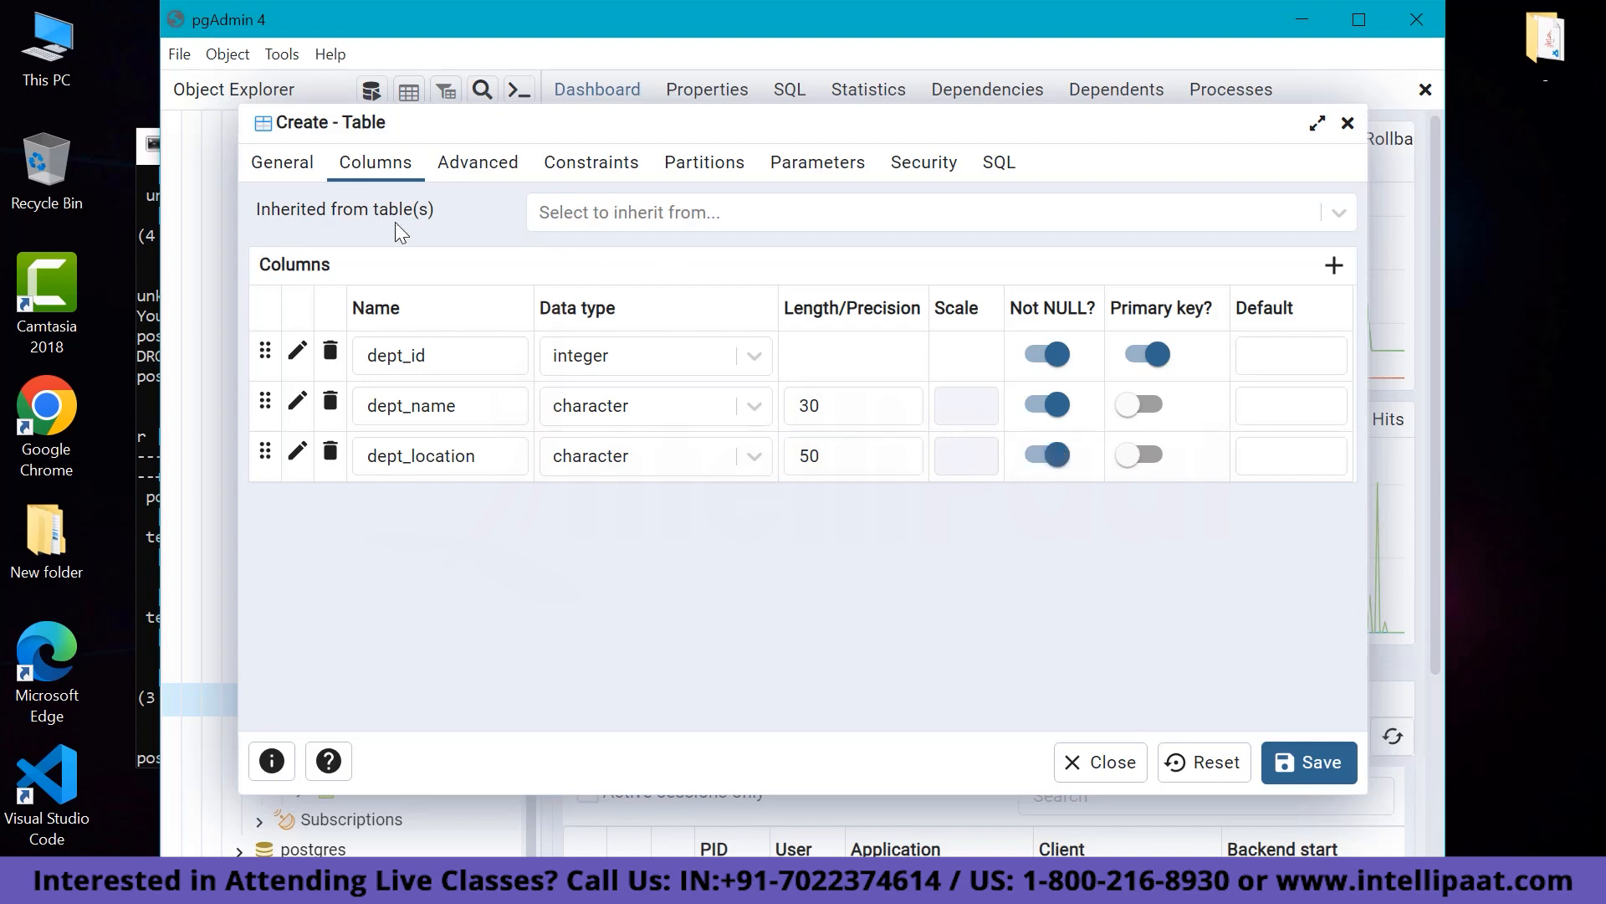
pyautogui.click(289, 165)
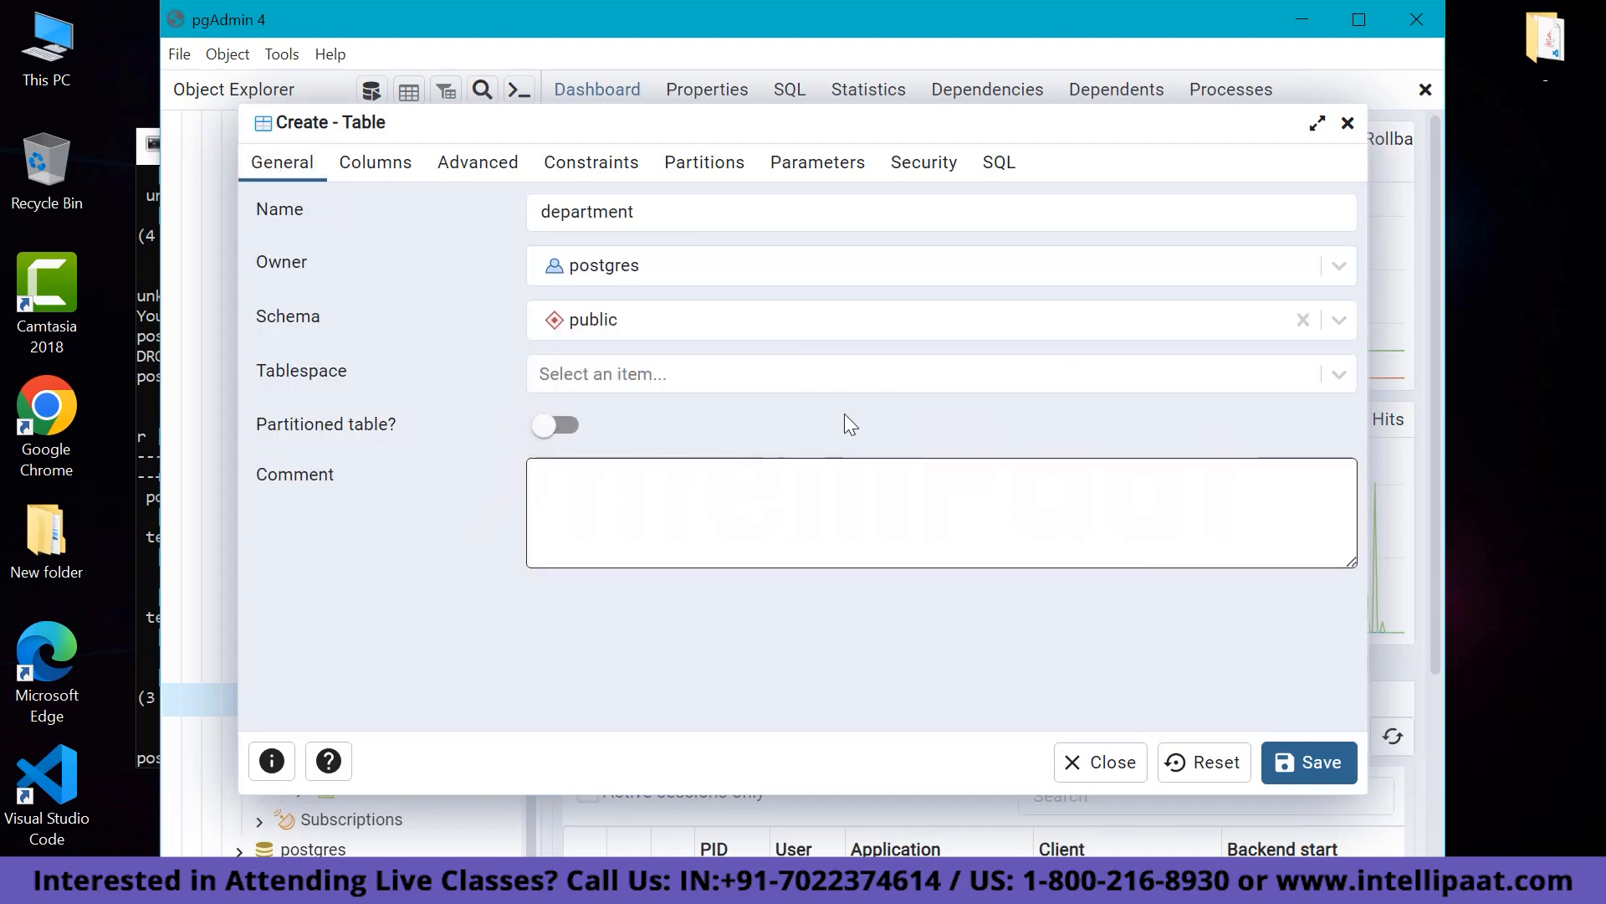
pyautogui.click(1327, 765)
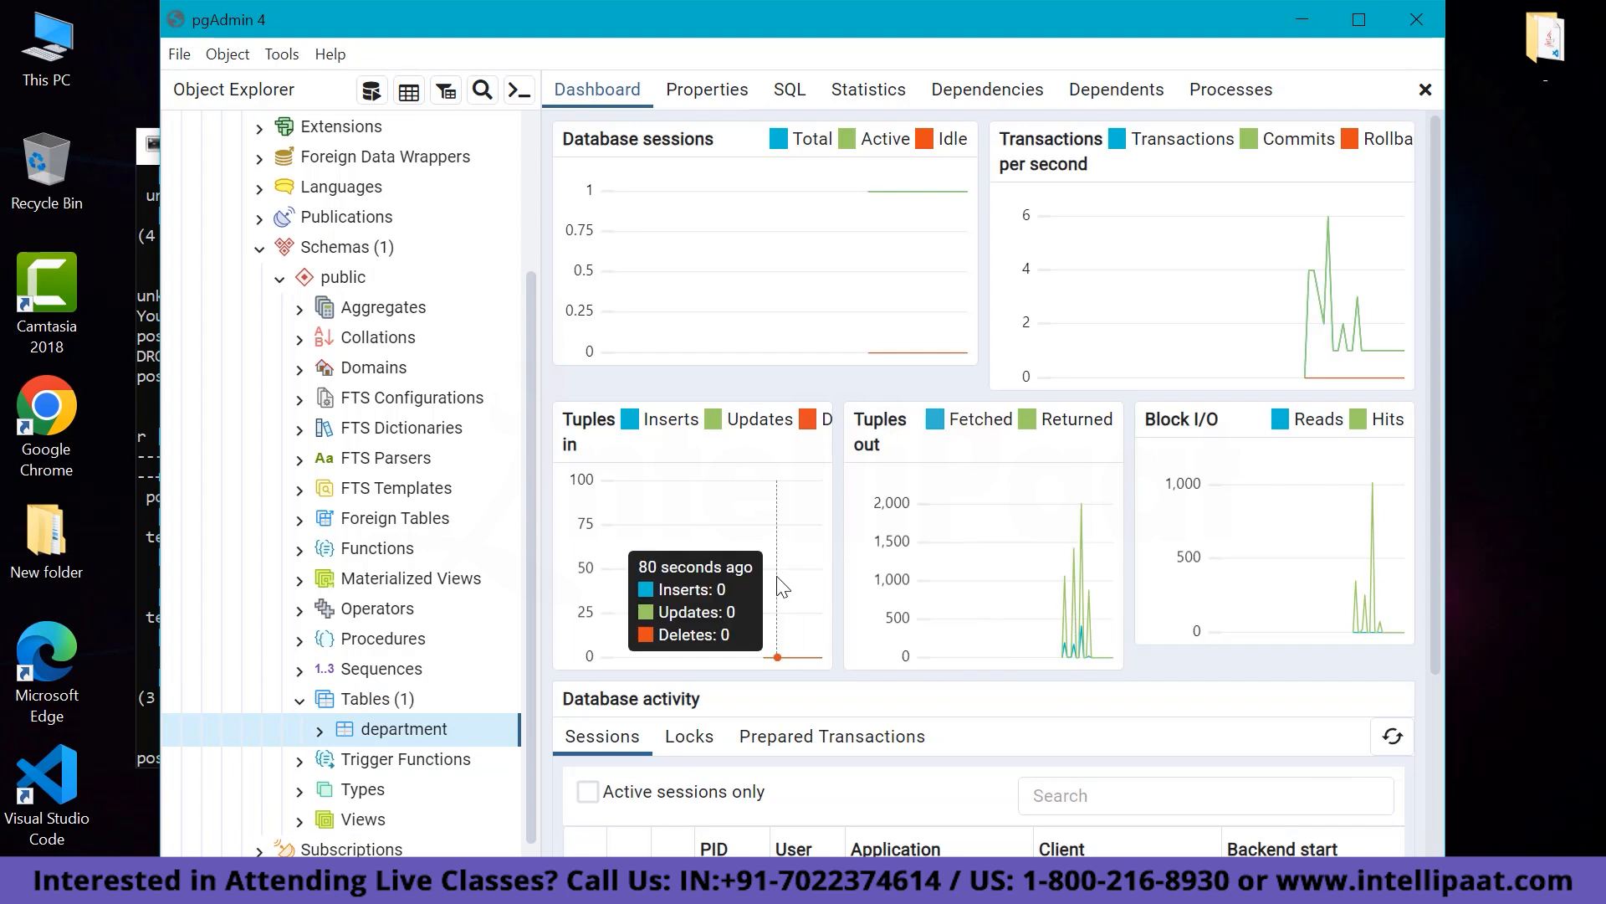
# Expand the department table's Columns to confirm dept_id, dept_name and dept_location.
pyautogui.scroll(-2, 409, 669)
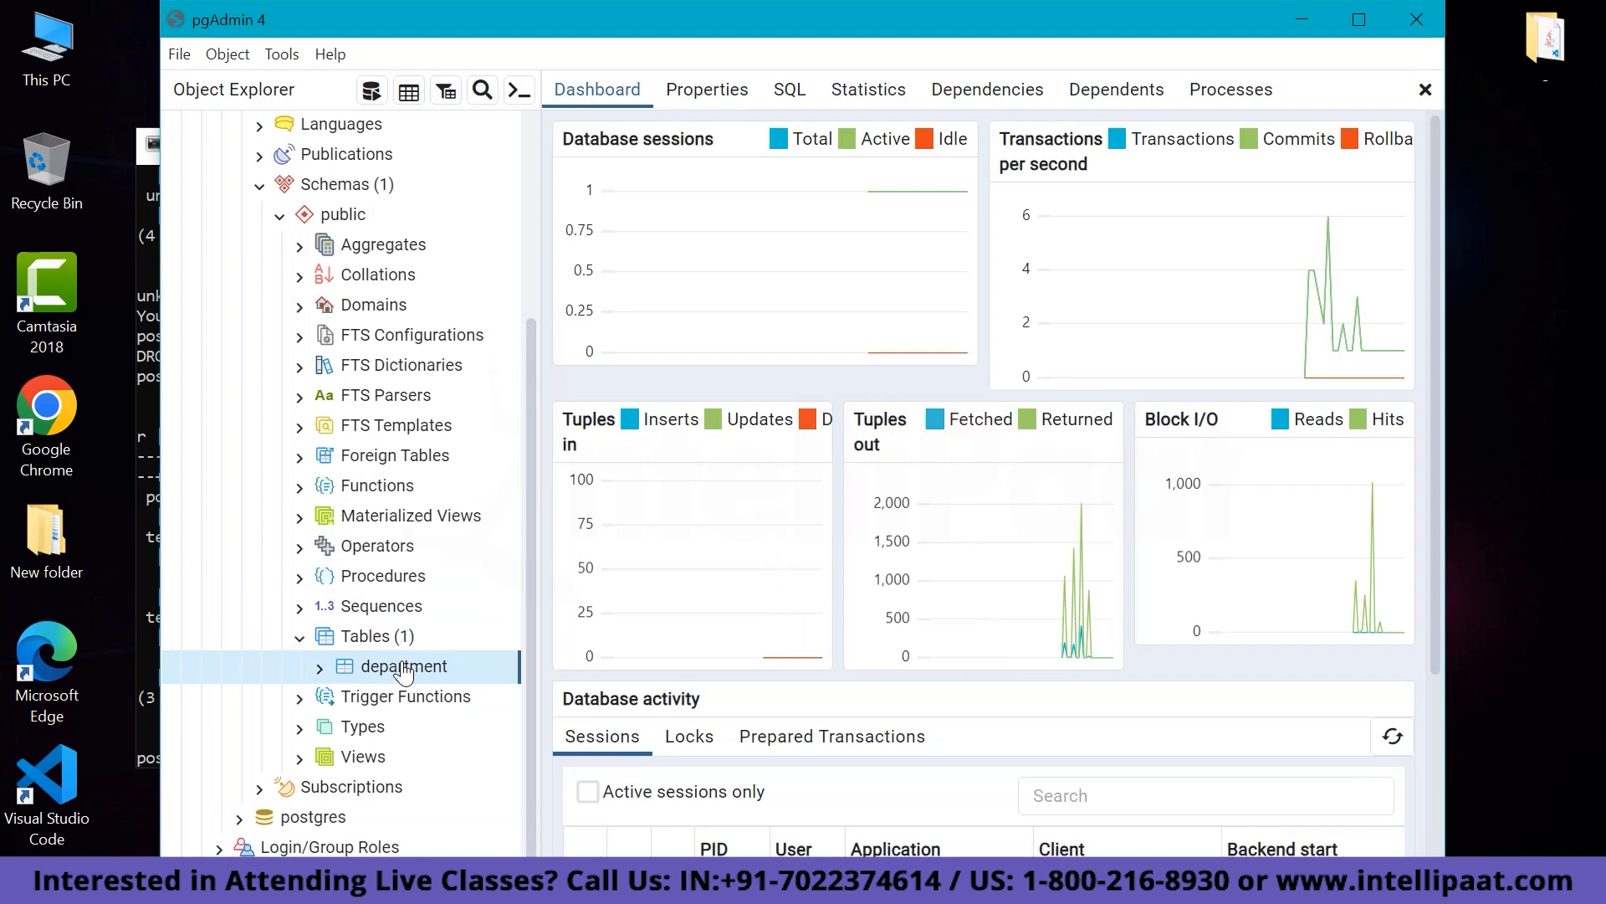
pyautogui.click(320, 669)
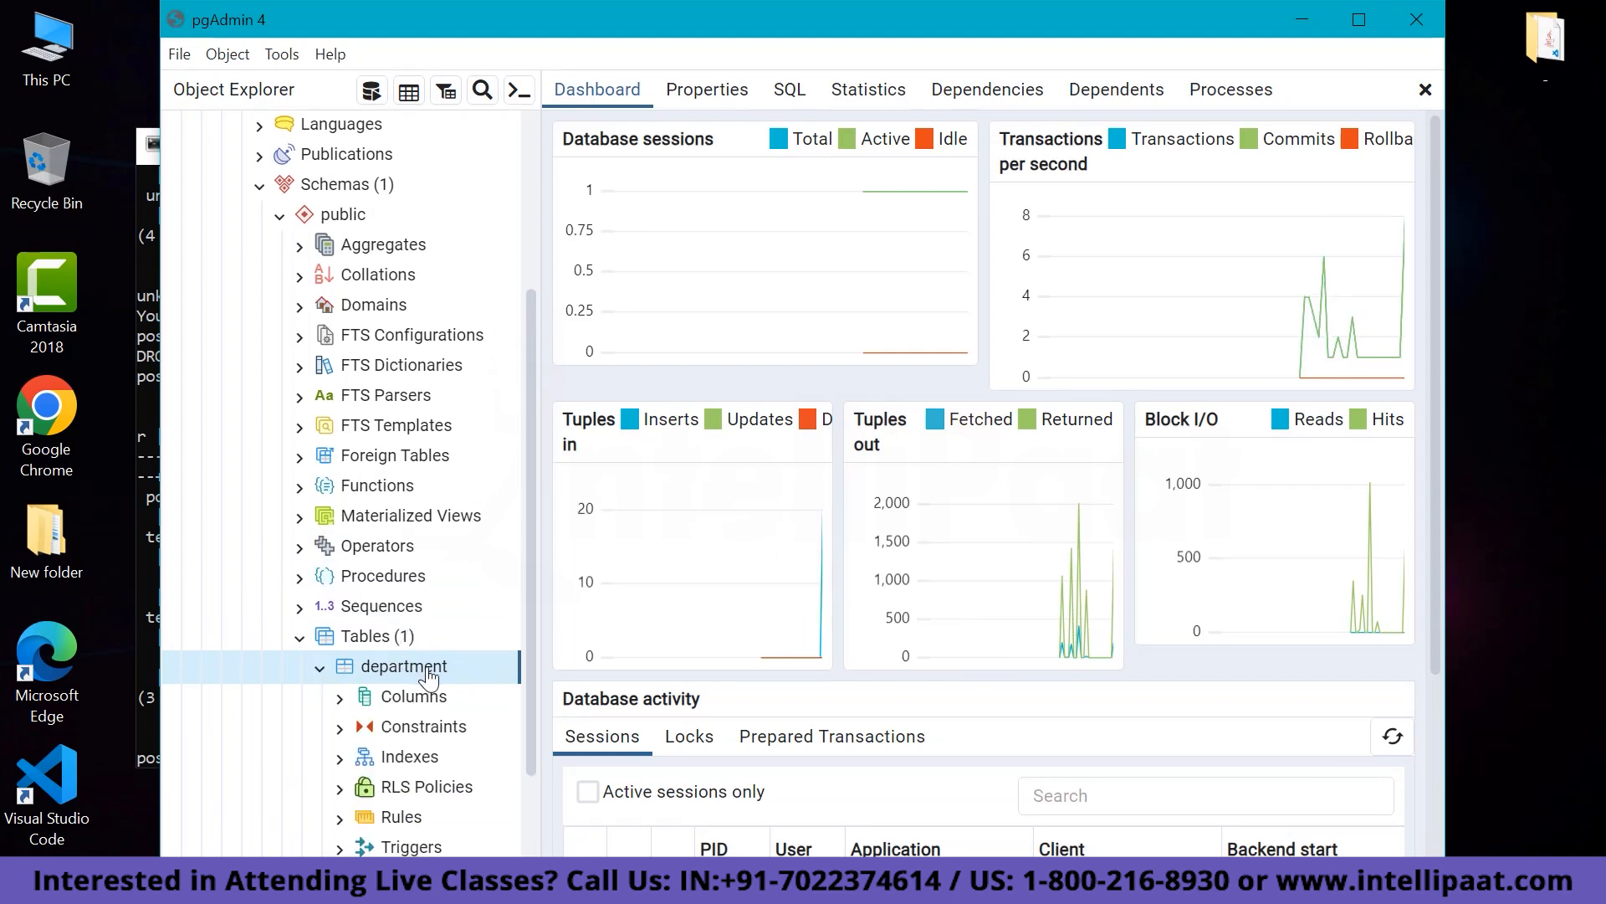
pyautogui.click(341, 700)
pyautogui.scroll(-2, 430, 599)
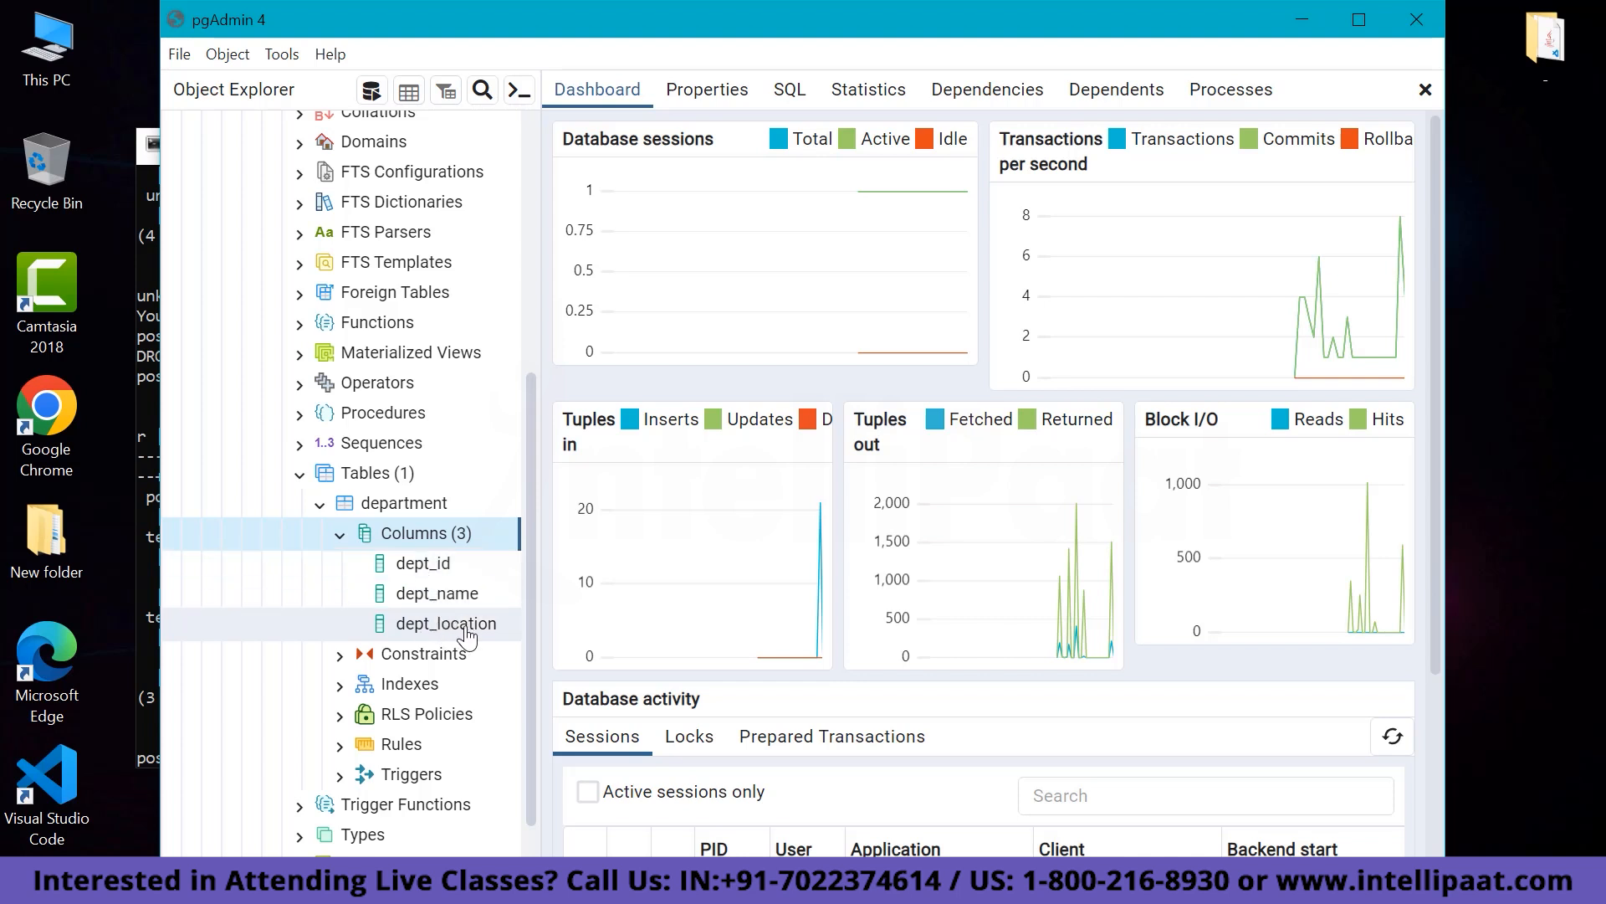
# Collapse the tree back to db1 and minimize pgAdmin to reveal the SQL Shell.
pyautogui.click(343, 534)
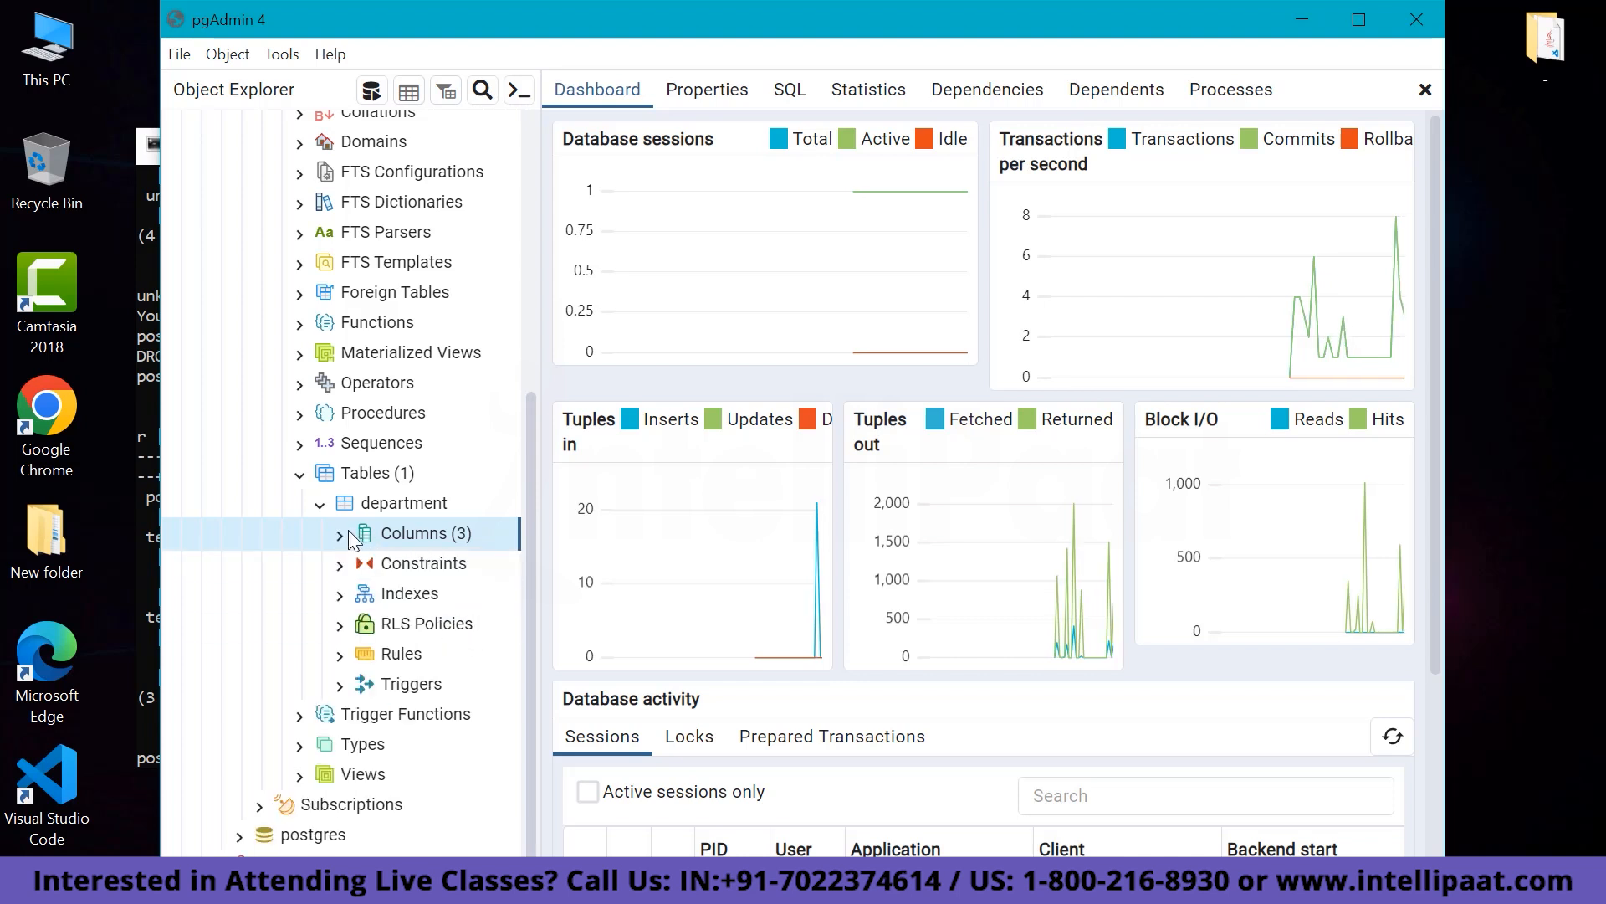
pyautogui.scroll(5, 339, 521)
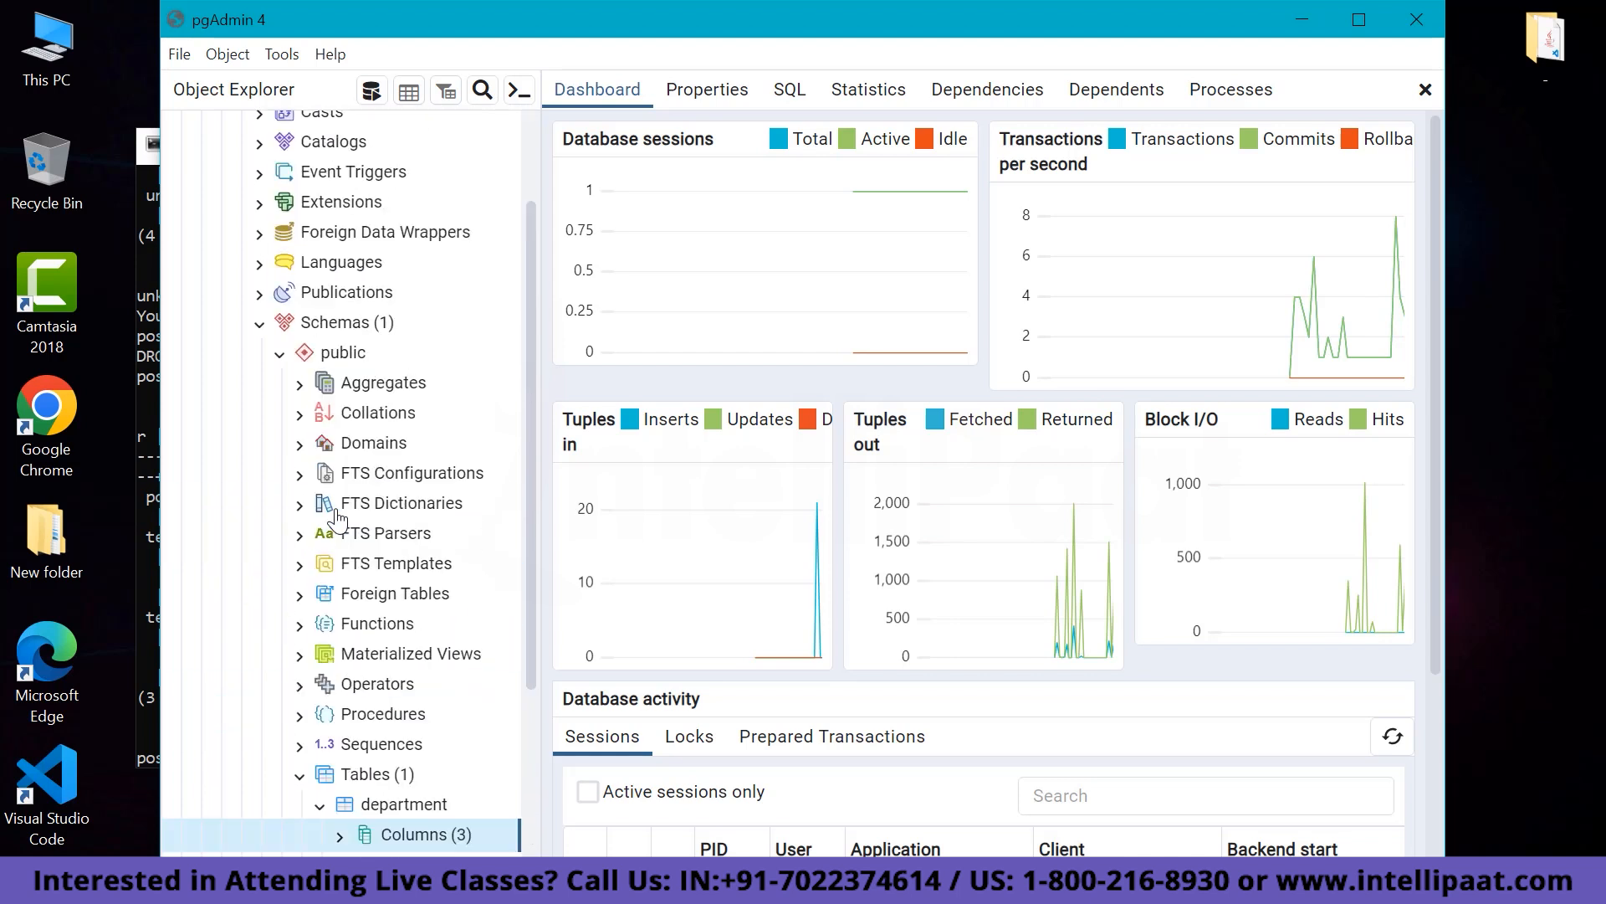
pyautogui.click(261, 325)
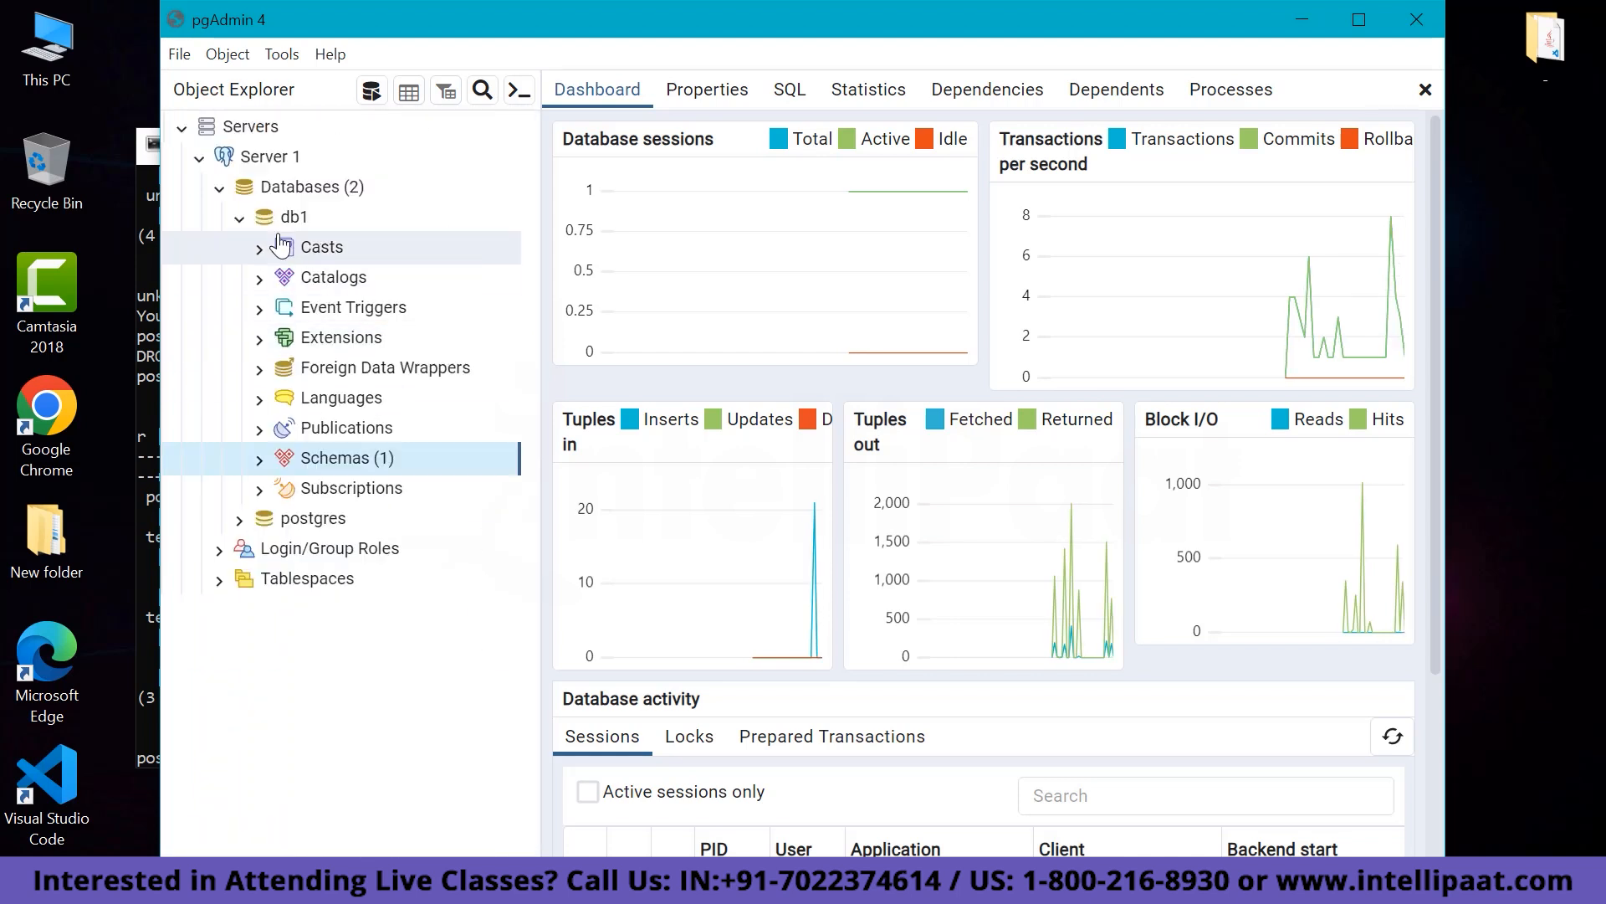
pyautogui.click(240, 220)
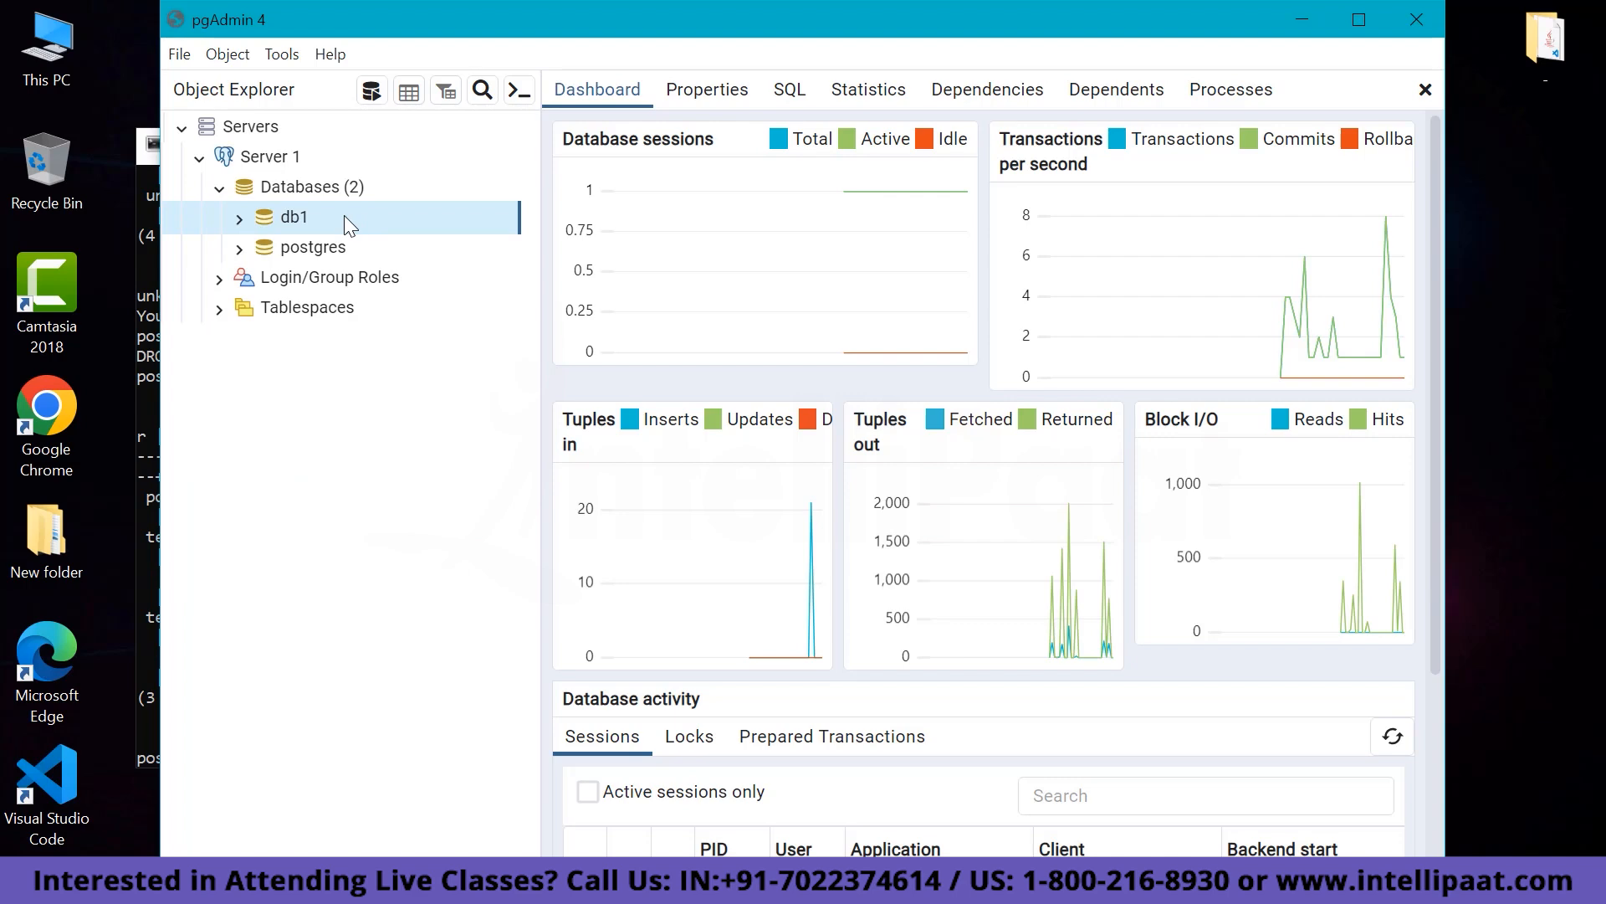
pyautogui.click(1298, 21)
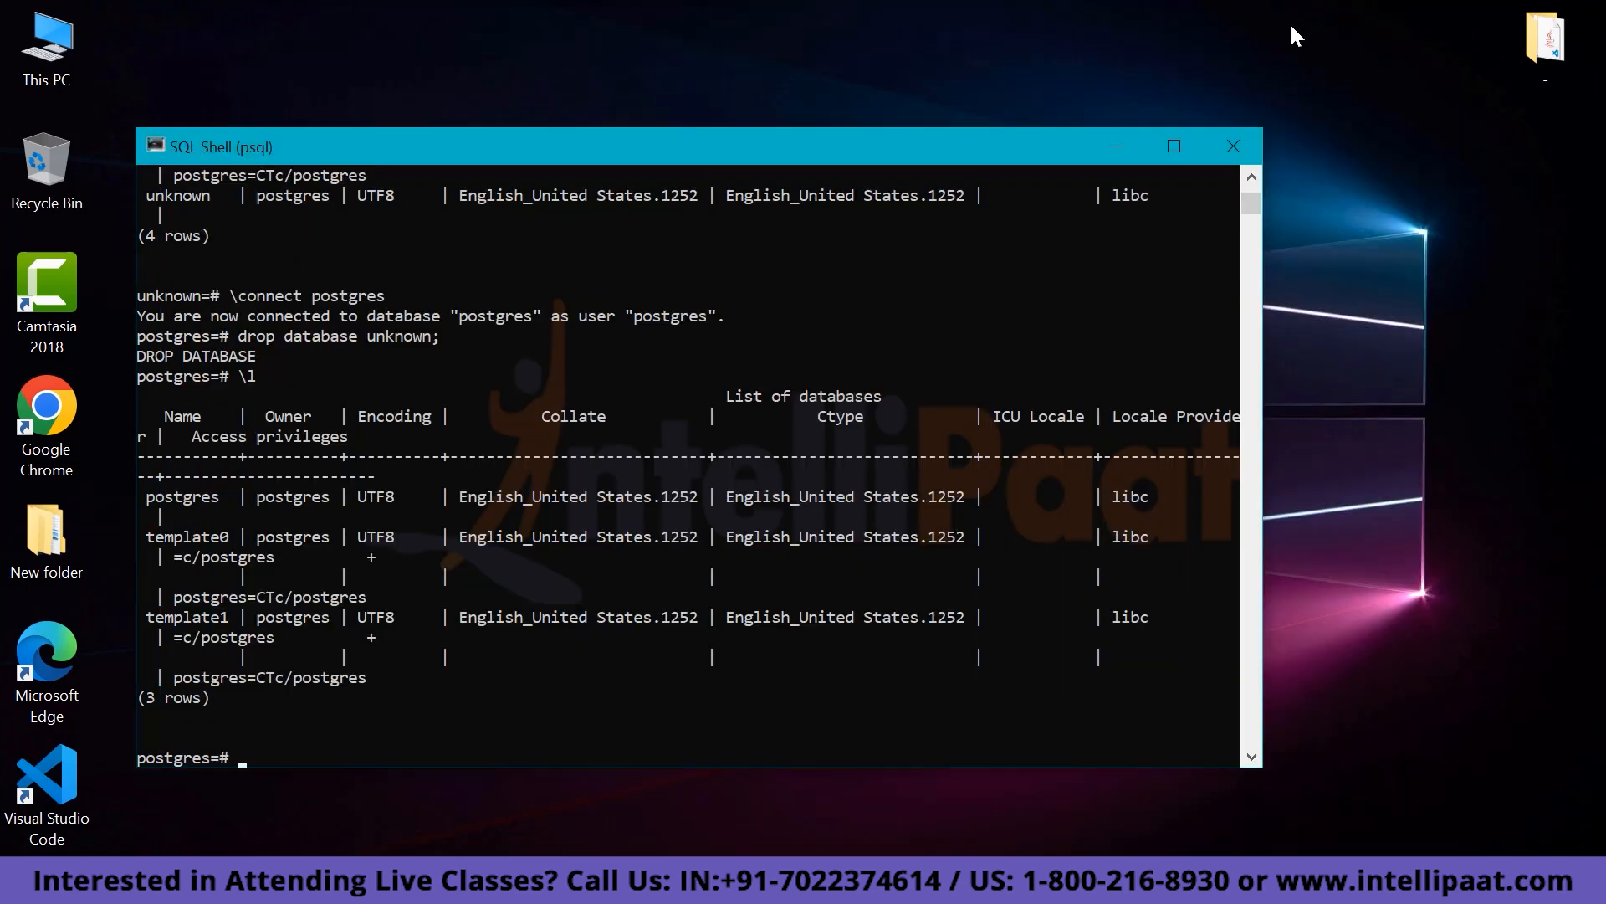